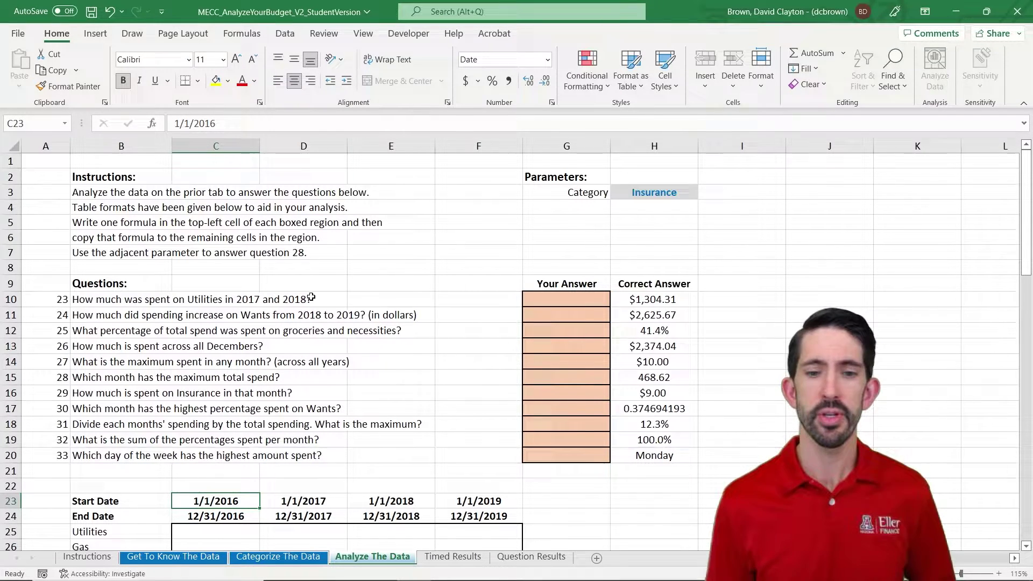
Review the 2016 and 2017 start and end date formulas, then go to Utilities cell C25.
key("Down")
key("Down")
key("Down")
key("Down")
key("Down")
key("Down")
key("Down")
key("Down")
key("Down")
key("Down")
key("Down")
key("Down")
key("Down")
key("Down")
key("Down")
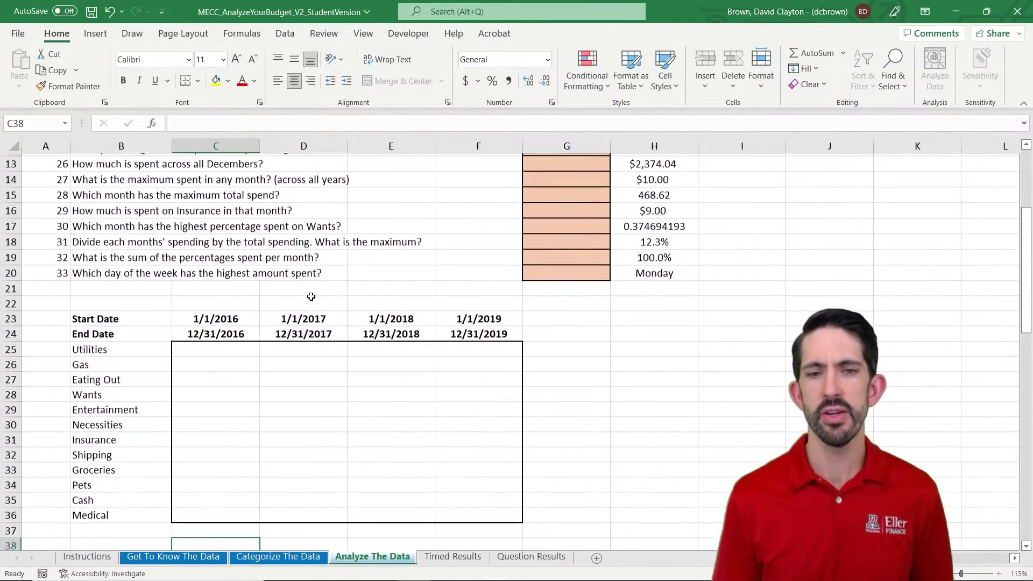
key("Up")
key("ctrl+Up")
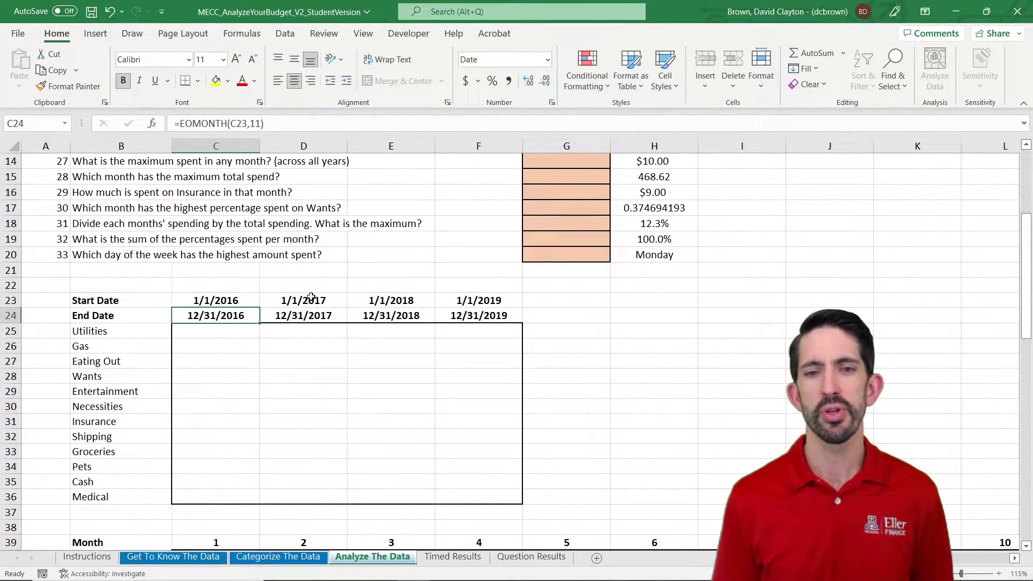
key("Up")
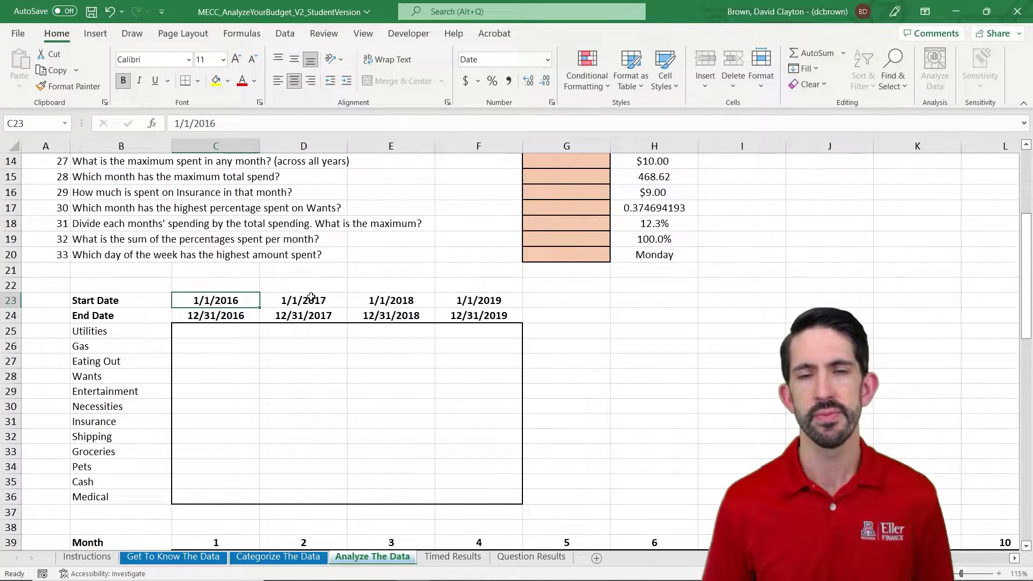
key("Down")
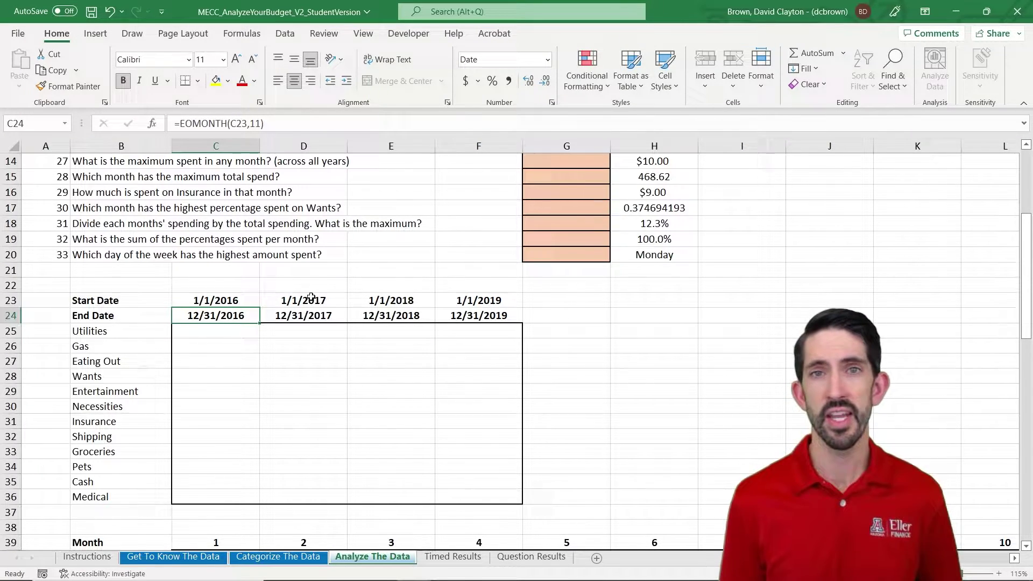
left_click(311, 296)
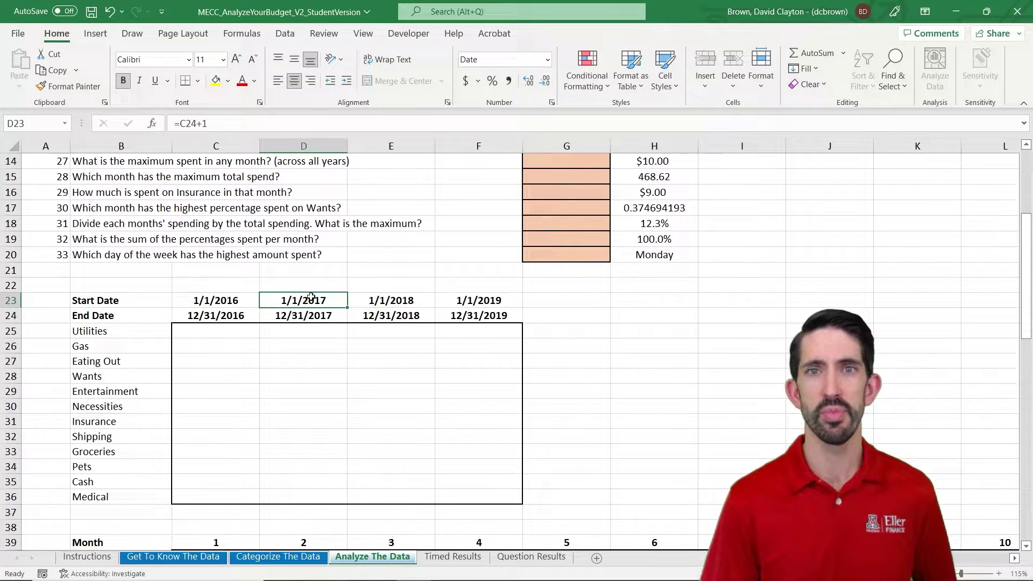
key("Down")
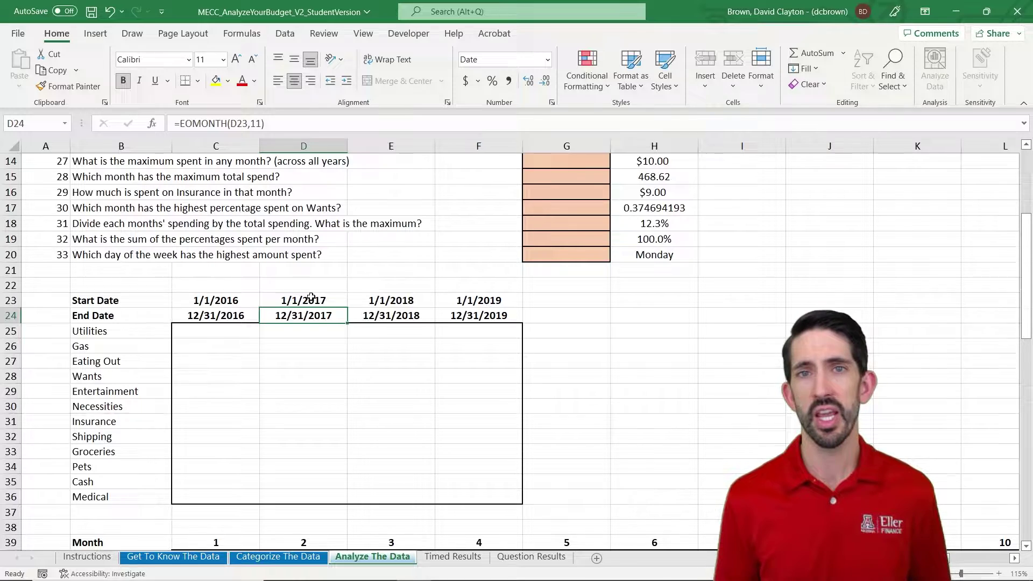
key("Left")
key("Down")
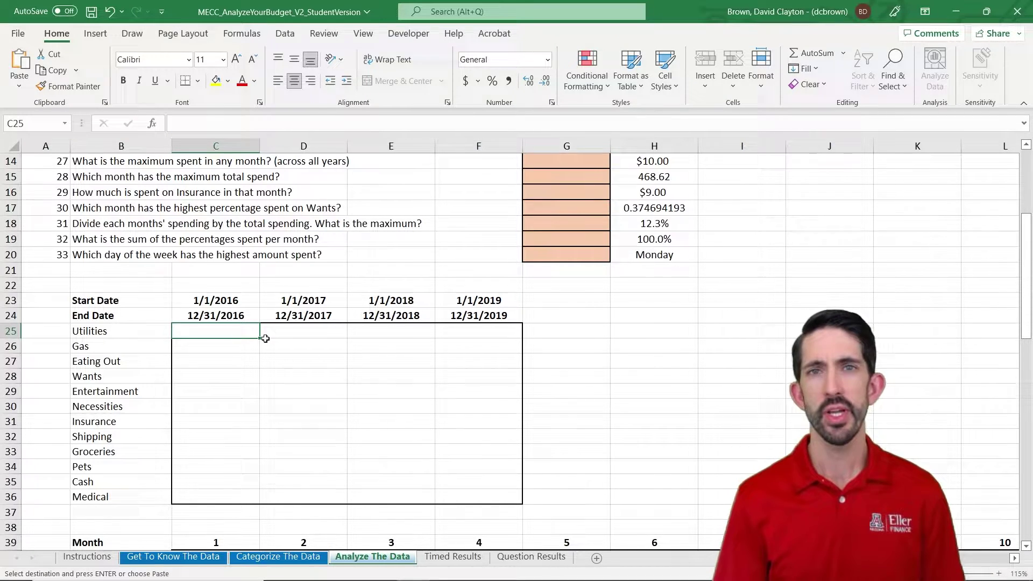
Start a SUMIFS in C25 with absolute sum range 'Categorize The Data'!$H$22:$H$1609.
type("=sumifs(")
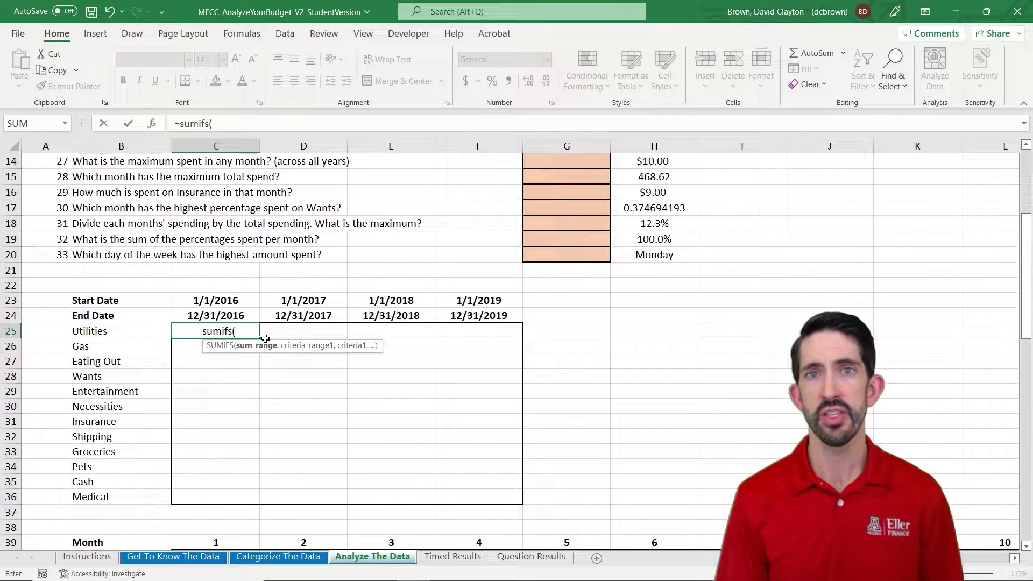
key("ctrl+Page_Up")
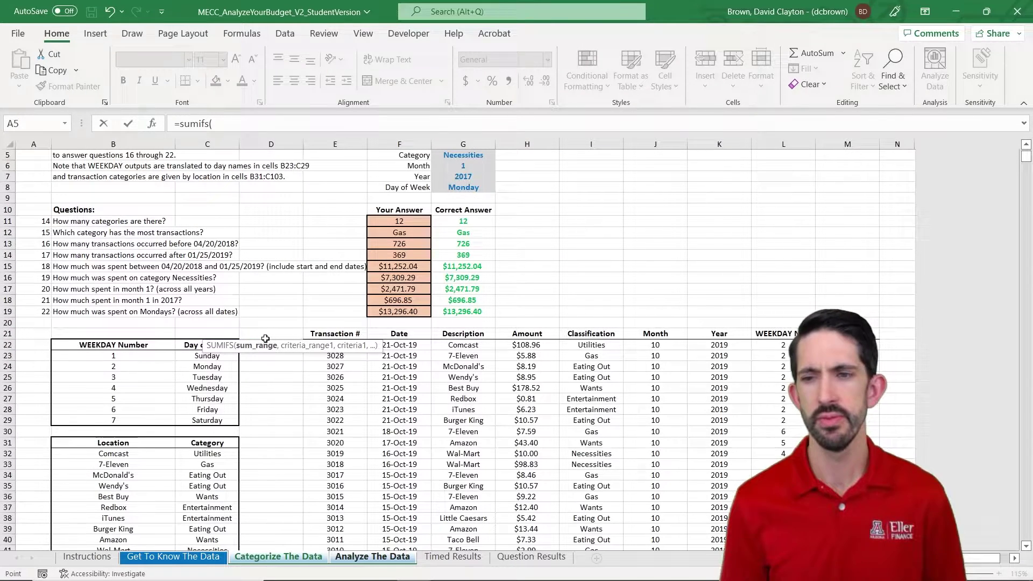
left_click(515, 344)
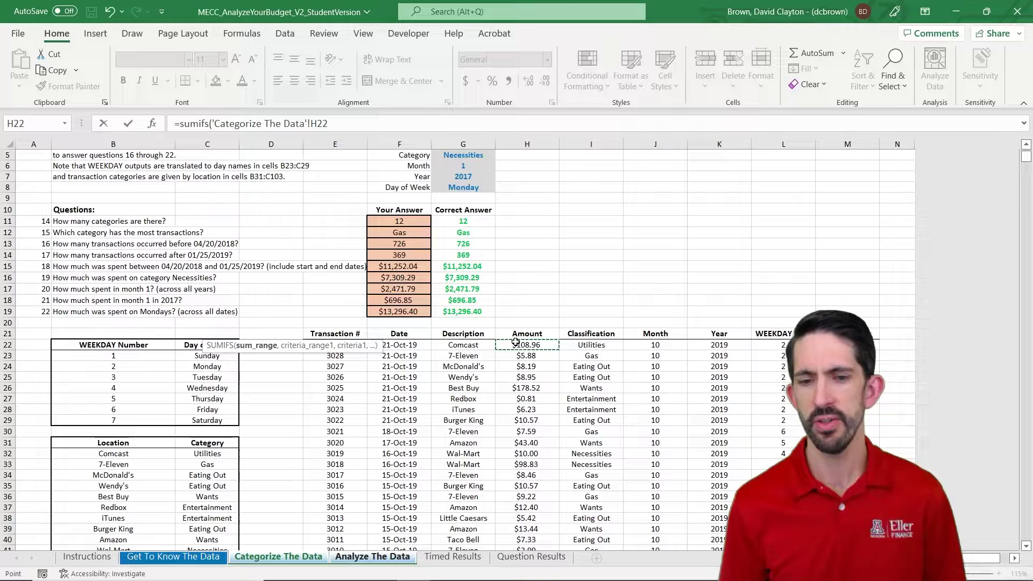
key("ctrl+shift+Down")
key("F4")
type(",")
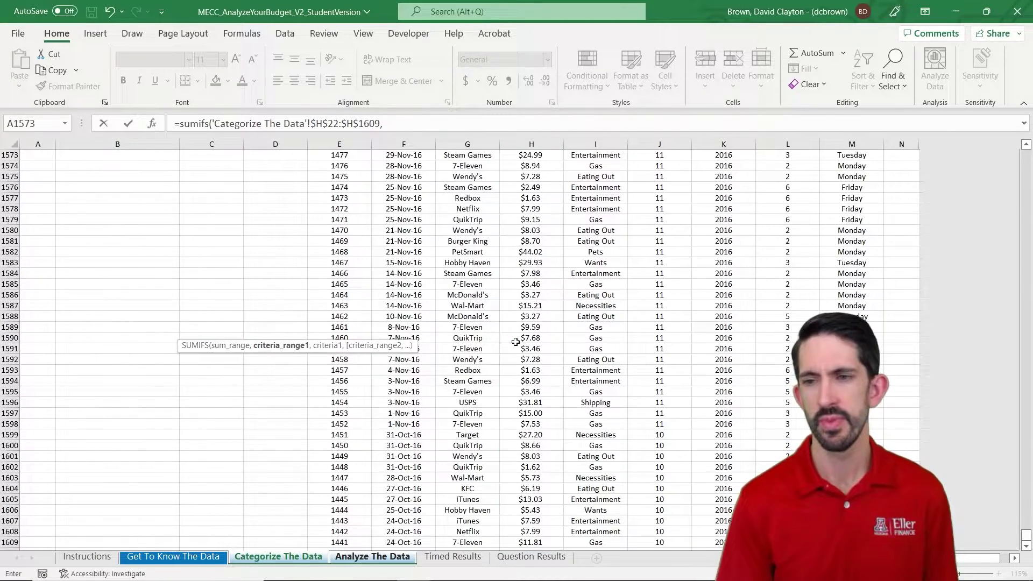
Add criteria range $I$22:$I$1609 matched against the Utilities label in B25.
left_click(584, 328)
key("ctrl+Up")
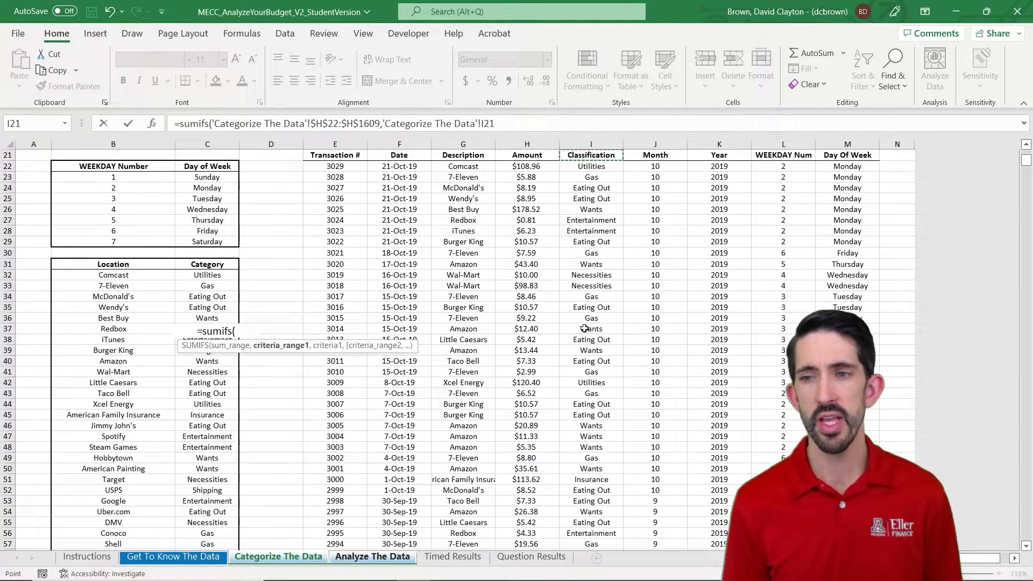
key("Down")
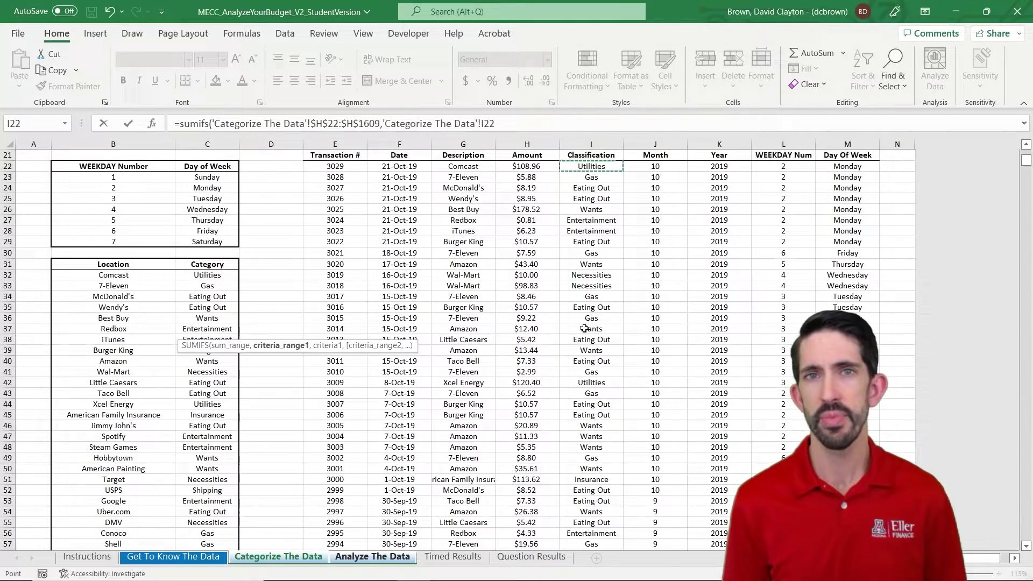
key("ctrl+shift+Down")
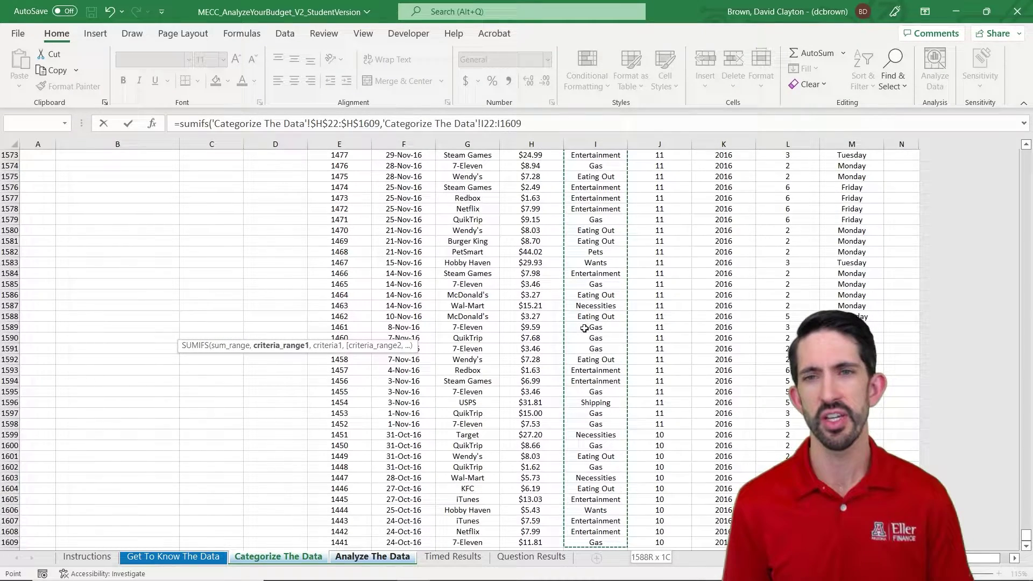
key("F4")
type(",")
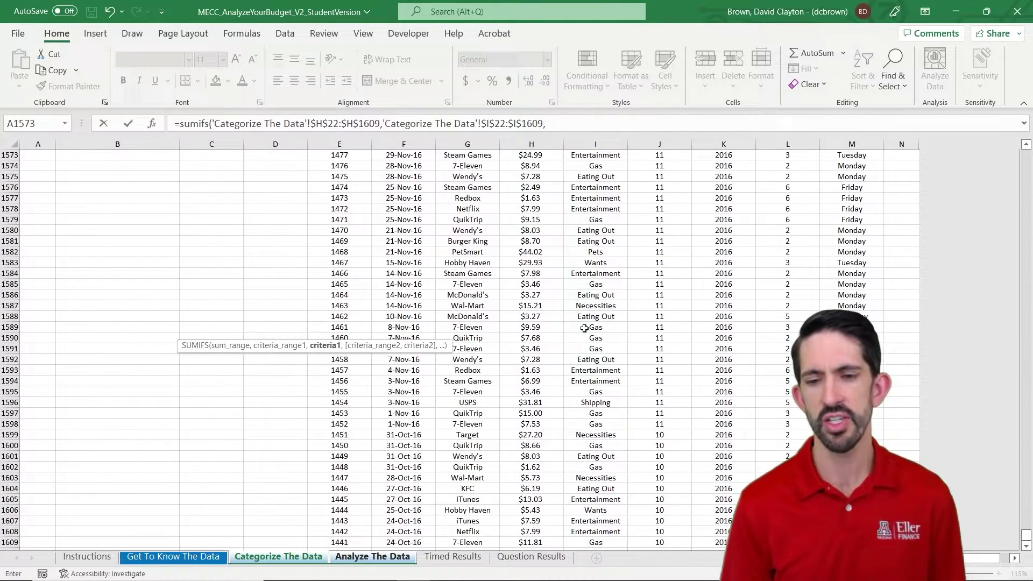
key("Left")
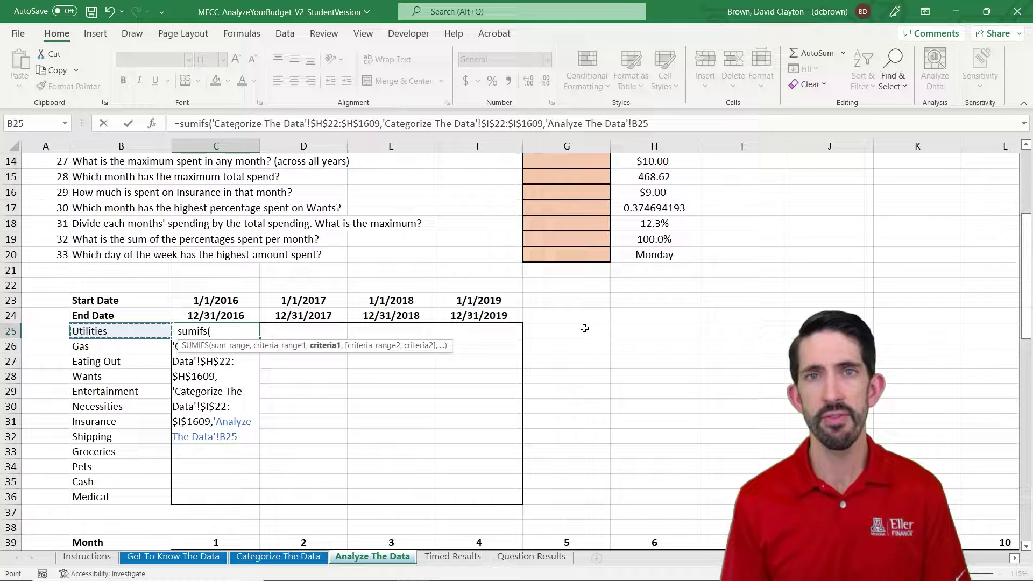
Lock the criterion as $B25 and add Date range $F$22:$F$1609 as the second criteria range.
key("F4")
key("F4")
key("F4")
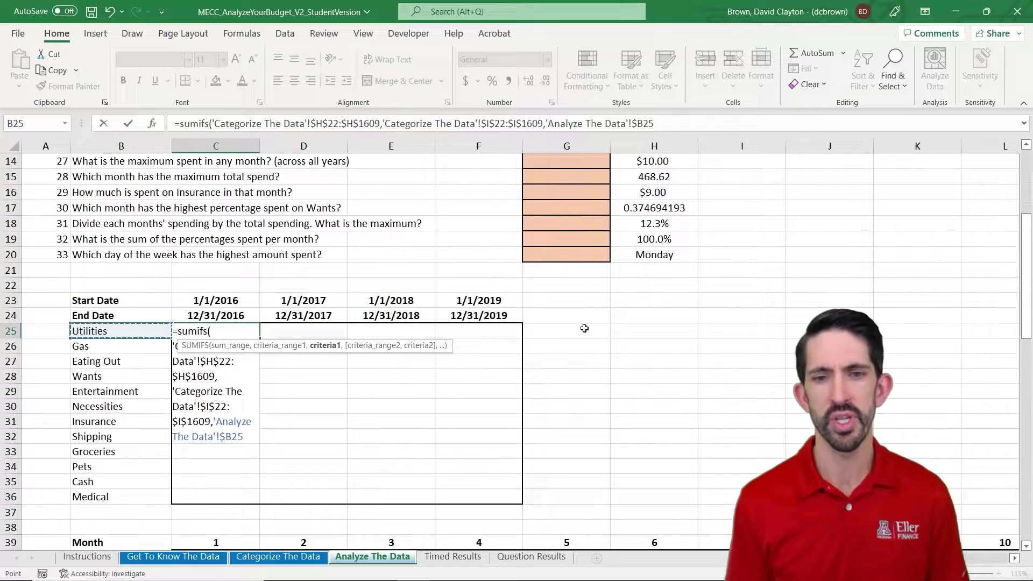
type(",")
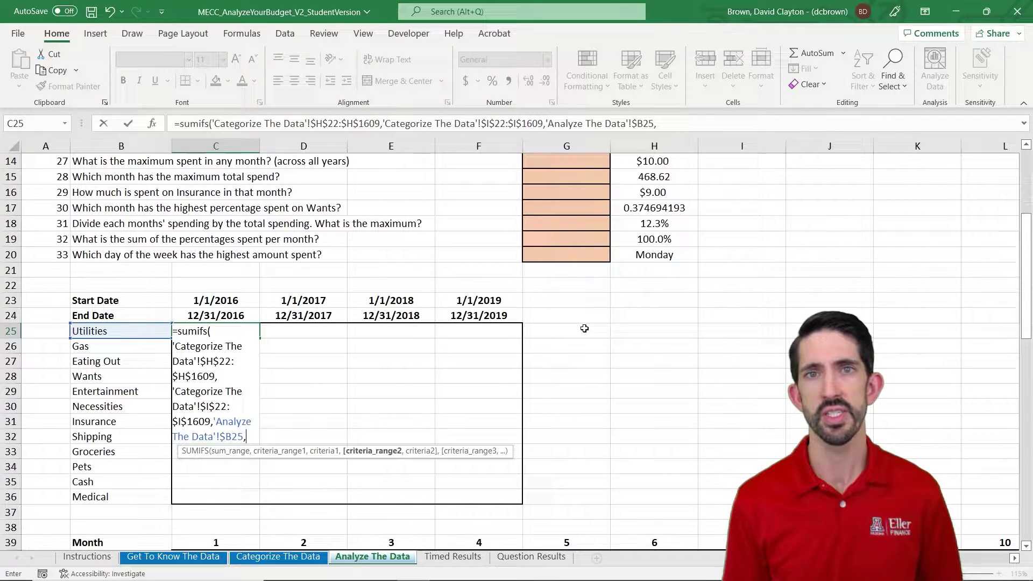
key("ctrl+Page_Up")
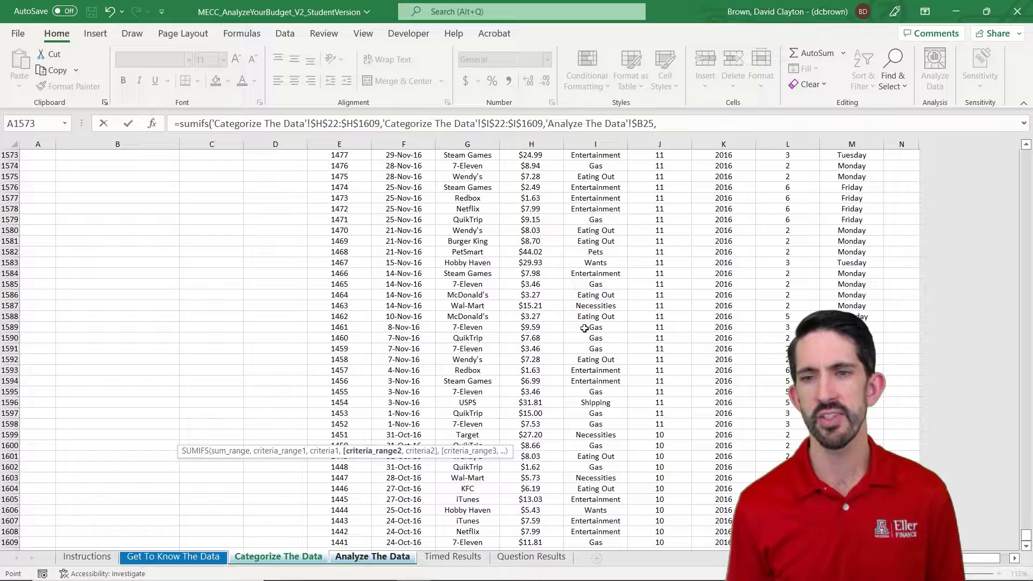
left_click(381, 306)
key("ctrl+Up")
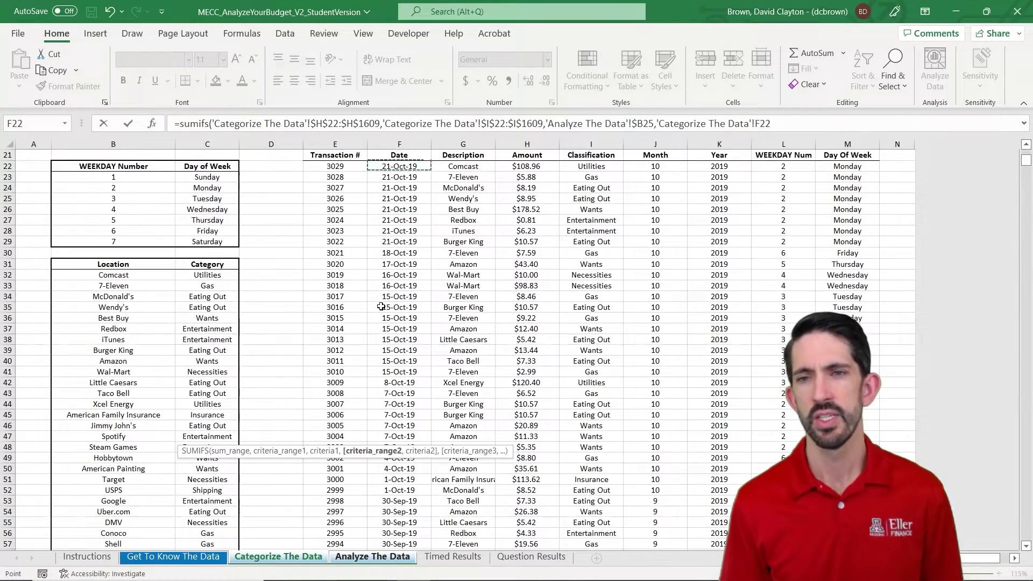
key("ctrl+shift+Down")
key("F4")
type(",")
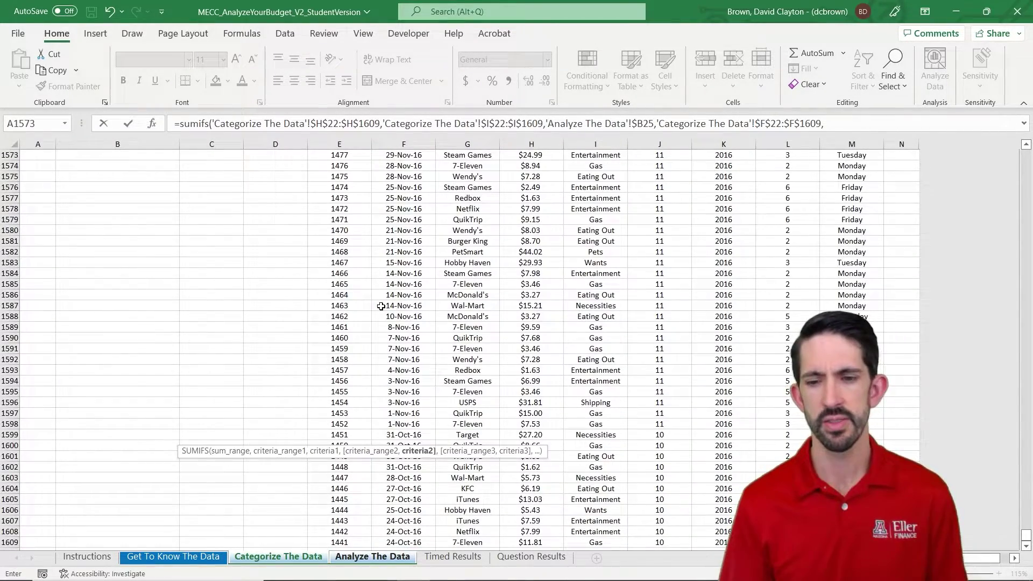
Set the date criterion to ">=" the 2016 start date in C$23.
key("ctrl+Page_Down")
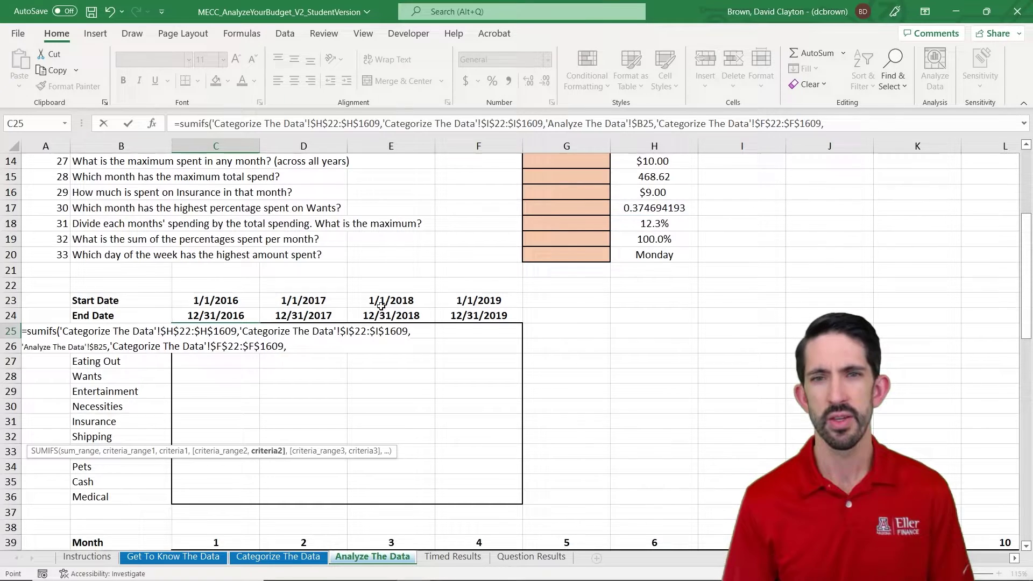
type("\">=")
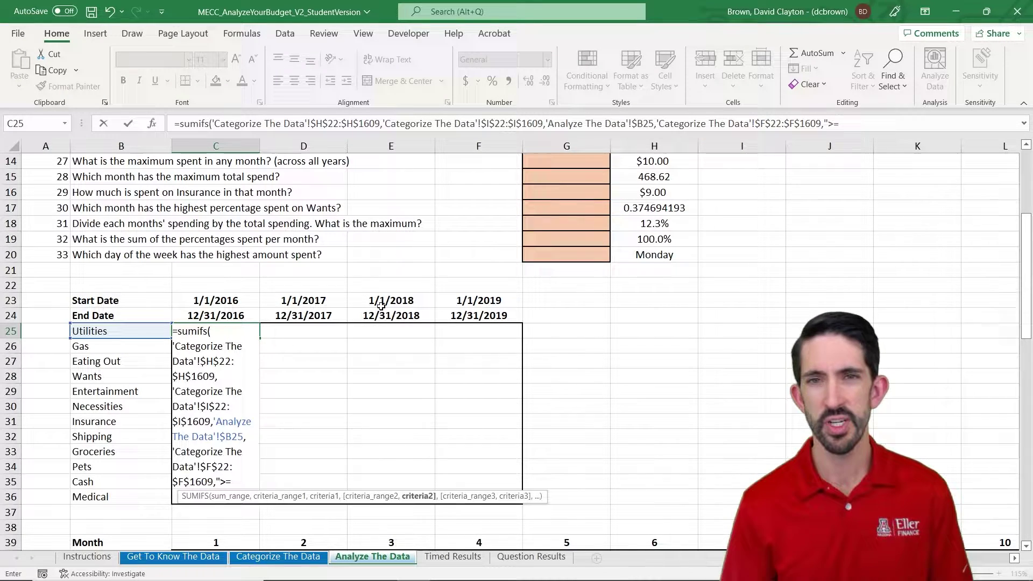
type("\":")
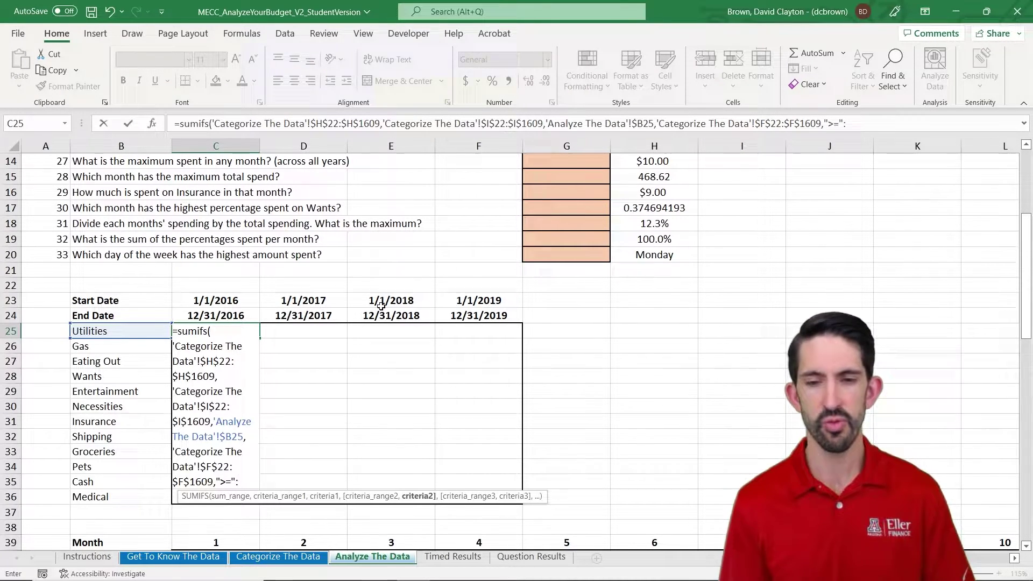
type("&")
key("Up")
key("Up")
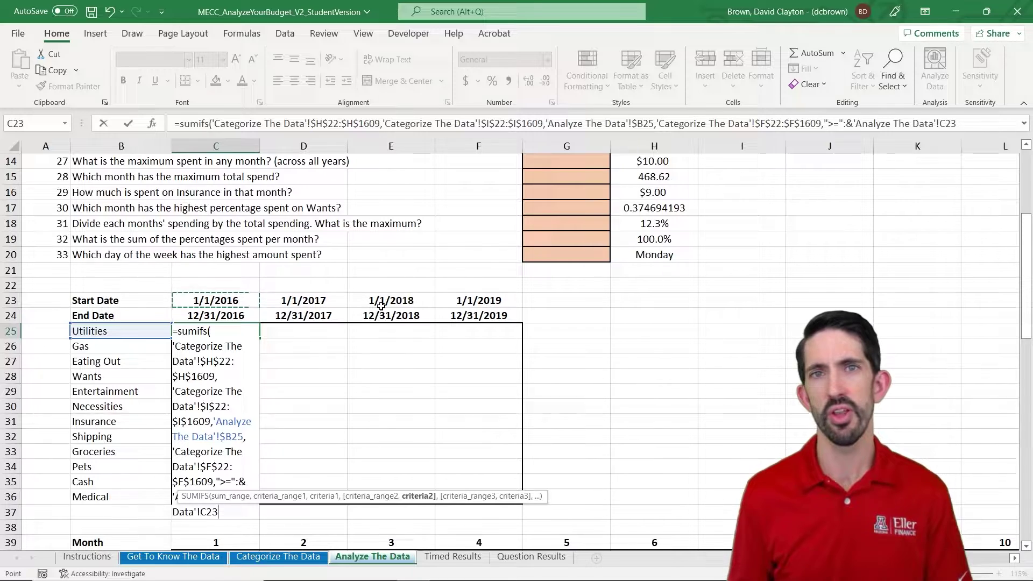
key("F4")
key("F4")
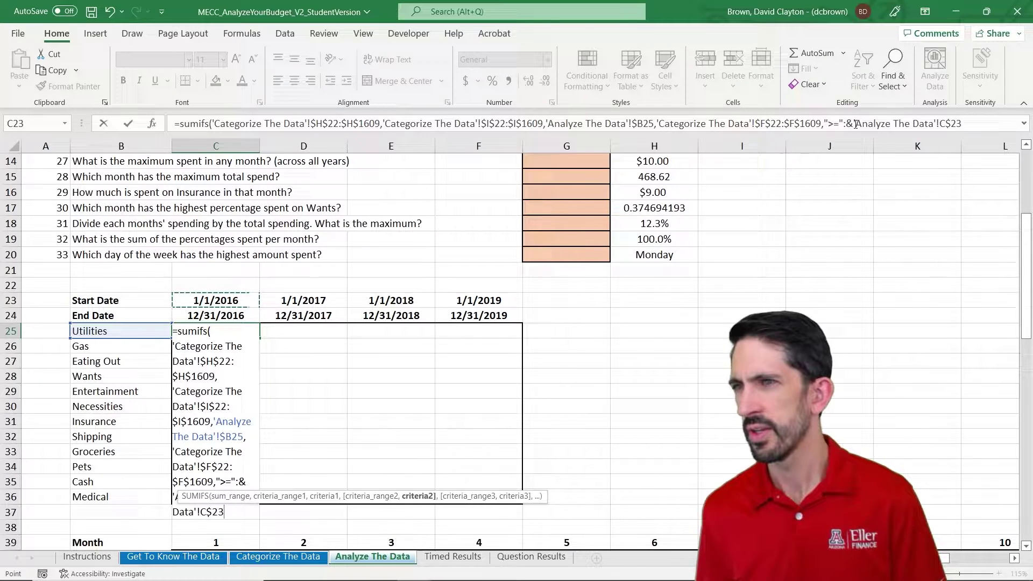
Remove the stray colon before the ampersand and add the absolute Date range $F$22:$F$1609 again.
left_click(852, 124)
key("BackSpace")
key("BackSpace")
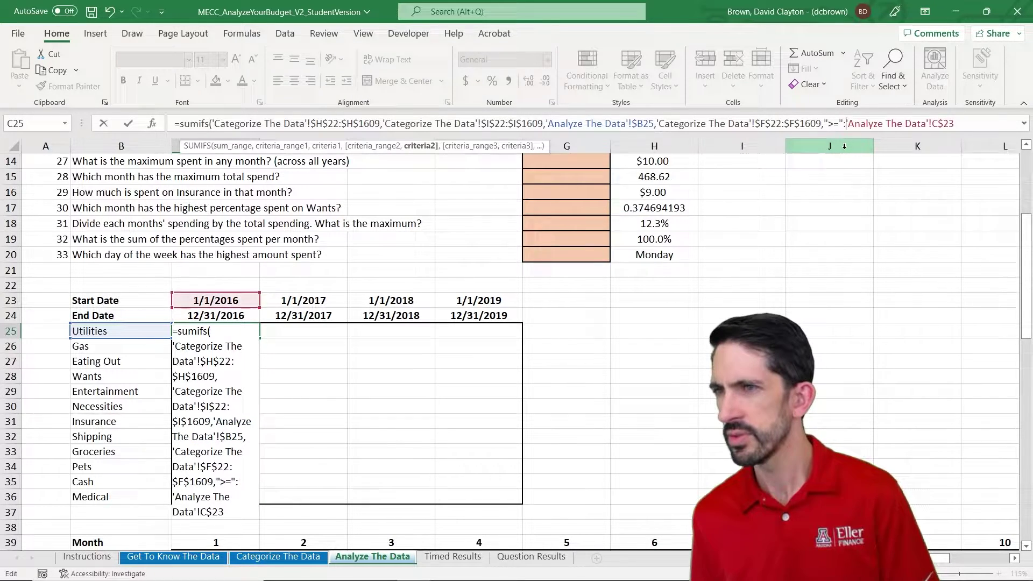
type("&")
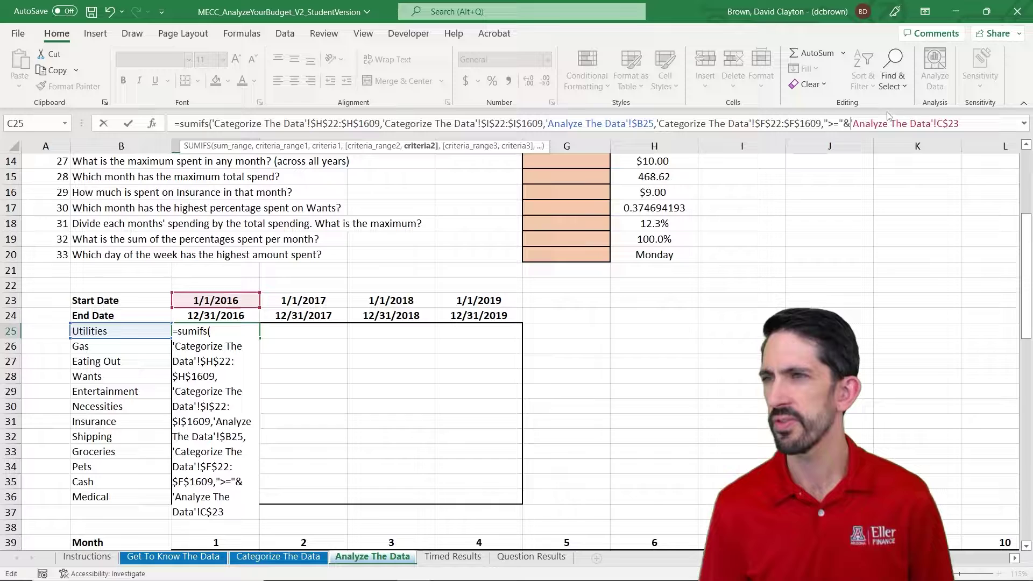
type(",")
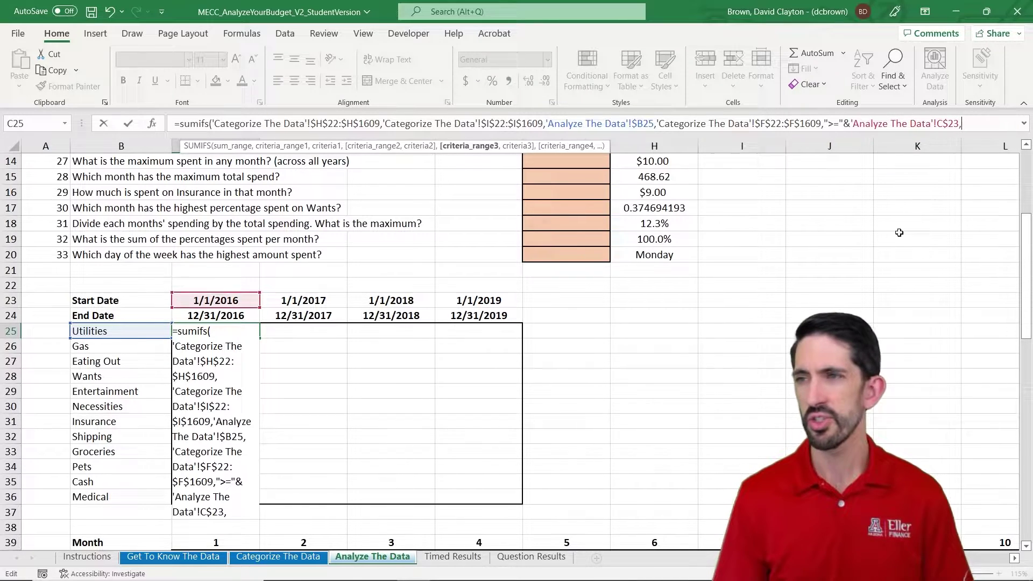
left_click(299, 563)
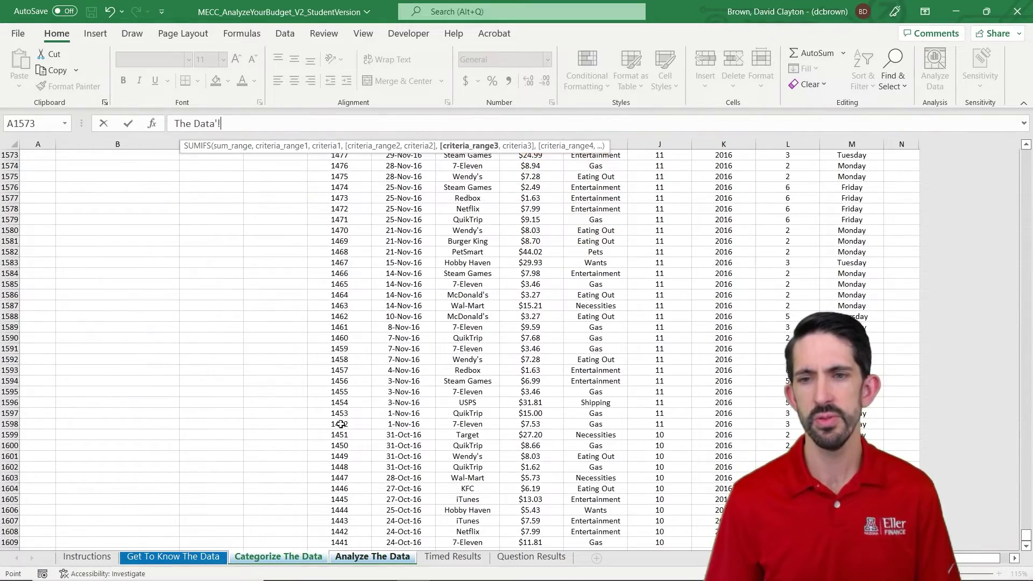
left_click(388, 383)
key("ctrl+Up")
key("Down")
key("ctrl+shift+Down")
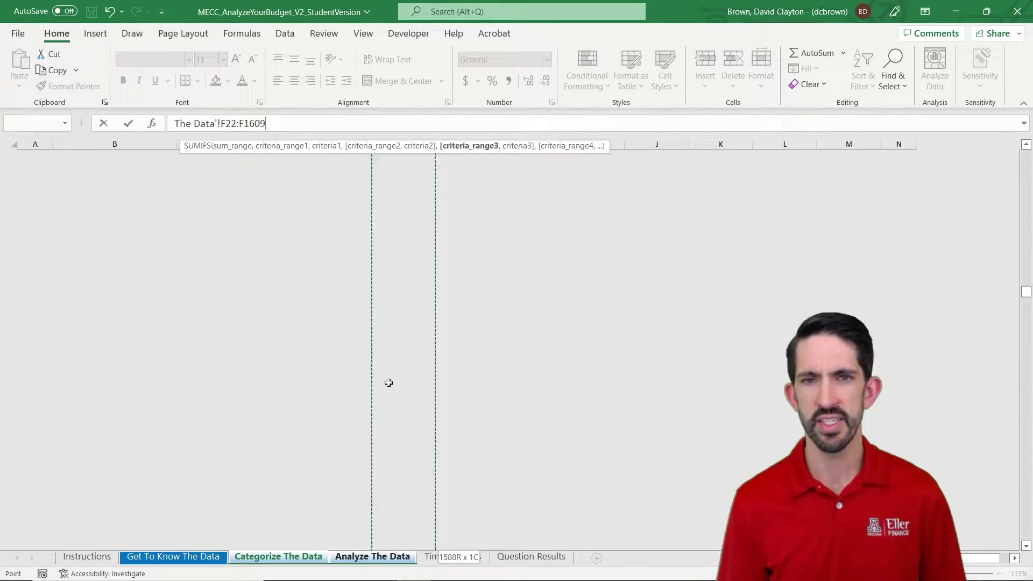
key("F4")
Add the "<=" end-date criterion C$24 and enter the SUMIFS, which returns 0.
type(",")
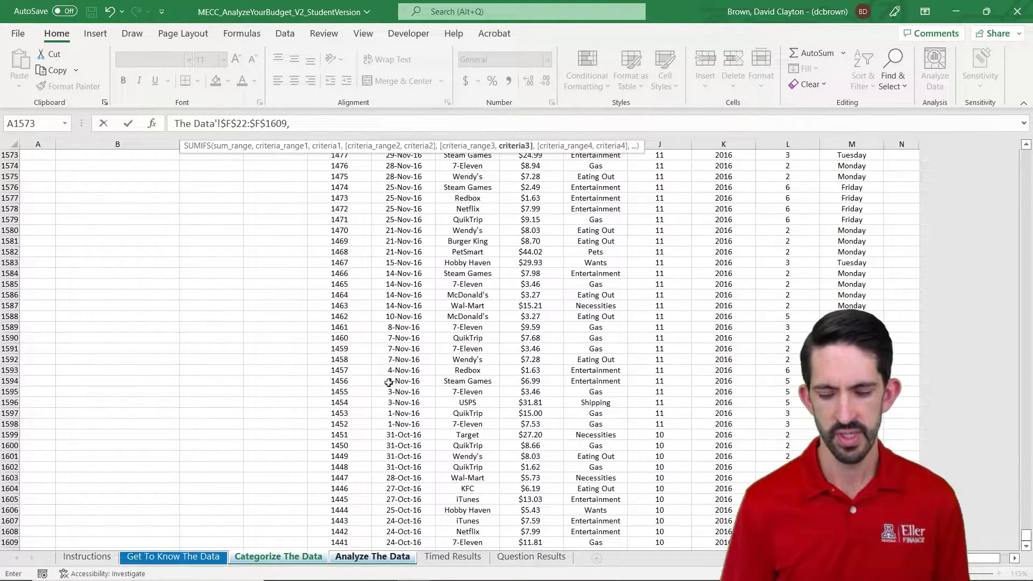
type("\"<")
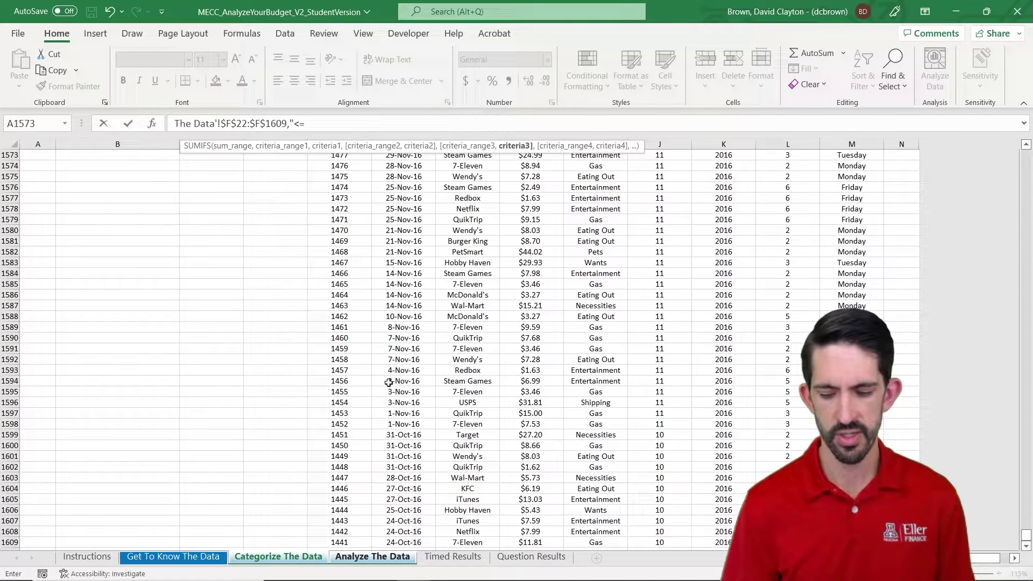
type("=\"&")
key("ctrl+Page_Down")
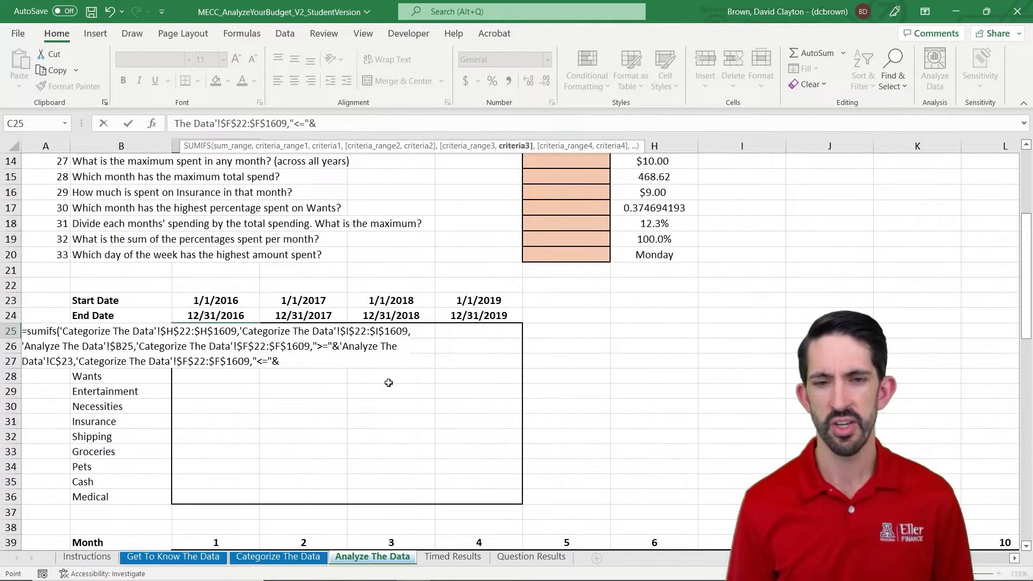
left_click(232, 314)
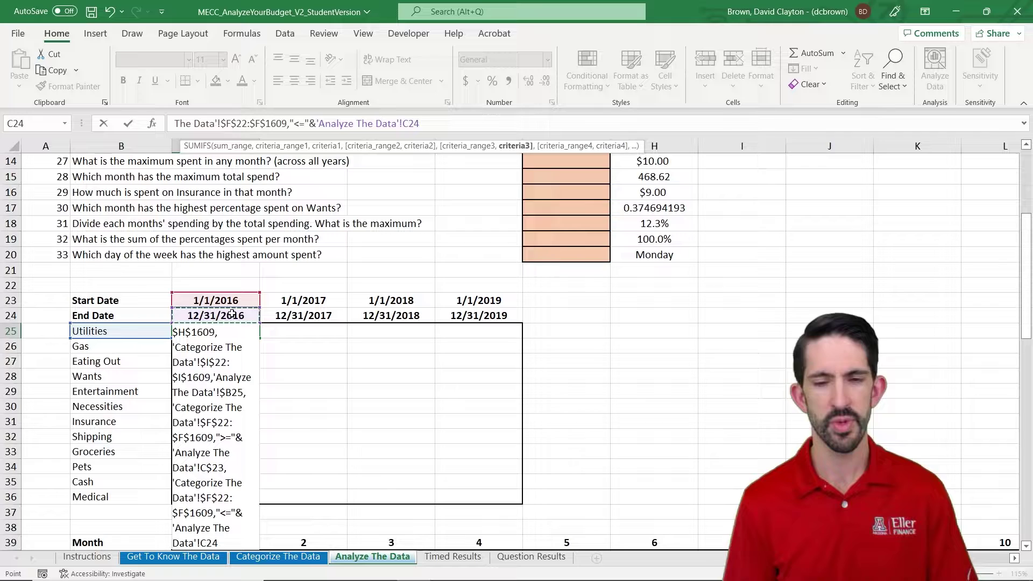
key("F4")
key("F4")
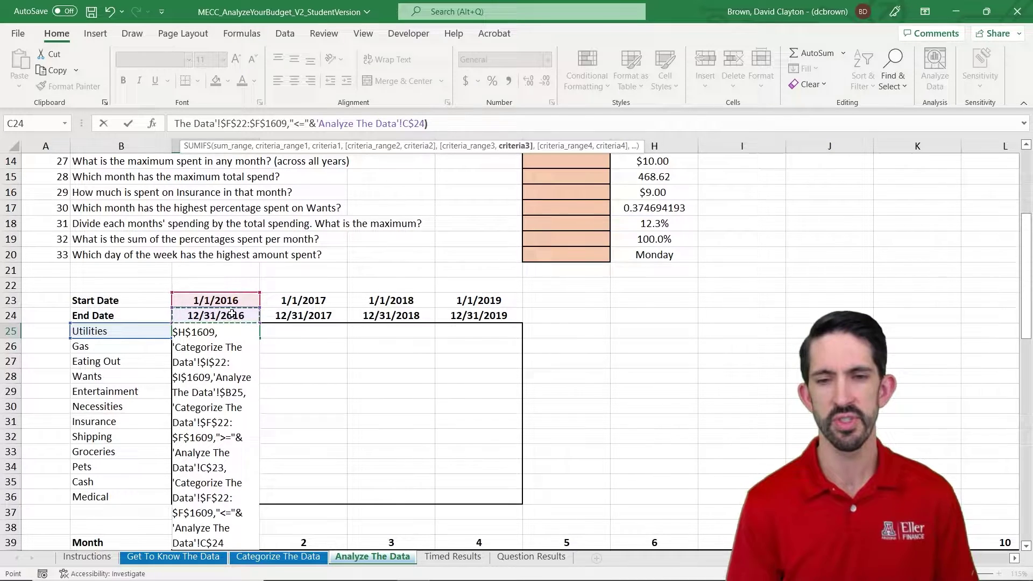
key("ctrl+Return")
key("Down")
key("Up")
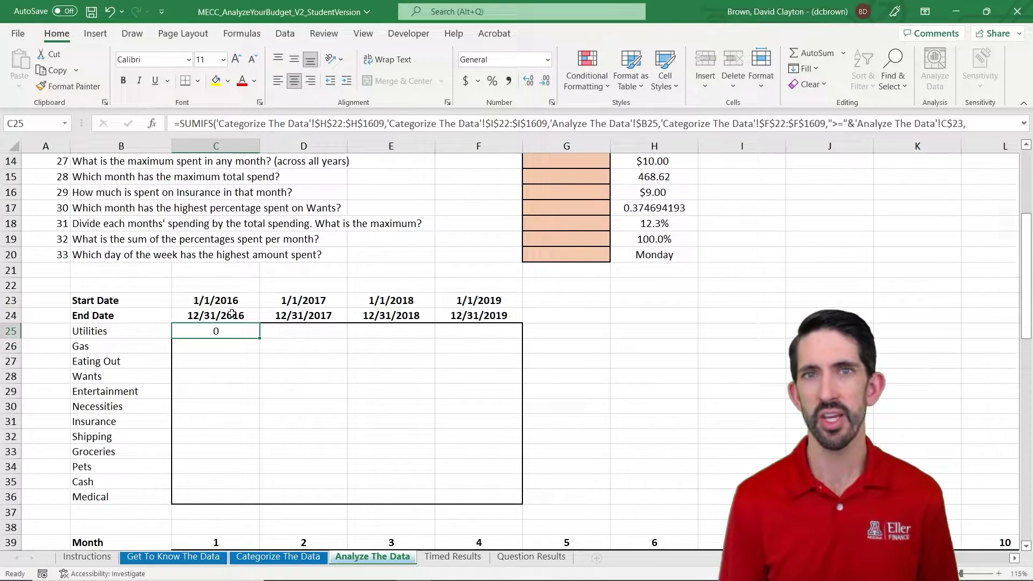
Paste the C25 SUMIFS as formulas only across the table C25:F36.
key("ctrl+c")
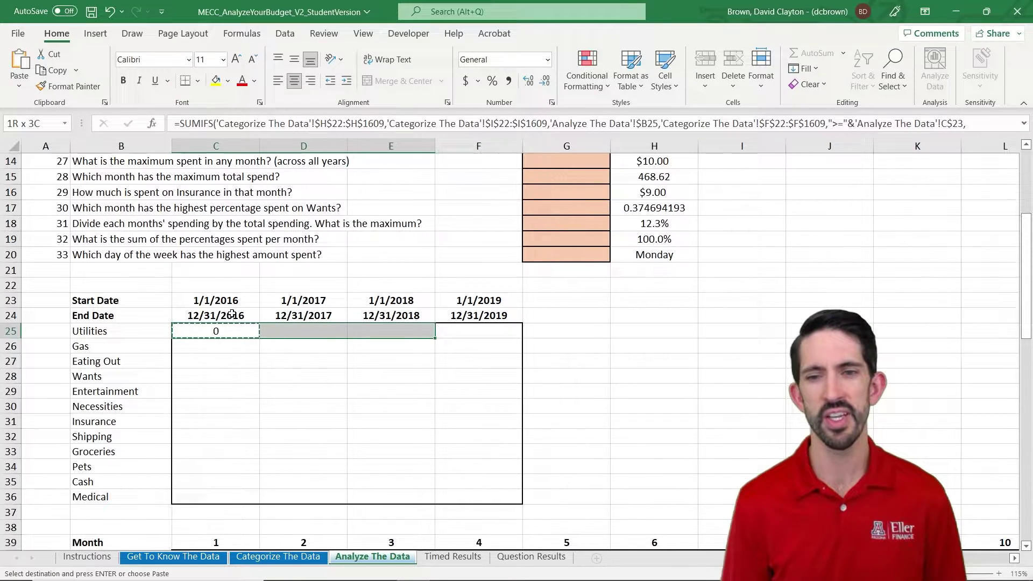
key("shift+Right")
key("shift+Down")
key("shift+Down")
key("shift+Down")
key("shift+Down")
key("shift+Down")
key("shift+Down")
key("shift+Down")
key("shift+Down")
key("shift+Down")
key("shift+Down")
key("shift+Down")
key("shift+Down")
key("shift+Down")
key("shift+Down")
key("shift+Up")
key("shift+Up")
key("shift+Up")
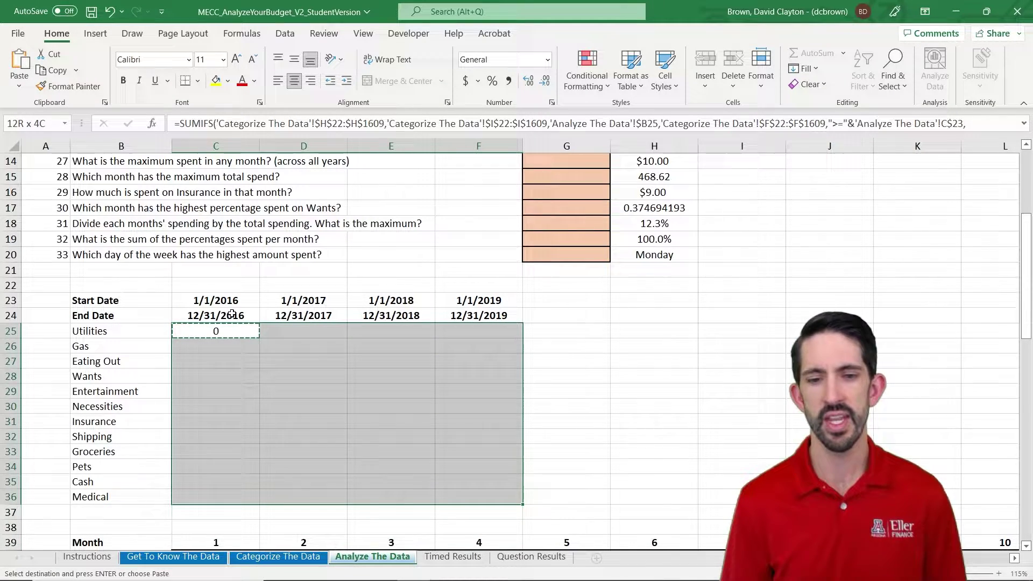
key("alt+e")
key("s")
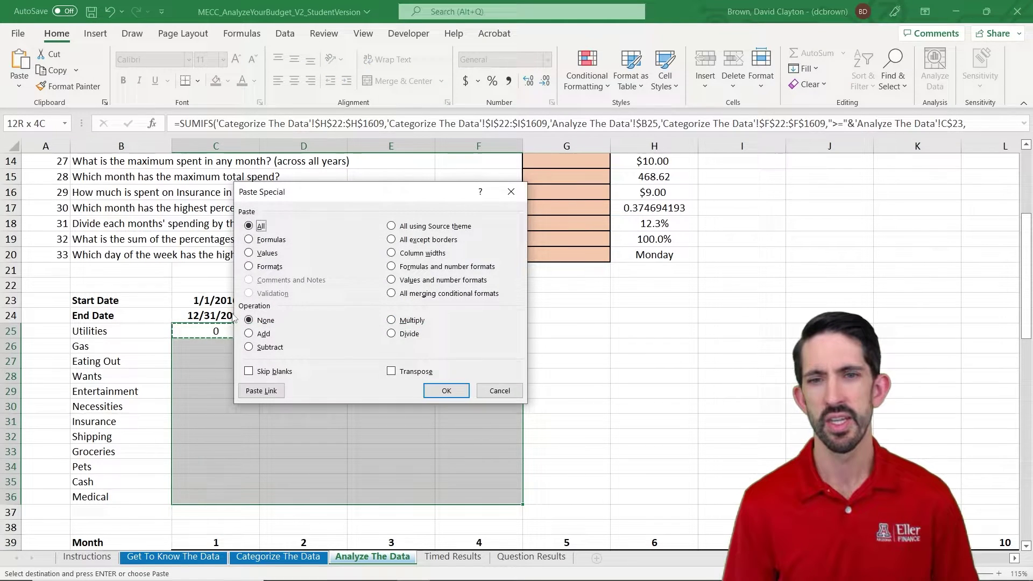
key("f")
key("Return")
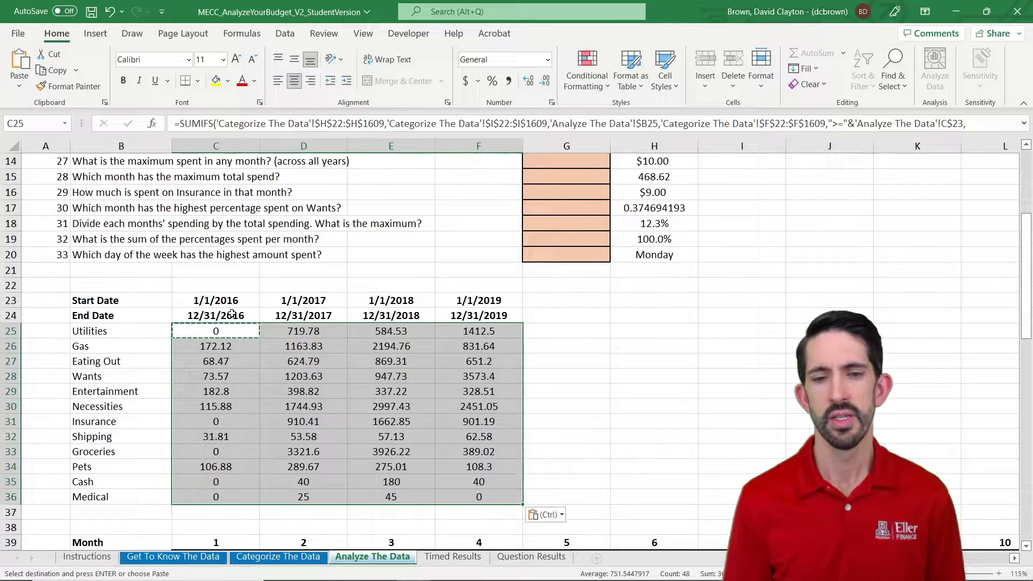
Add AutoSum year totals in row 37, C37:F37, starting with 751.53 for 2016.
key("ctrl+Down")
key("Down")
key("alt+equal")
key("ctrl+Return")
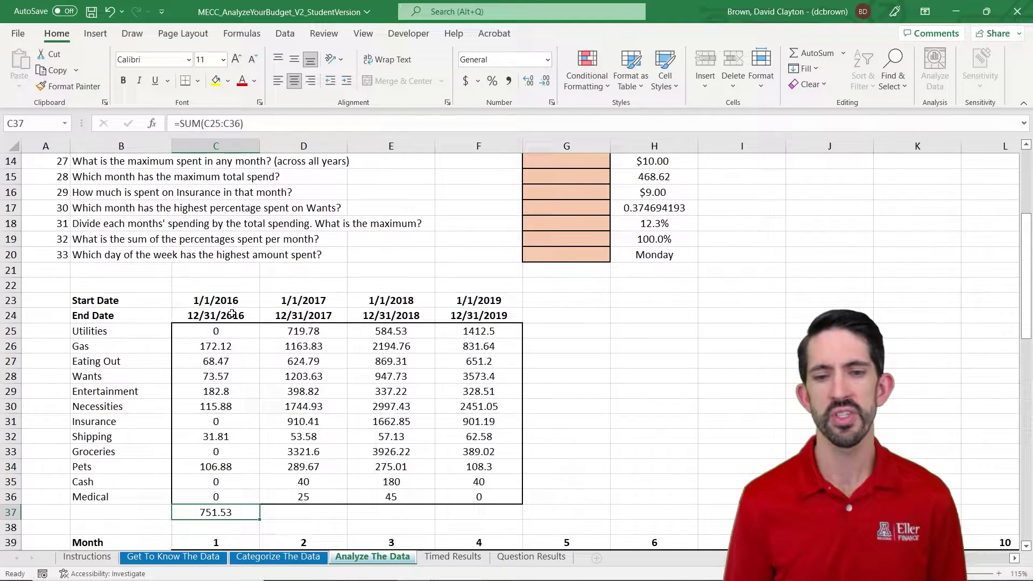
key("ctrl+c")
key("shift+Right")
key("shift+Right")
key("shift+Right")
key("ctrl+v")
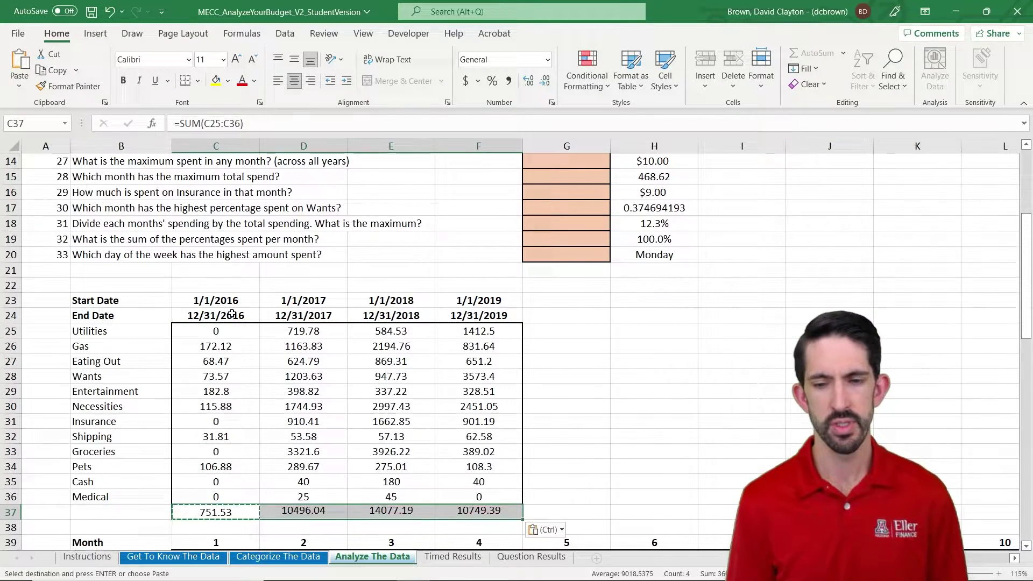
Add AutoSum category totals down column G from G25 ($2,716.81) through G37.
key("Escape")
key("ctrl+Right")
key("ctrl+Up")
key("Right")
key("Down")
key("Down")
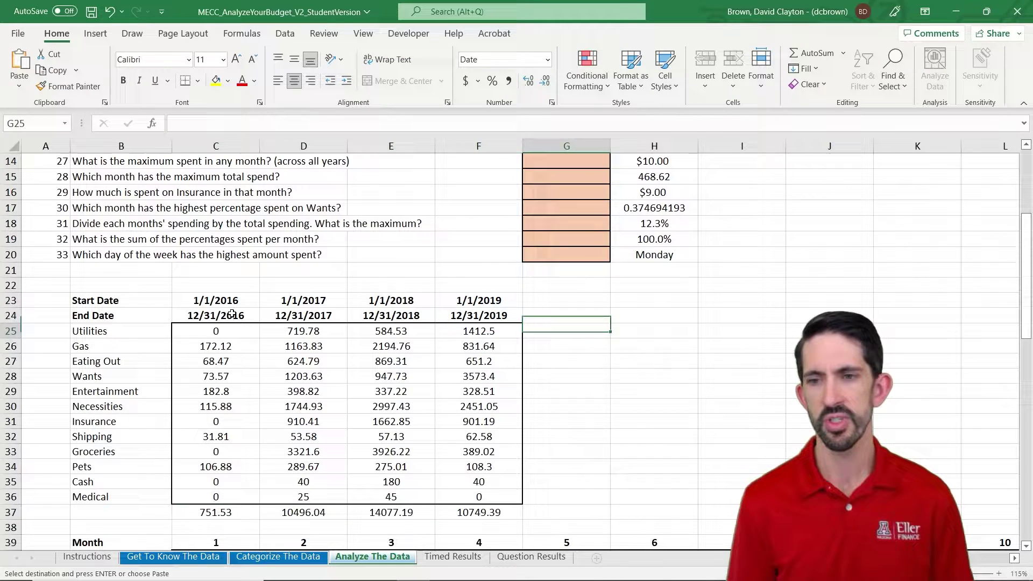
key("alt+equal")
key("ctrl+Return")
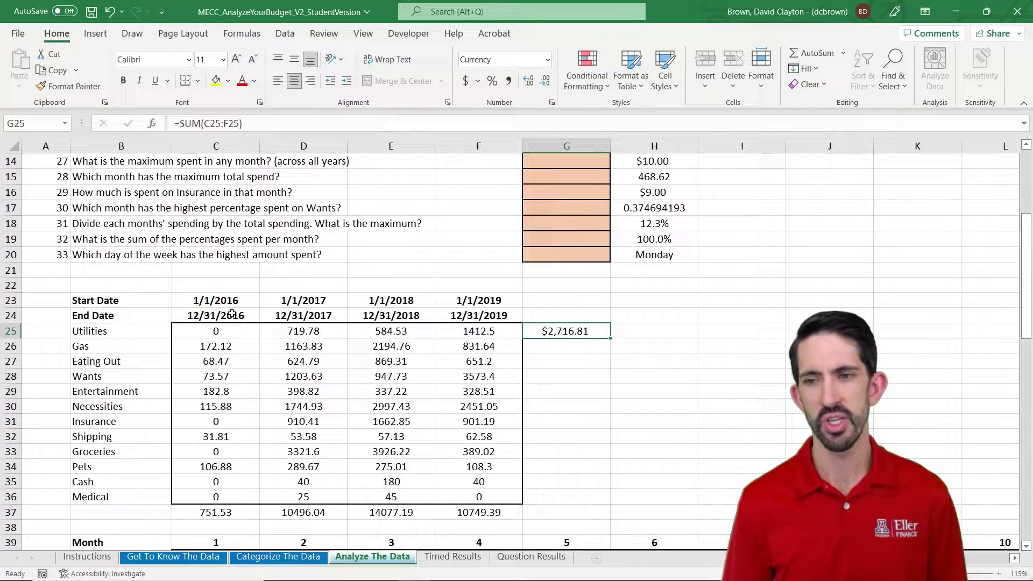
key("ctrl+c")
key("shift+Down")
key("shift+Down")
key("shift+Down")
key("shift+Down")
key("shift+Down")
key("shift+Down")
key("shift+Down")
key("shift+Down")
key("shift+Down")
key("shift+Down")
key("shift+Down")
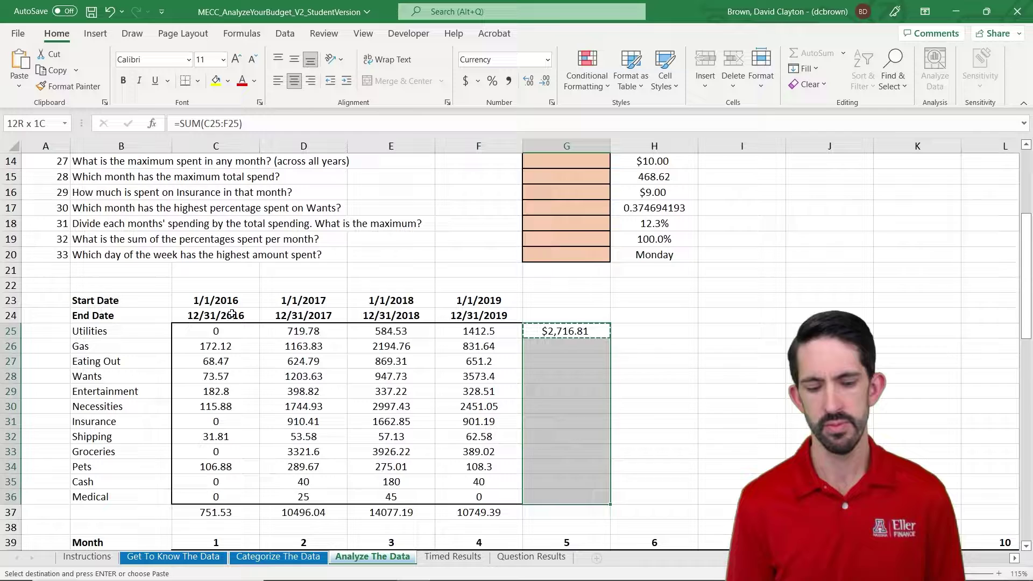
key("shift+Down")
key("Return")
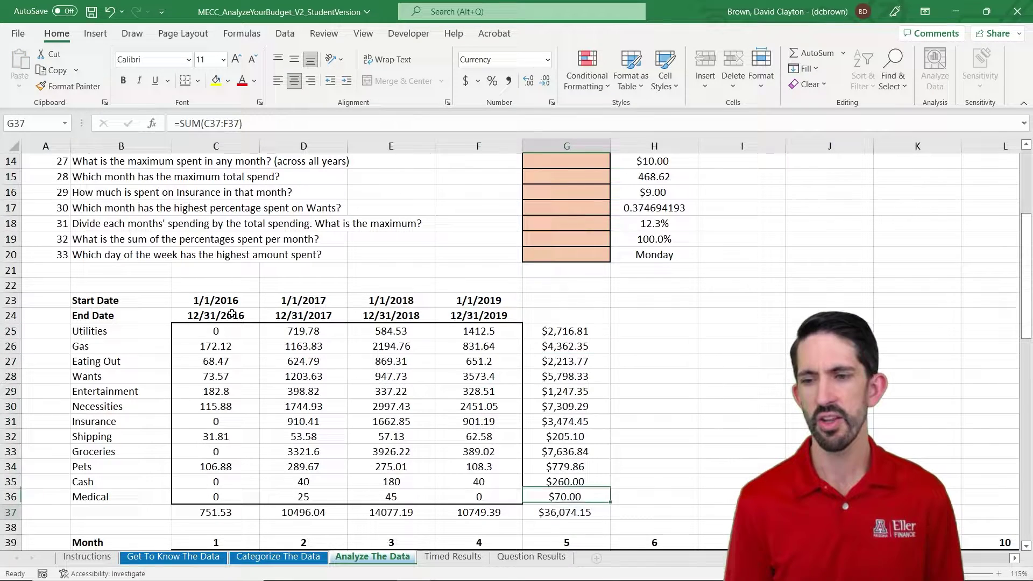
Bold the $36,074.15 grand total in G37 and check it against Get To Know The Data.
key("ctrl+b")
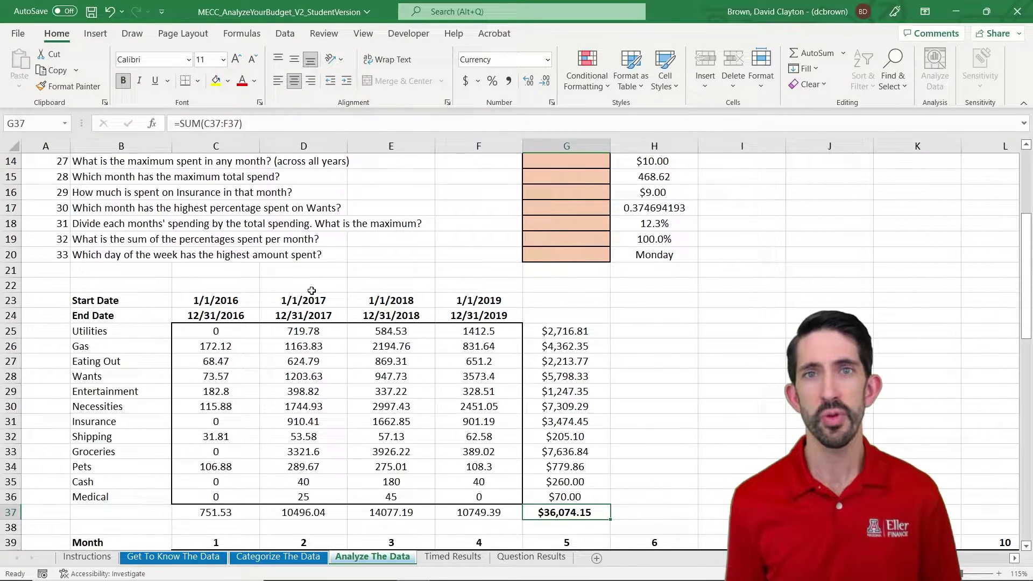
key("ctrl+Page_Up")
key("ctrl+Page_Up")
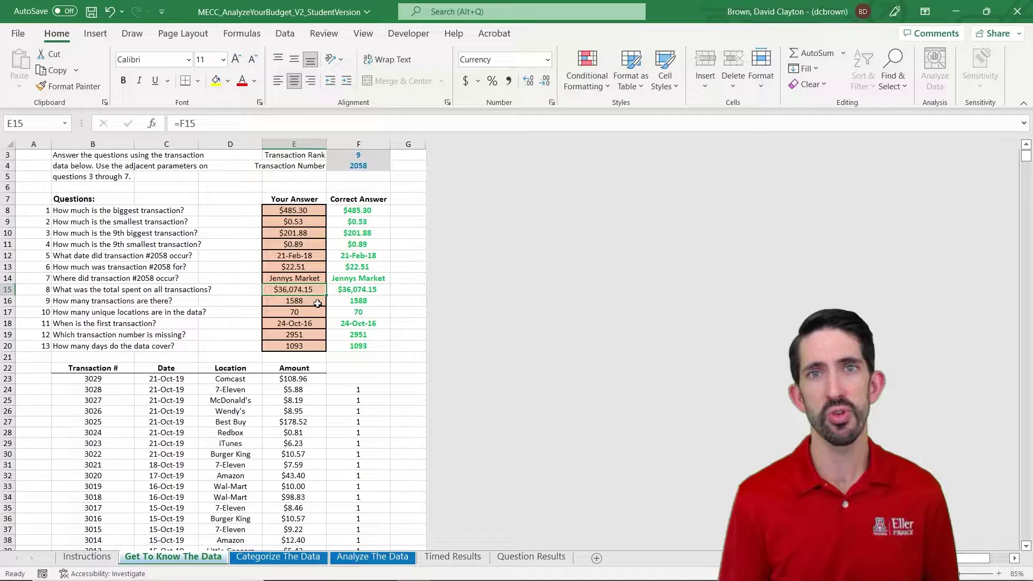
key("ctrl+Page_Down")
key("ctrl+Page_Down")
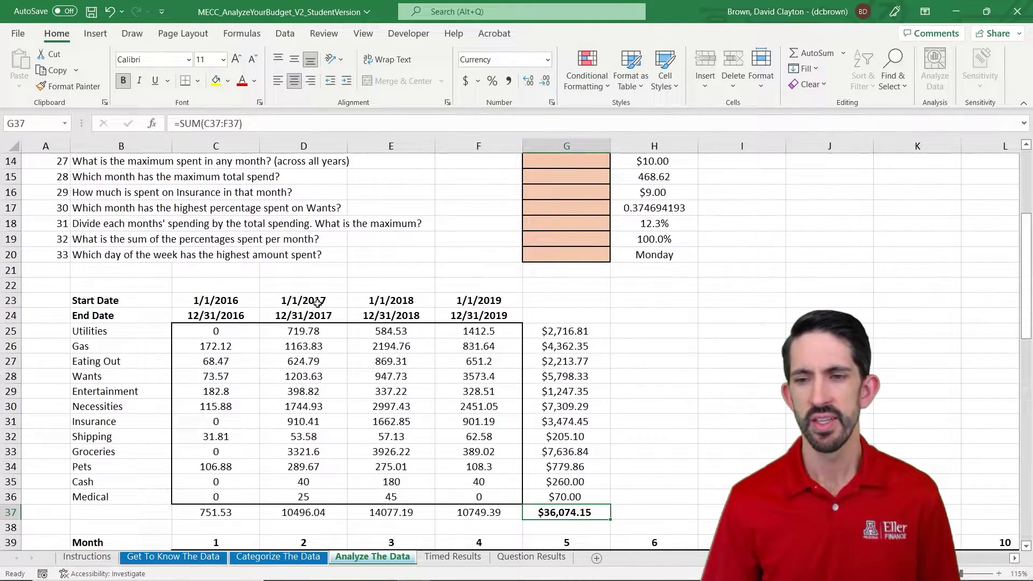
Answer question 23 with =D25+E25, the 2017–2018 Utilities total of $1,304.31.
scroll(323, 307, "up", 4)
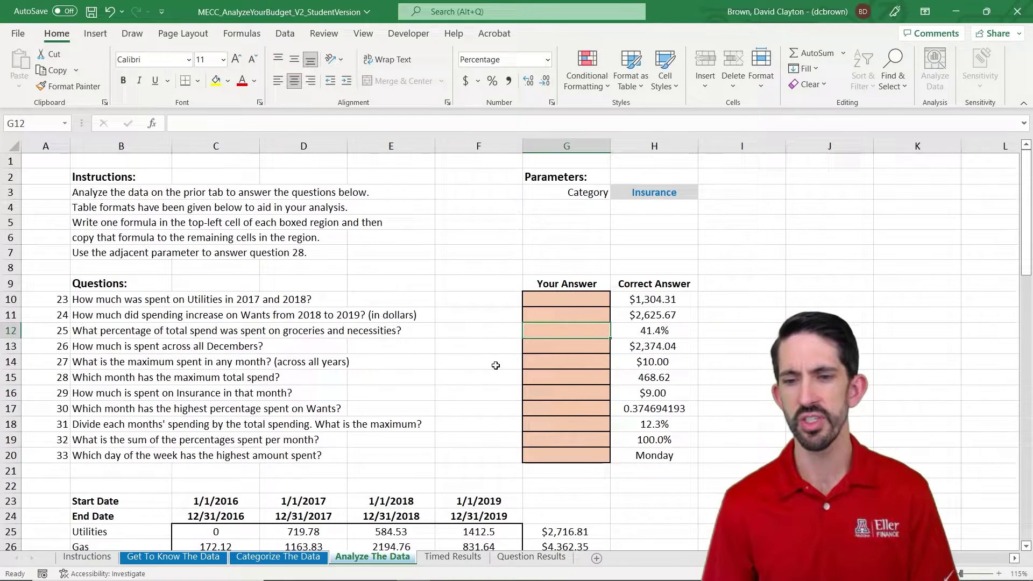
left_click(560, 332)
left_click(569, 301)
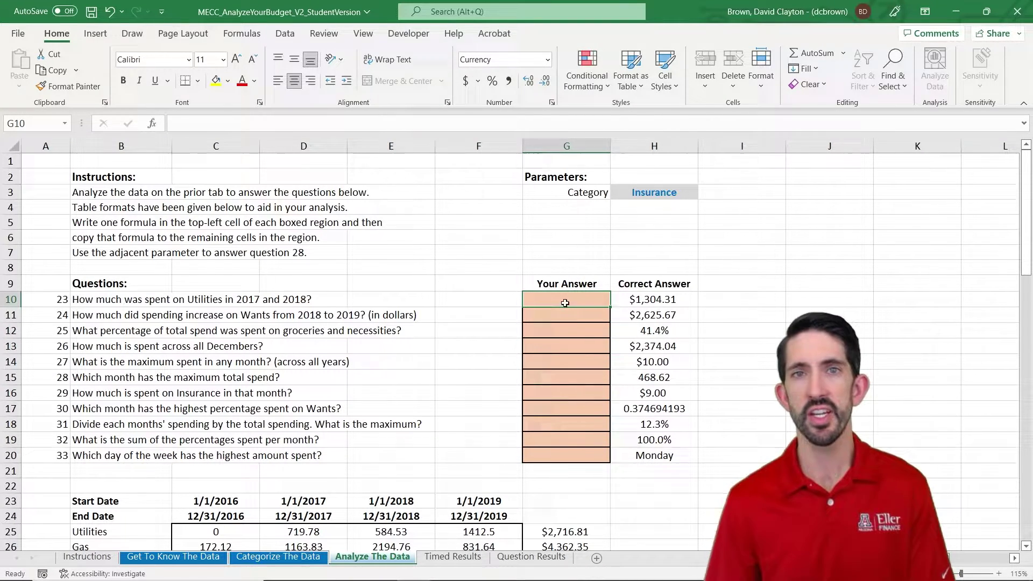
type("=")
left_click(325, 533)
type("+")
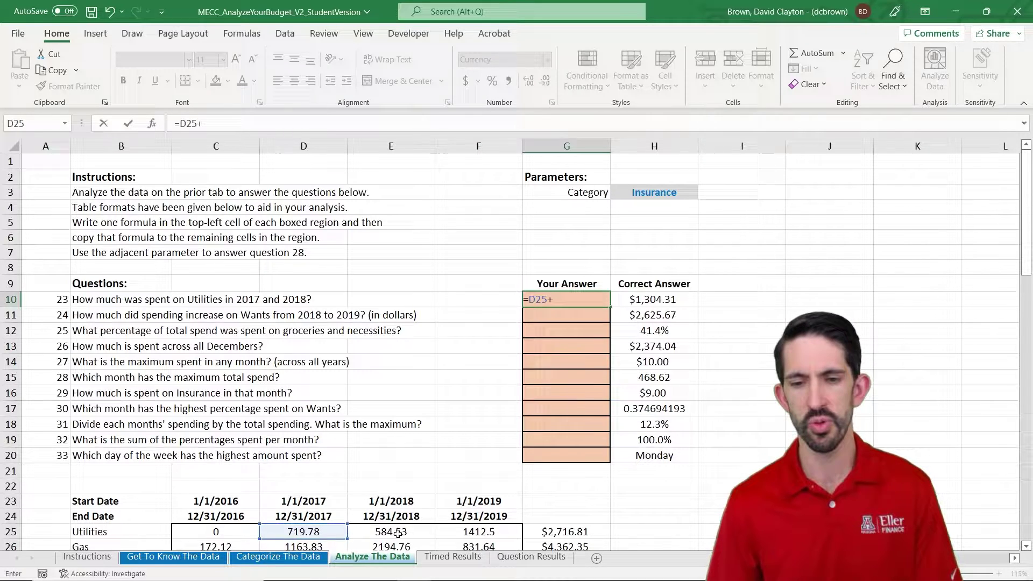
left_click(399, 533)
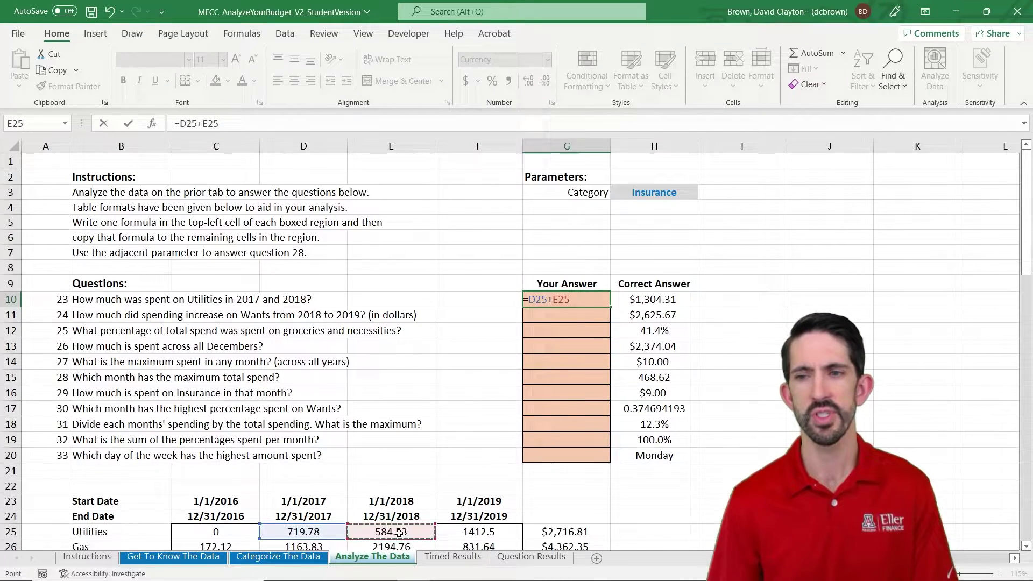
key("Return")
Answer the next question with =F28-E28, the Wants increase of $2,625.67.
scroll(597, 280, "down", 1)
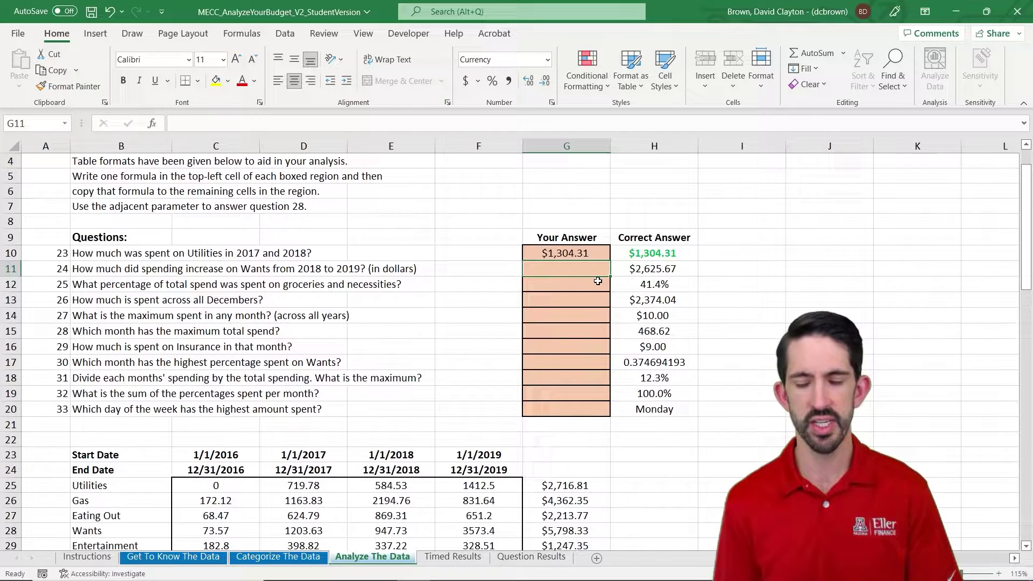
type("=")
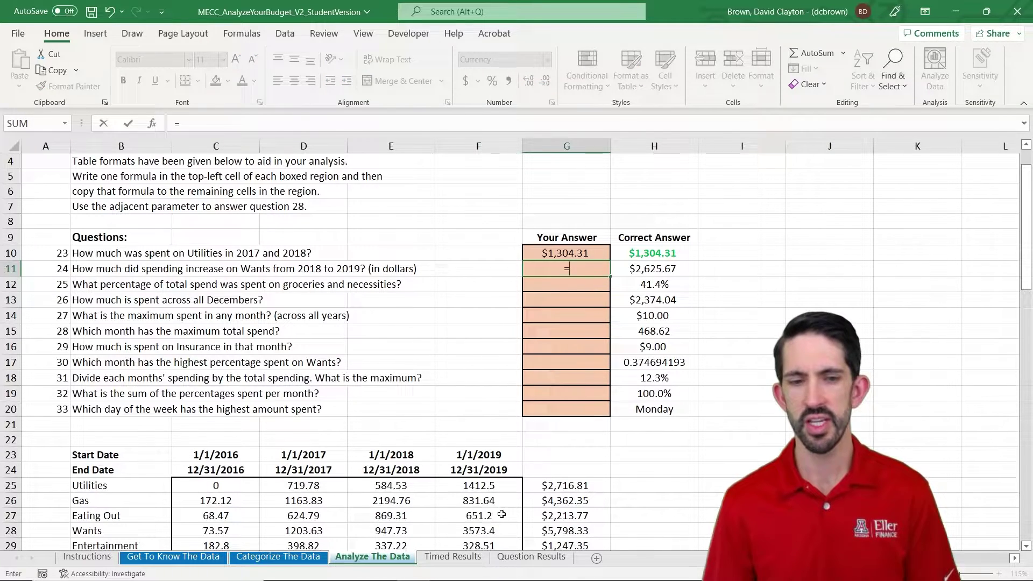
left_click(493, 529)
type("-")
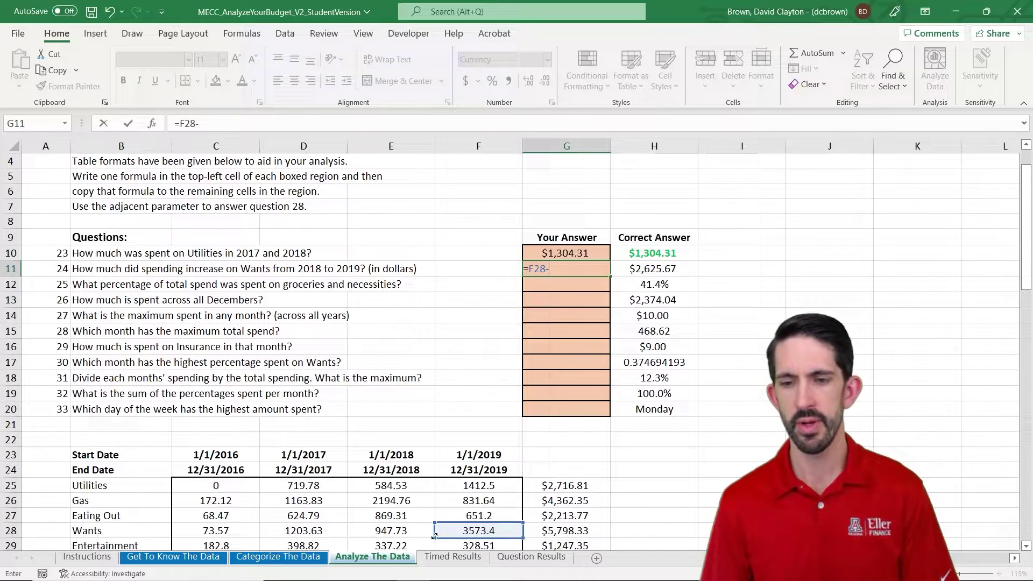
left_click(417, 536)
key("ctrl+Return")
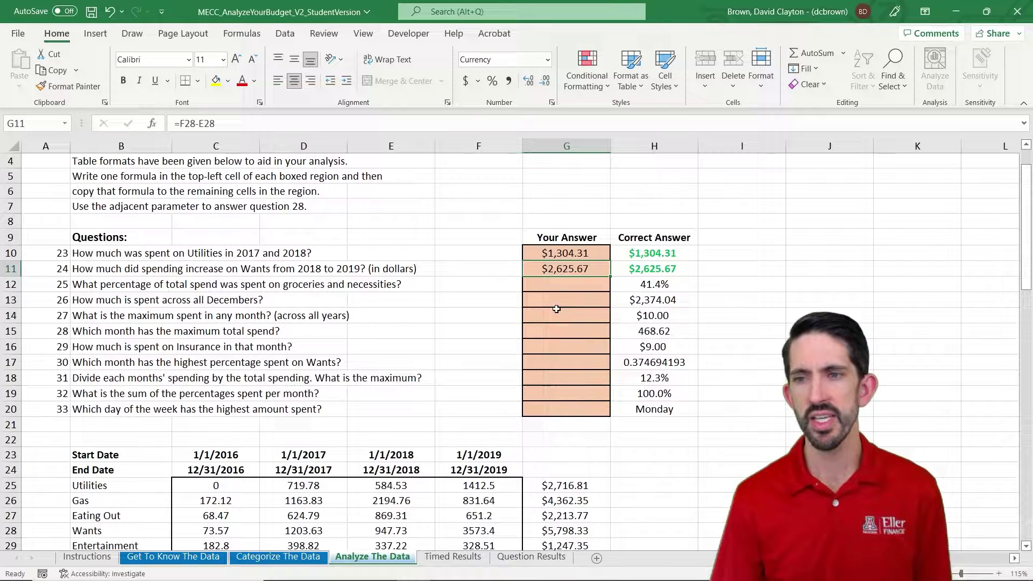
Enter =(G33+G30)/G37 in G12 for question 25, giving 41.4%.
left_click(565, 288)
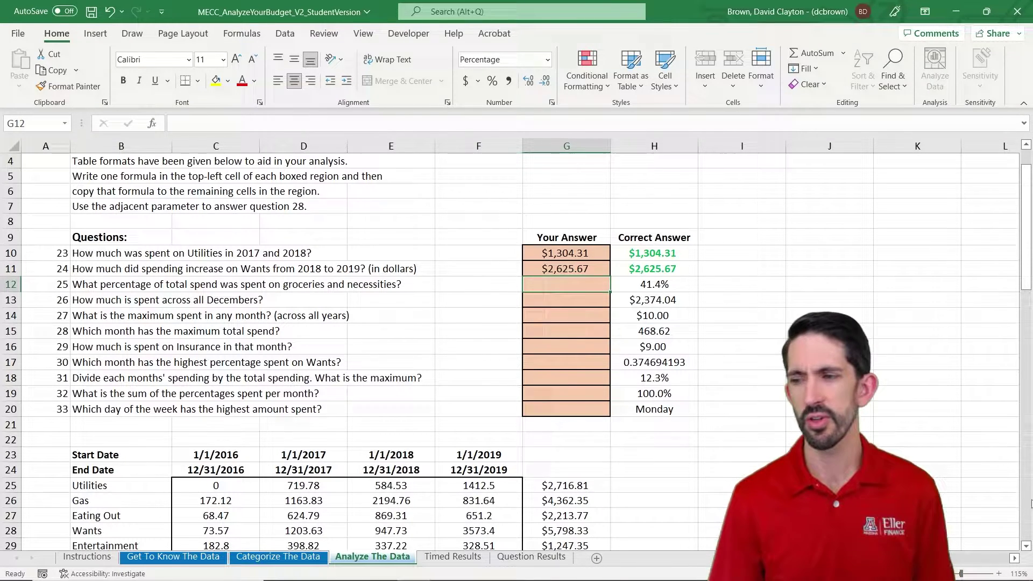
scroll(1025, 548, "down", 3)
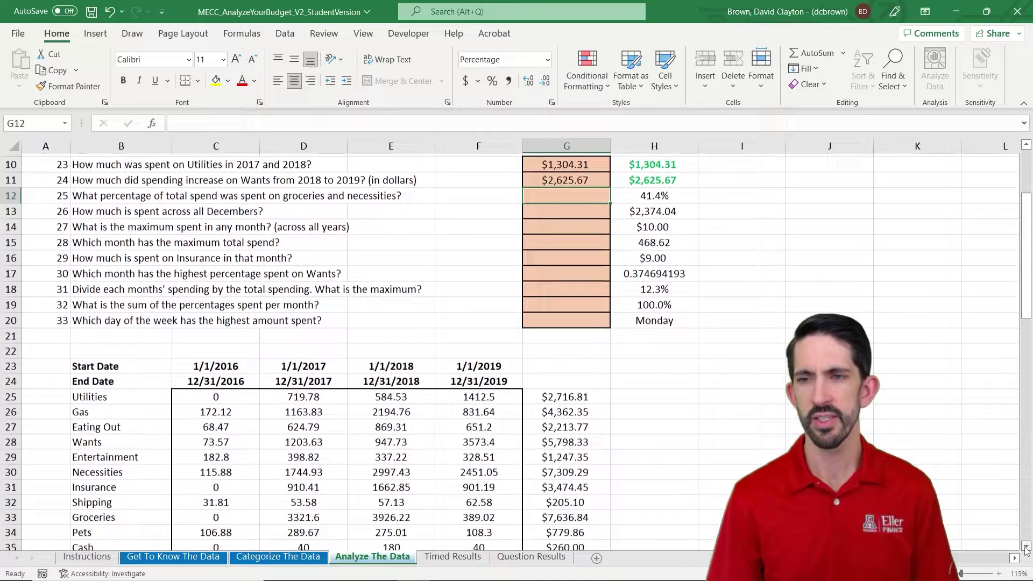
type("=(")
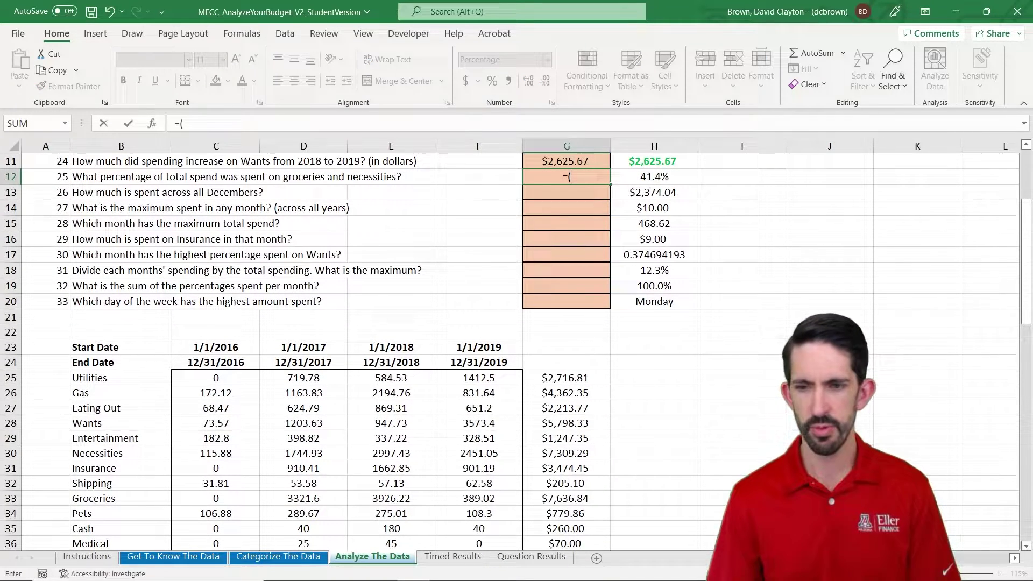
left_click(572, 499)
type("+")
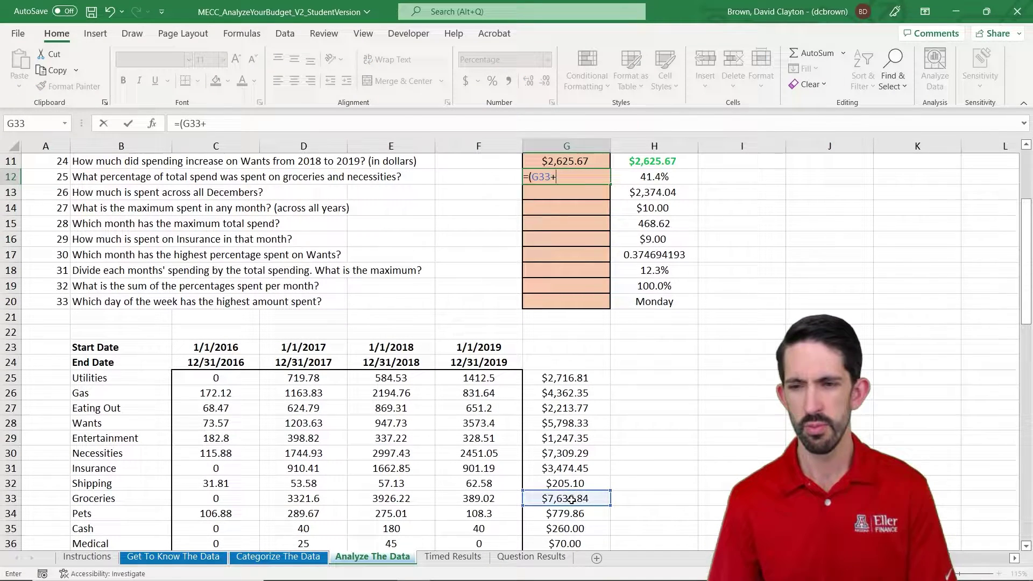
left_click(571, 454)
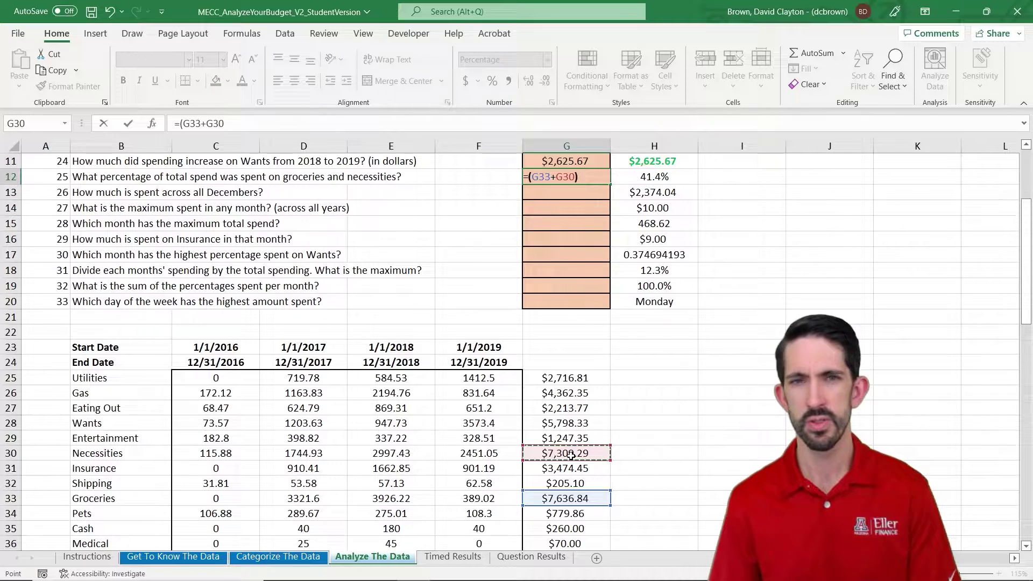
type(")/")
left_click(572, 537)
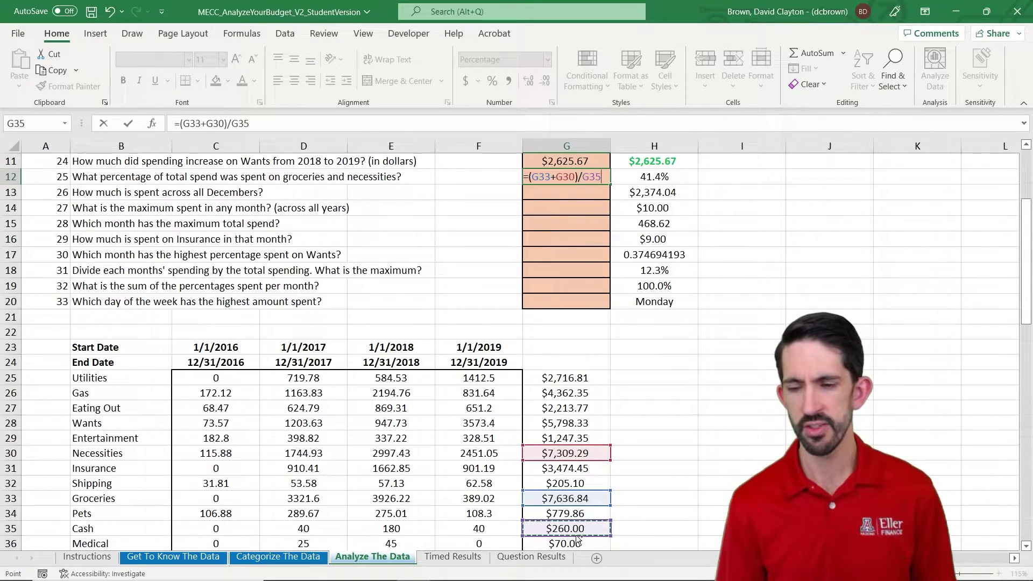
key("Down")
key("ctrl+Return")
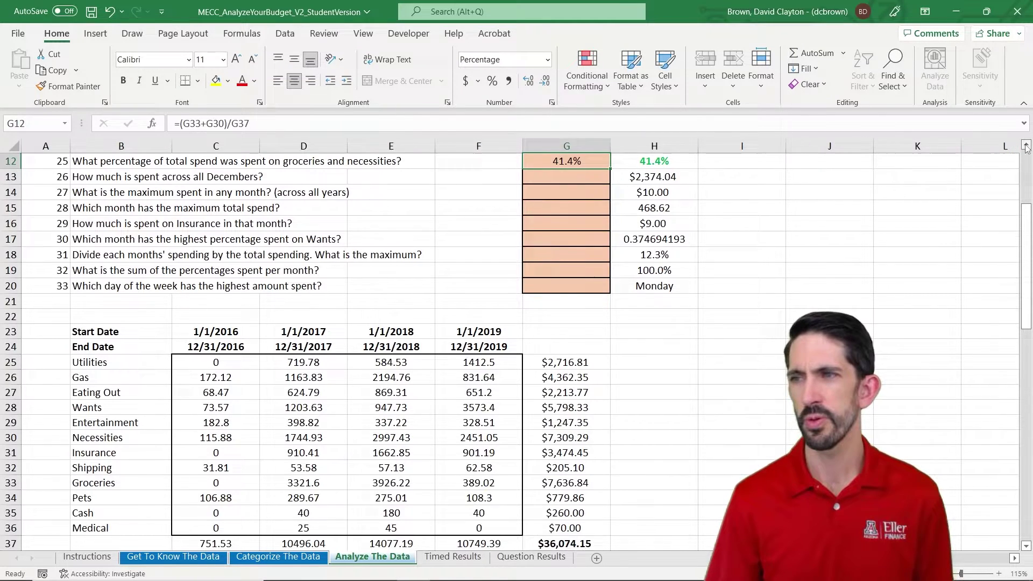
scroll(966, 167, "up", 1)
left_click(566, 208)
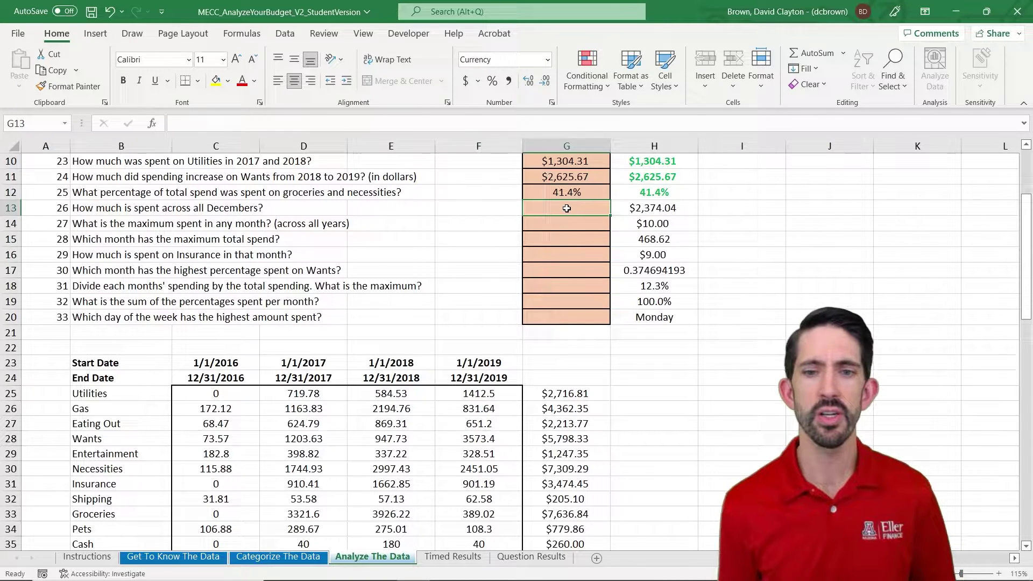
In Utilities month-1 cell C40, start a SUMIFS summing 'Categorize The Data'!$H$22:$H$1609.
left_click(216, 477)
scroll(216, 477, "down", 8)
left_click(216, 477)
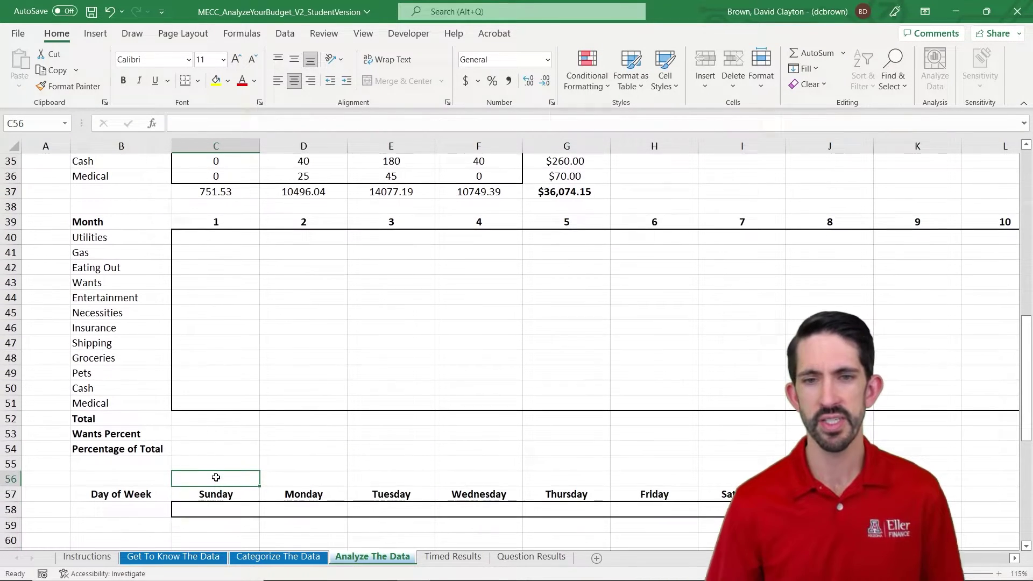
left_click(219, 237)
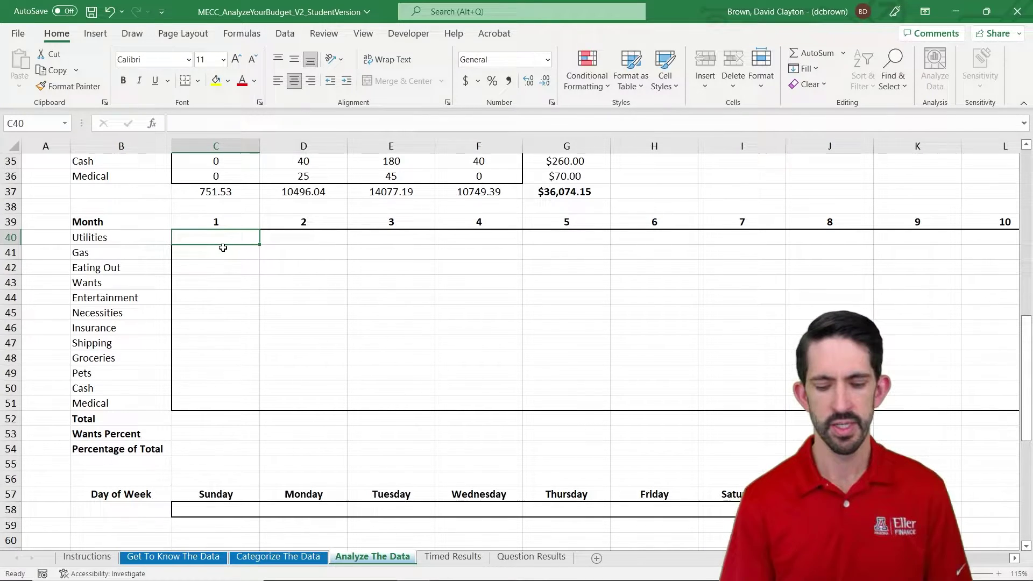
type("=sumifs(")
key("BackSpace")
key("BackSpace")
key("BackSpace")
key("BackSpace")
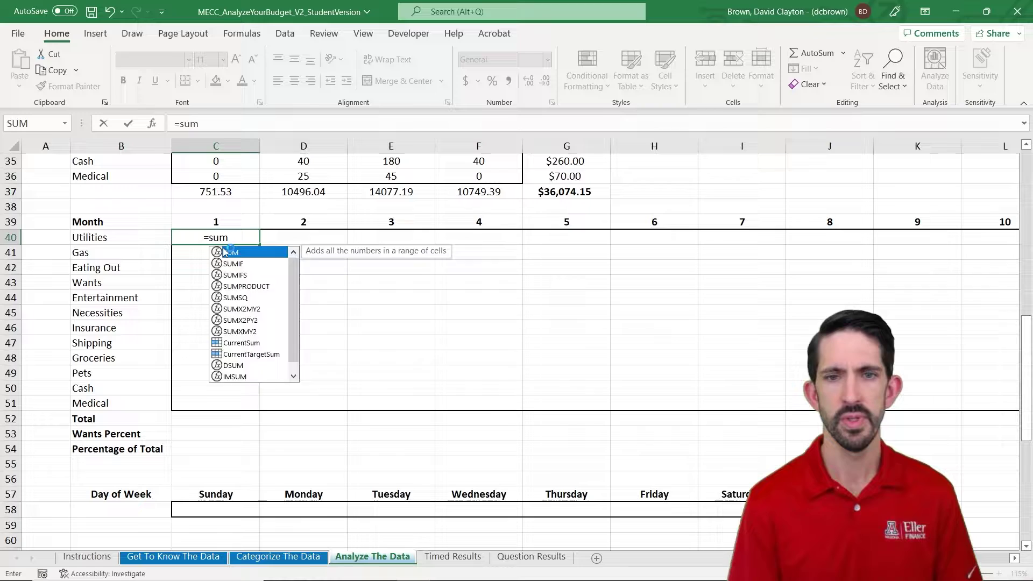
type("ifs(")
key("ctrl+Page_Up")
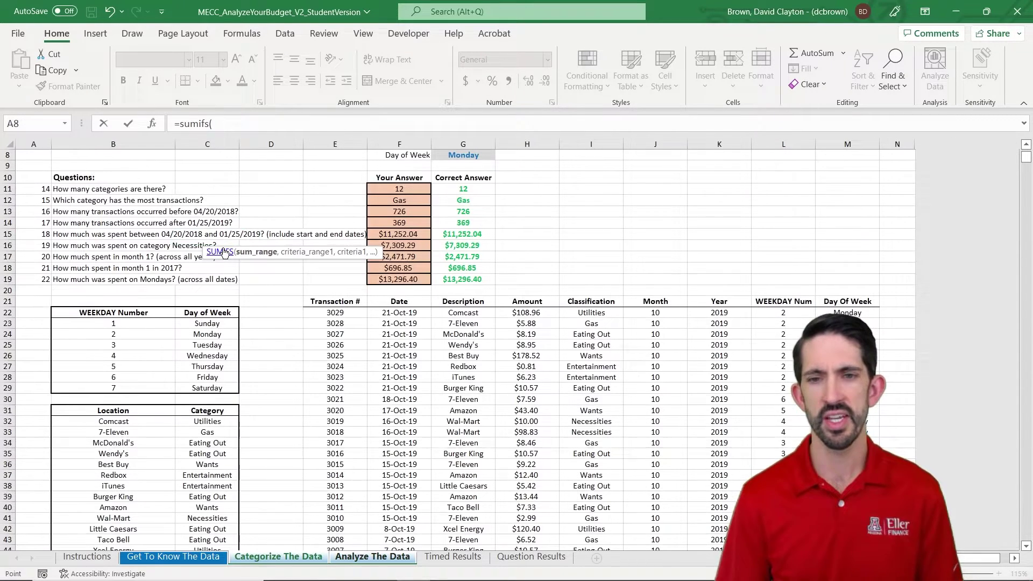
left_click(519, 312)
key("ctrl+shift+Down")
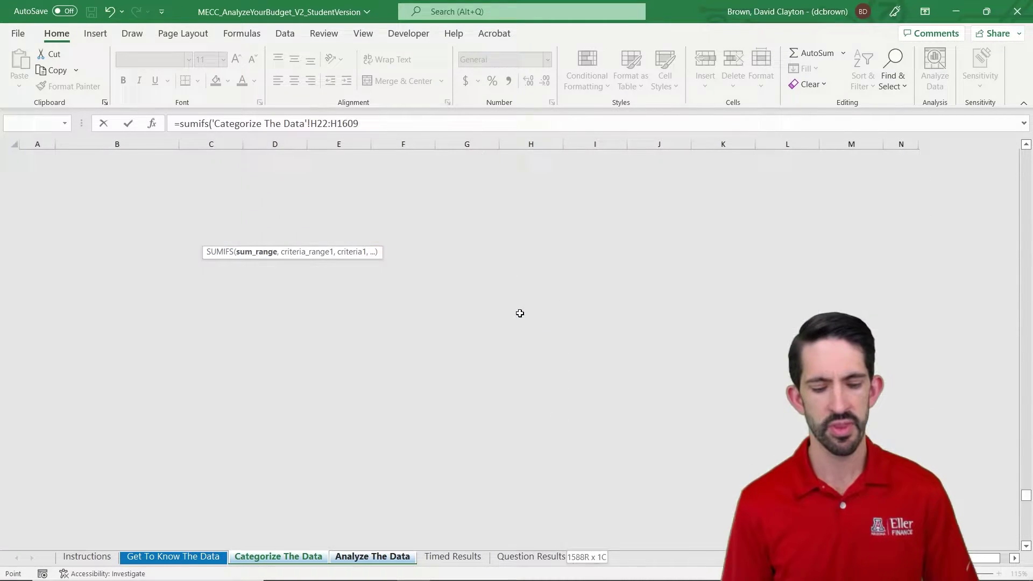
key("F4")
type(",")
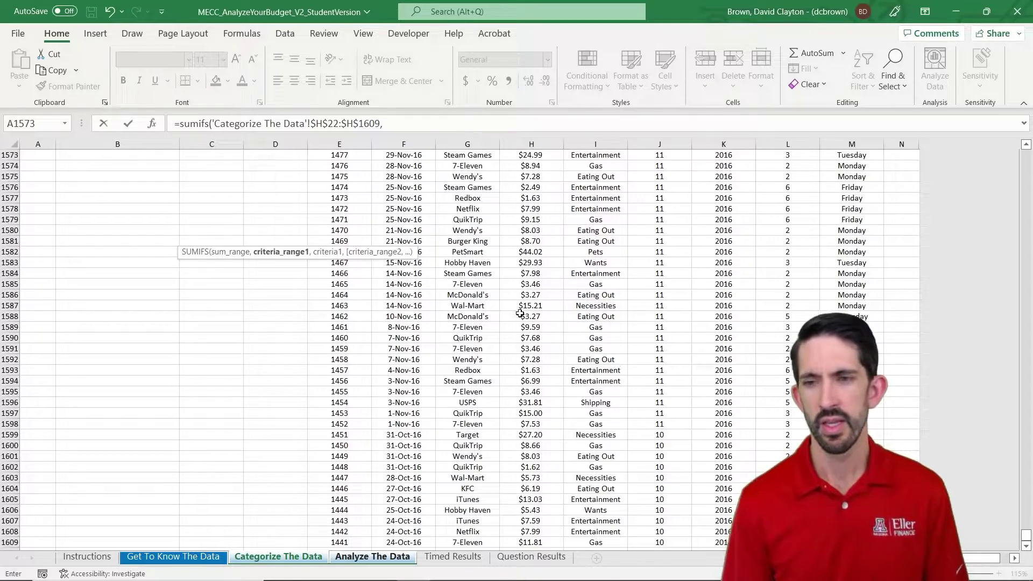
Add Classification range $I$22:$I$1609 matched against the Utilities label $B40.
left_click(585, 307)
key("ctrl+Up")
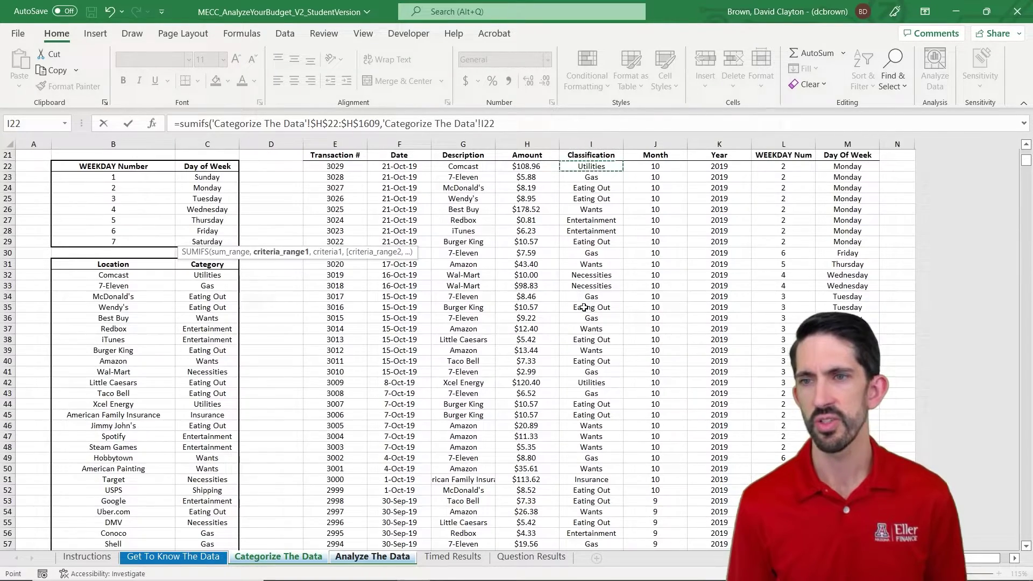
key("ctrl+shift+Down")
key("F4")
type(",")
key("ctrl+Page_Down")
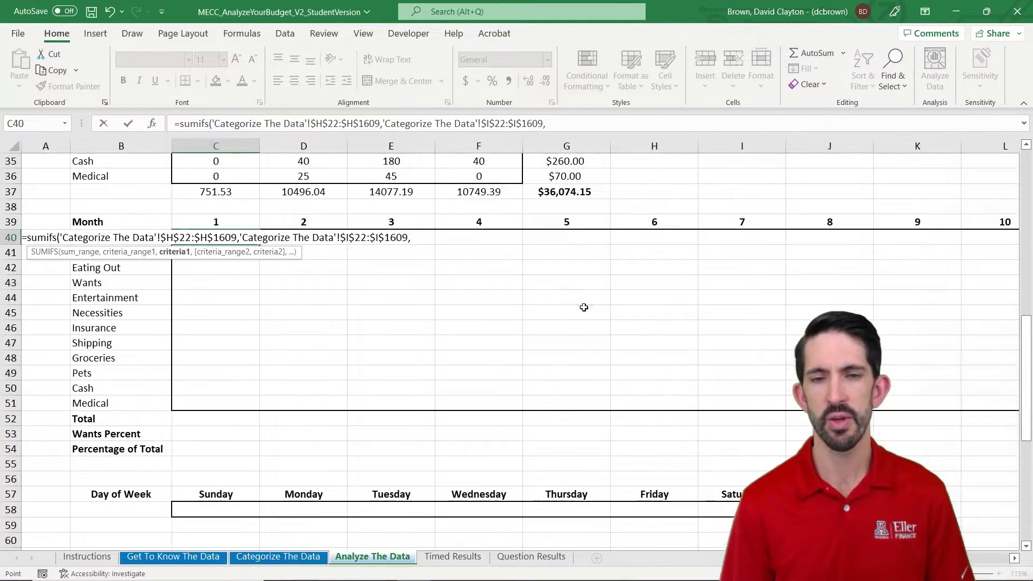
key("Left")
key("F4")
key("F4")
key("F4")
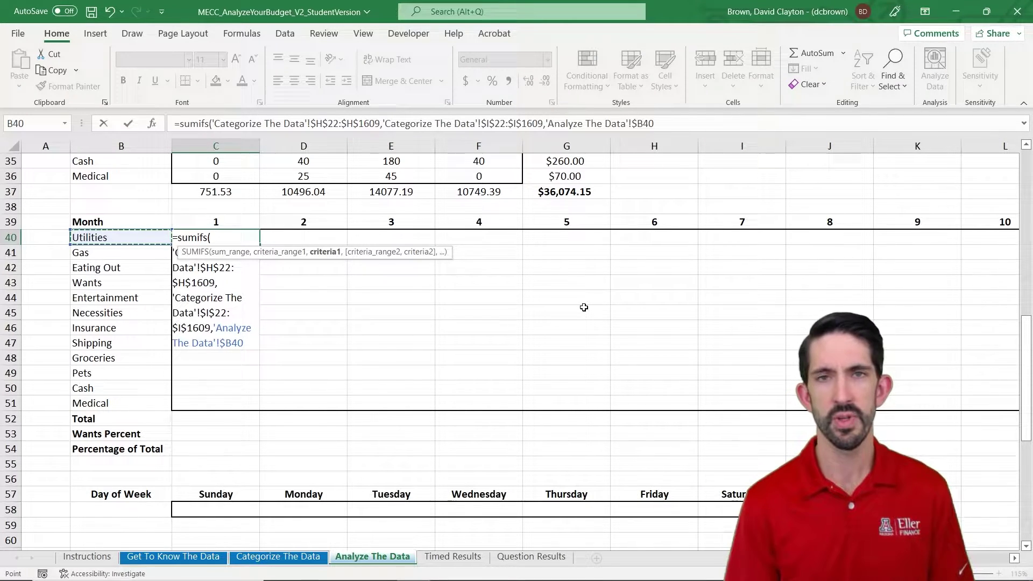
type(",")
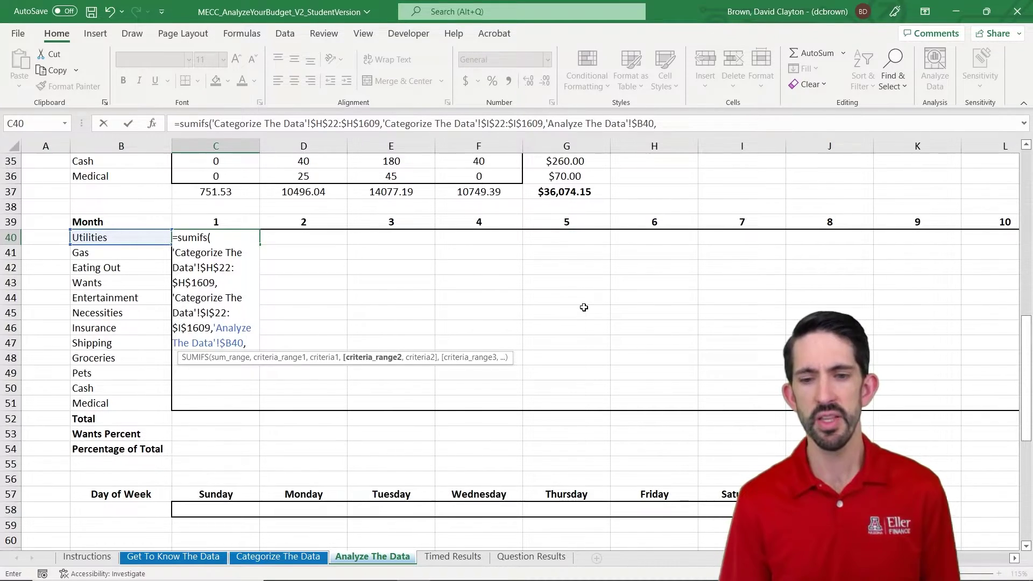
Add Month range $J$22:$J$1609 matched to header C$39 and enter it, giving 217.42.
key("ctrl+Page_Up")
left_click(646, 288)
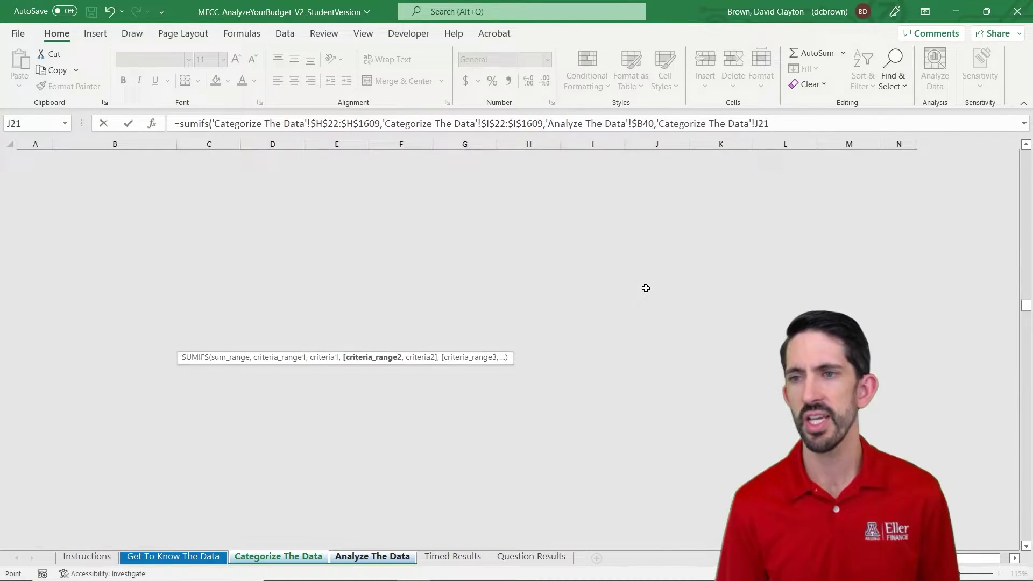
key("Down")
key("ctrl+shift+Down")
key("F4")
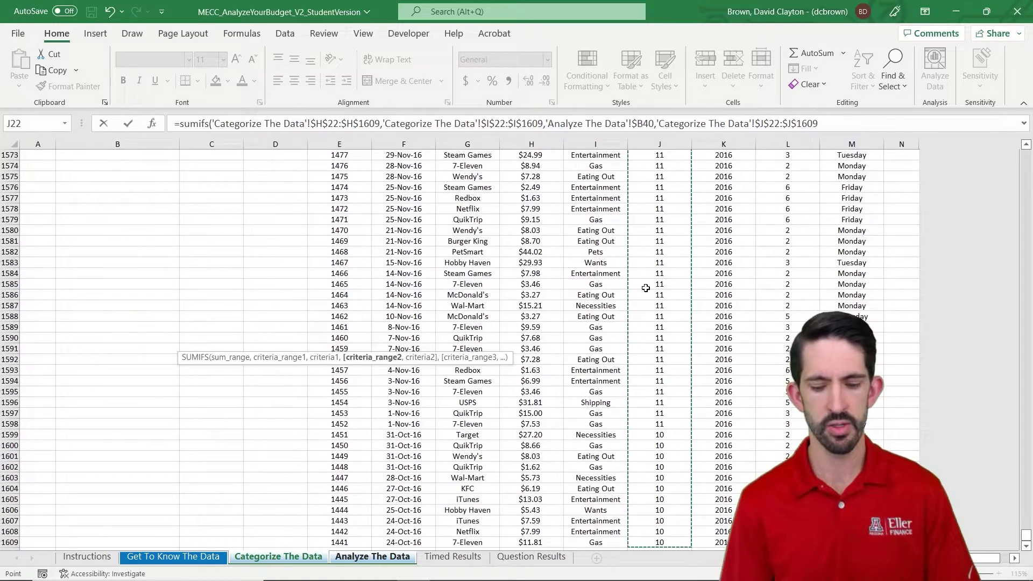
type(",")
key("ctrl+Page_Down")
key("Up")
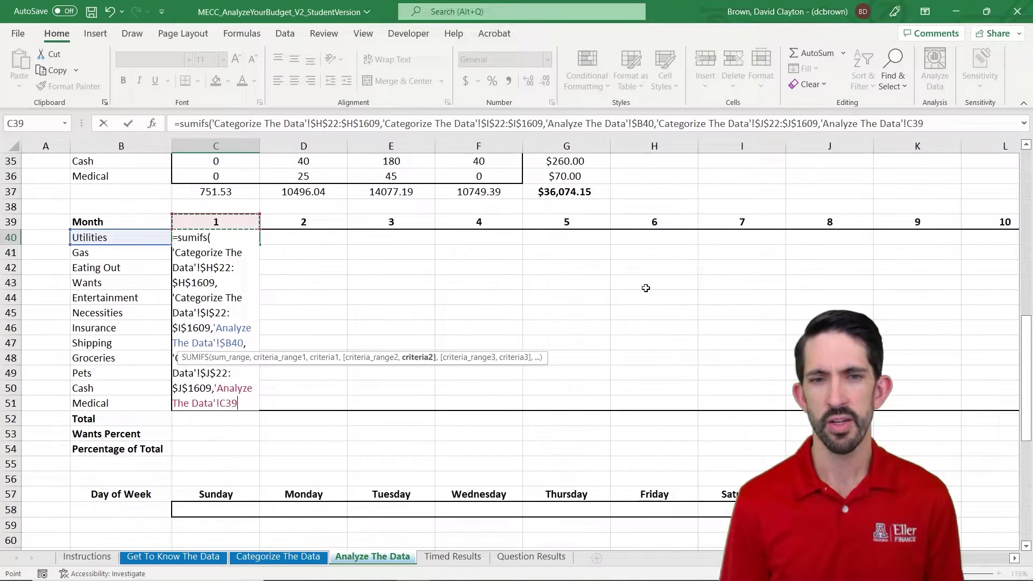
key("F4")
key("F4")
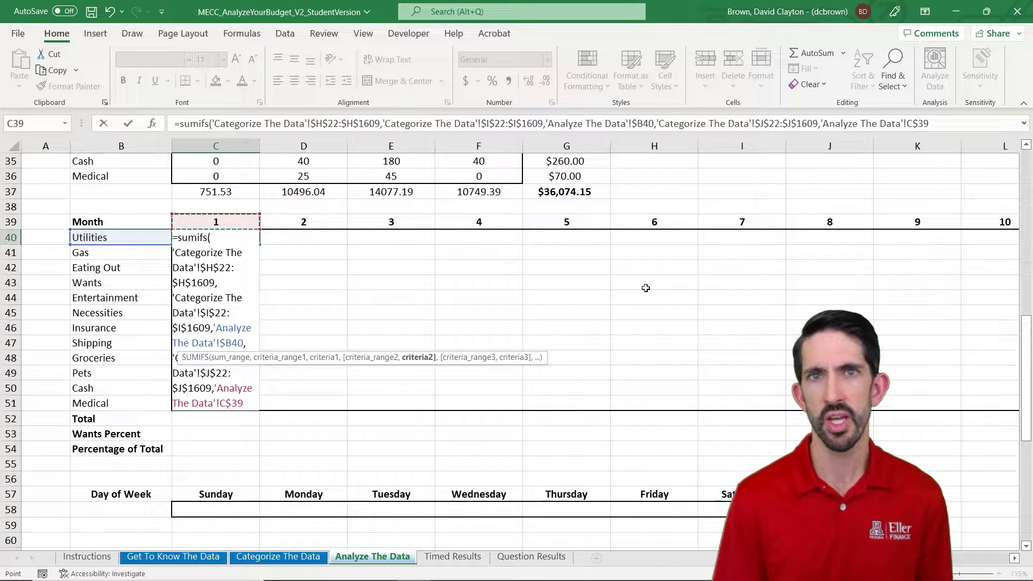
key("ctrl+Return")
Paste the month 1 Utilities formula, formulas only, across the category grid C40:N51.
key("ctrl+c")
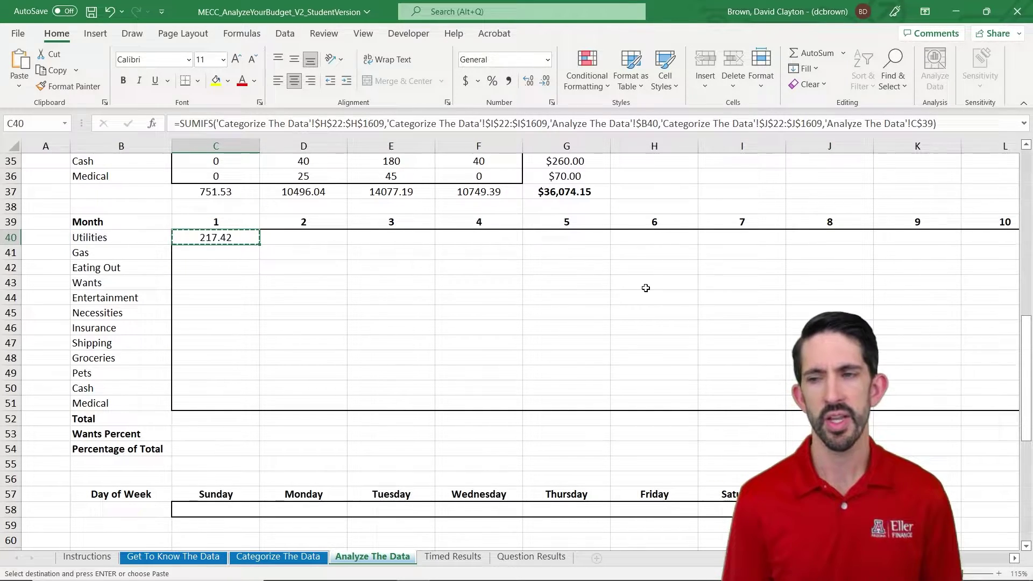
key("shift+Right")
key("shift+Right")
key("shift+Right")
key("shift+Right")
key("shift+Right")
key("shift+Right")
key("shift+Right")
key("shift+Right")
key("shift+Right")
key("shift+Right")
key("shift+Right")
key("shift+Down")
key("shift+Down")
key("shift+Down")
key("shift+Down")
key("shift+Down")
key("shift+Down")
key("shift+Down")
key("shift+Down")
key("shift+Down")
key("shift+Down")
key("shift+Down")
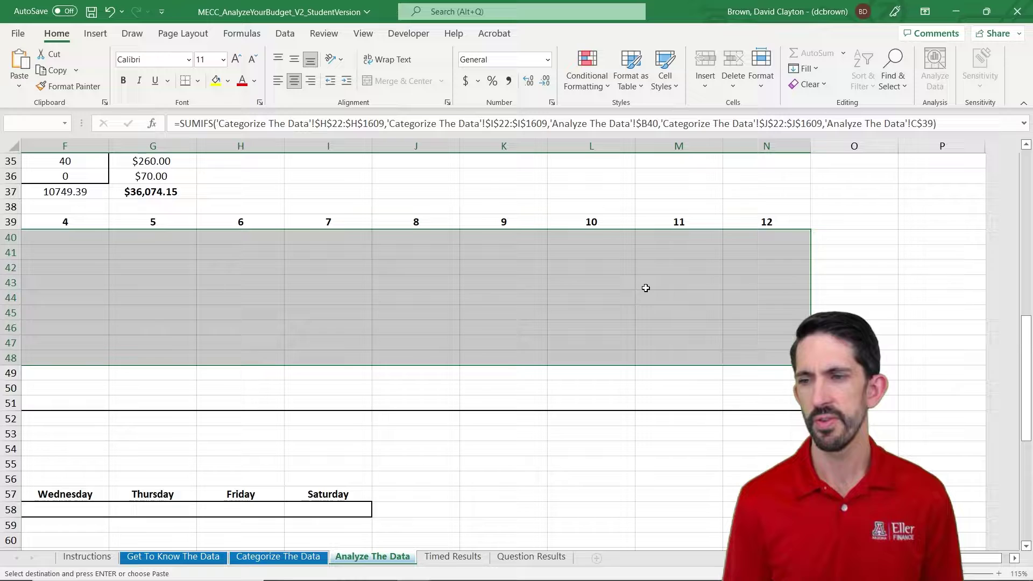
key("alt+e")
key("s")
key("f")
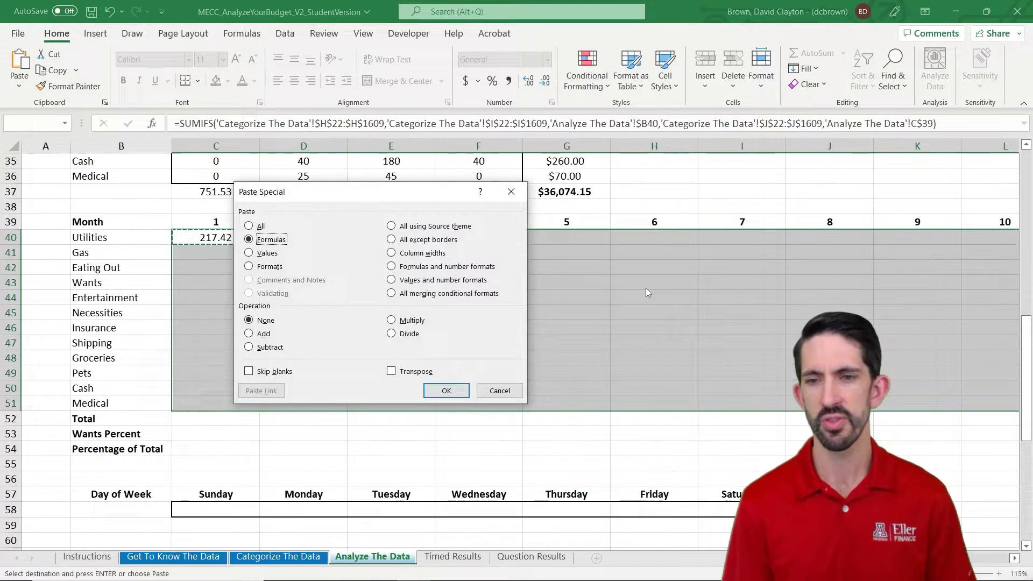
key("Return")
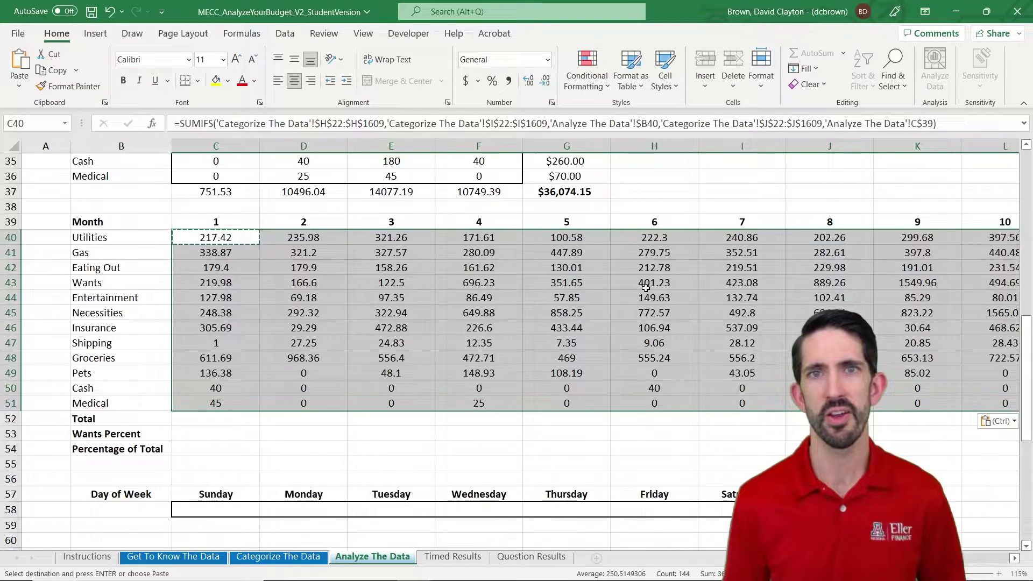
key("Down")
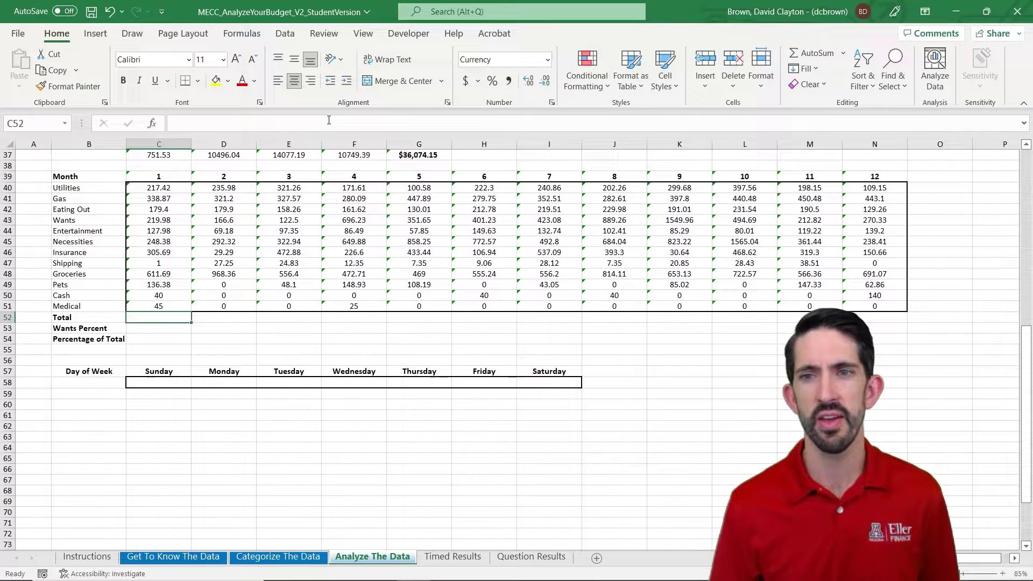
AutoSum month 1 in row 52 and copy the total across all twelve months.
left_click(422, 157)
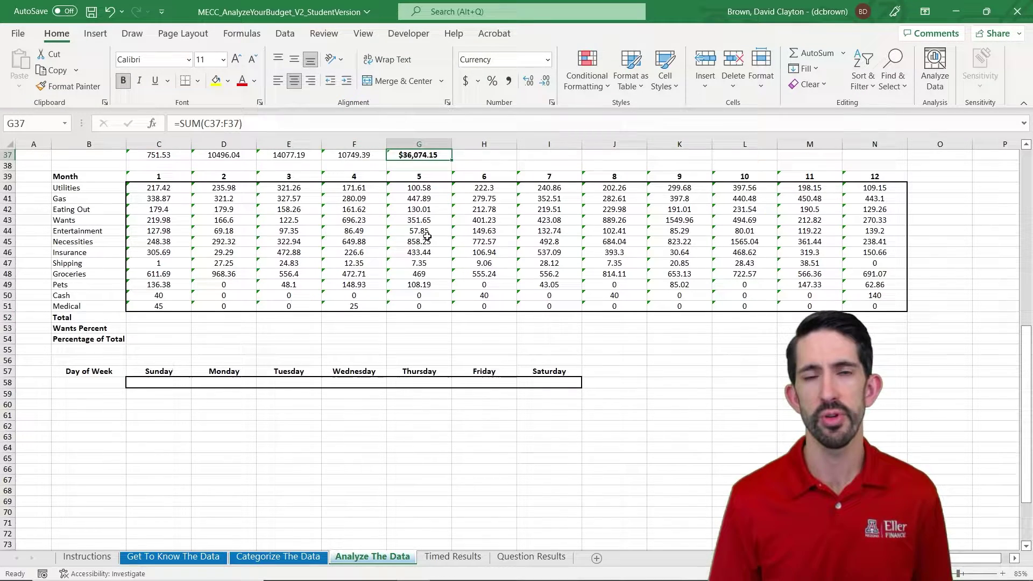
left_click(156, 319)
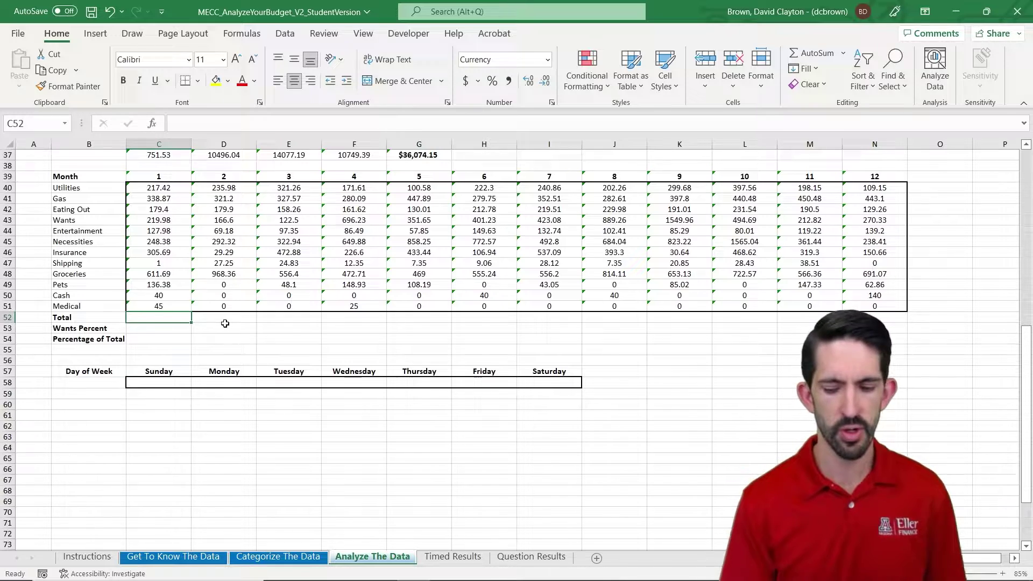
key("alt+equal")
key("ctrl+Return")
key("ctrl+c")
key("shift+Right")
key("shift+Right")
key("shift+Right")
key("shift+Right")
key("shift+Right")
key("shift+Right")
key("shift+Right")
key("shift+Right")
key("shift+Right")
key("shift+Right")
key("shift+Right")
key("shift+Right")
key("shift+Right")
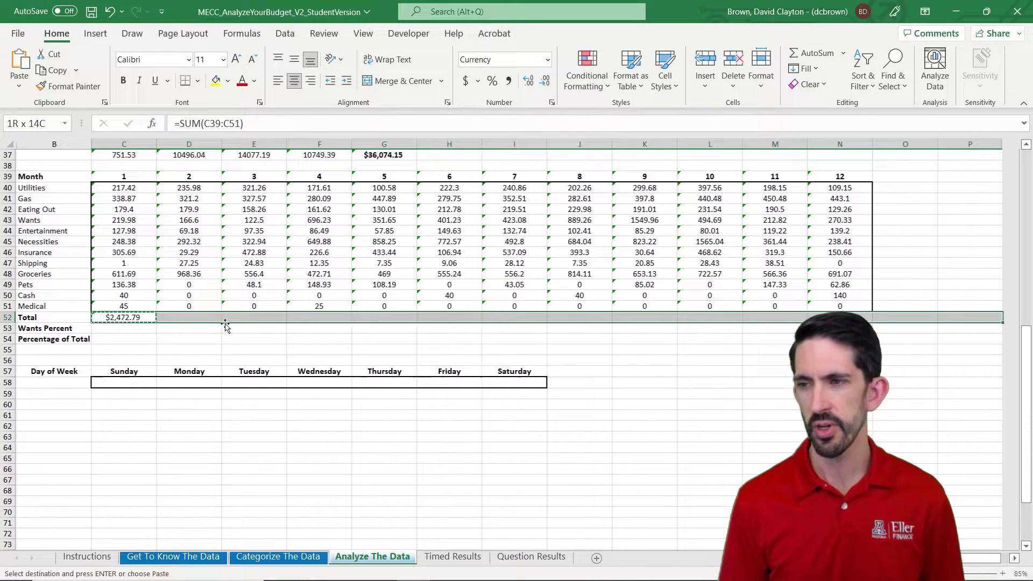
key("shift+Left")
key("shift+Left")
key("Return")
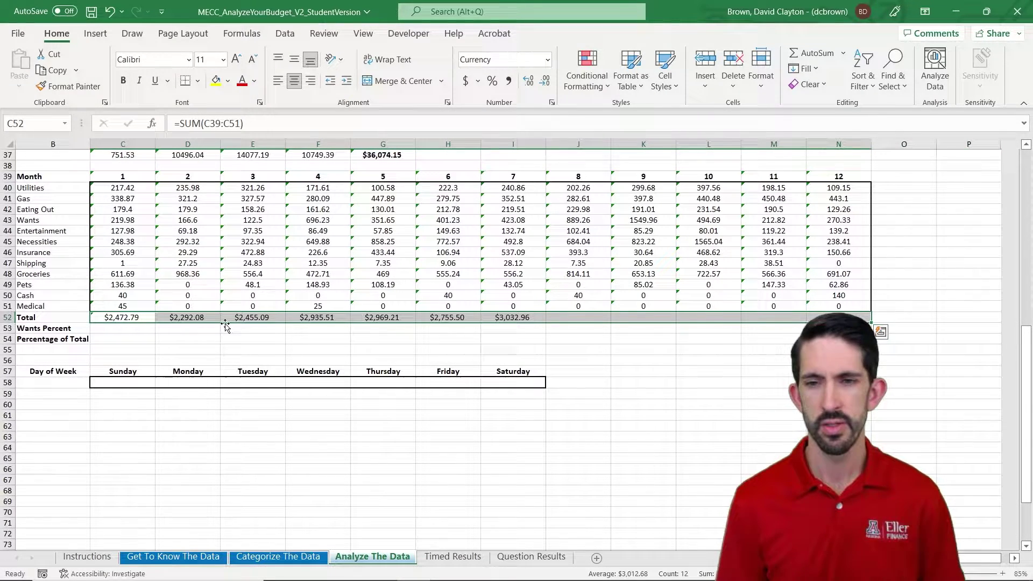
left_click(225, 323)
Sum each category's year in column O, filled from O40 down to O52 ($36,152.15).
key("ctrl+Right")
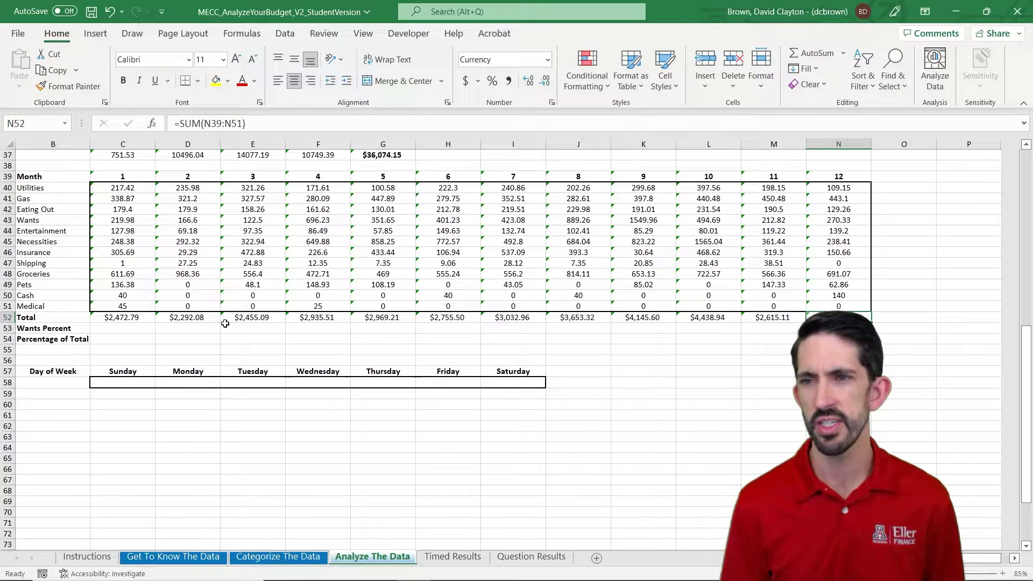
key("ctrl+Up")
key("Down")
key("Right")
key("alt+equal")
key("ctrl+Return")
scroll(329, 245, "up", 1)
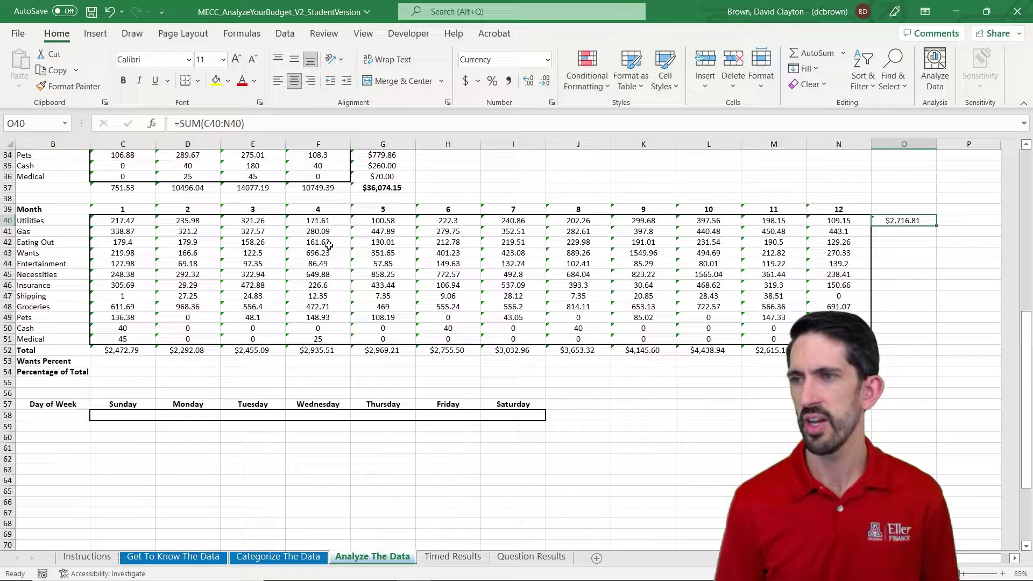
key("shift+Down")
key("shift+Down")
key("shift+Down")
key("shift+Down")
key("shift+Down")
key("shift+Down")
key("shift+Down")
key("shift+Down")
key("shift+Down")
key("shift+Down")
key("shift+Down")
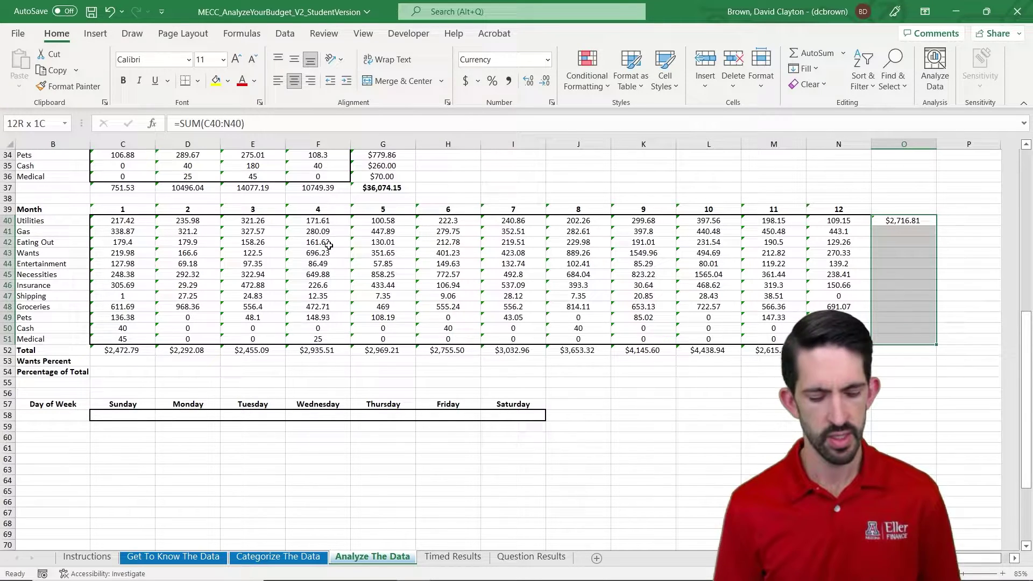
key("shift+Down")
key("ctrl+d")
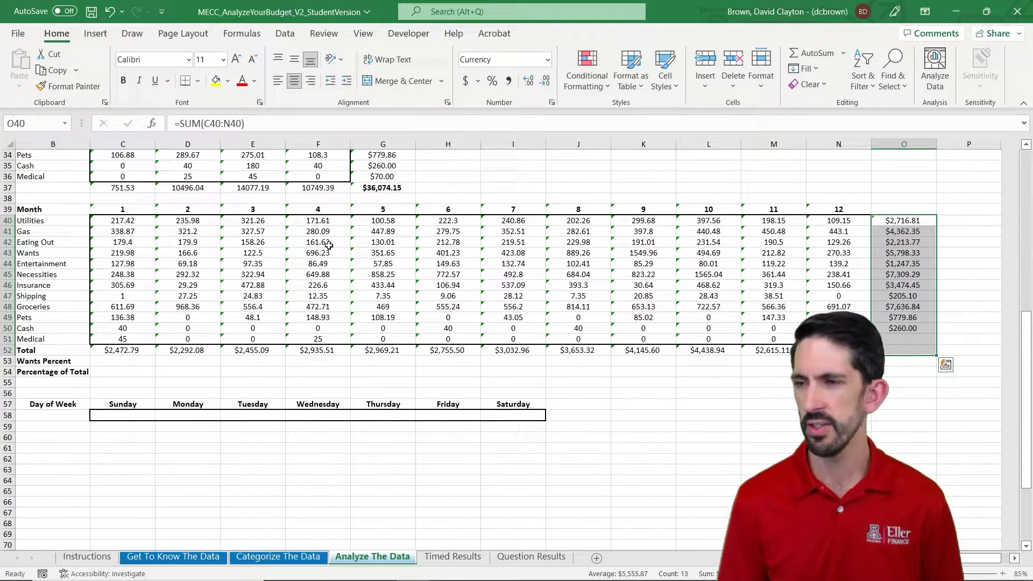
key("ctrl+Down")
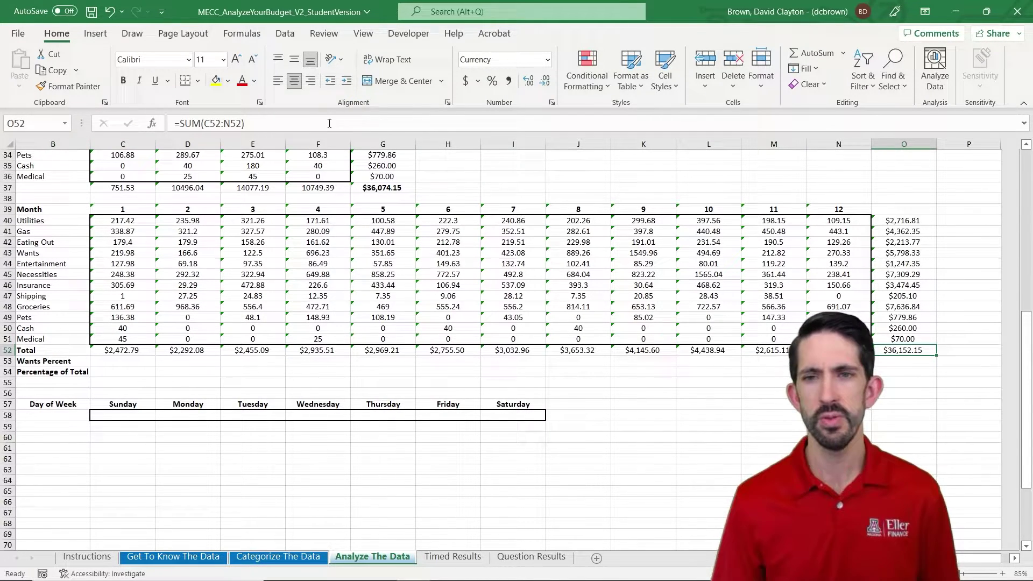
Change the month 1 total in C52 to =SUM(C40:C51) so it includes Medical.
left_click(381, 188)
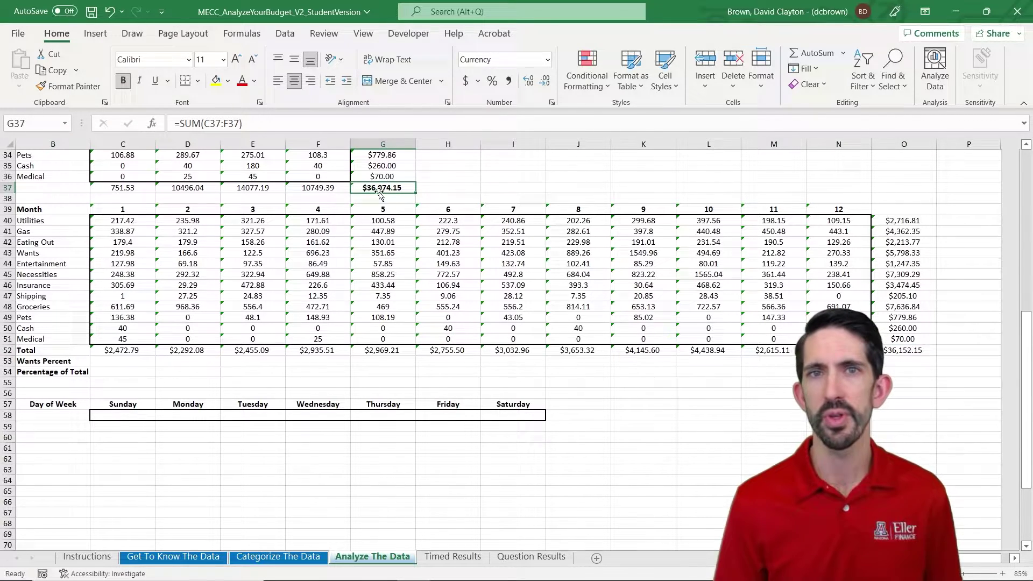
left_click(115, 349)
key("F2")
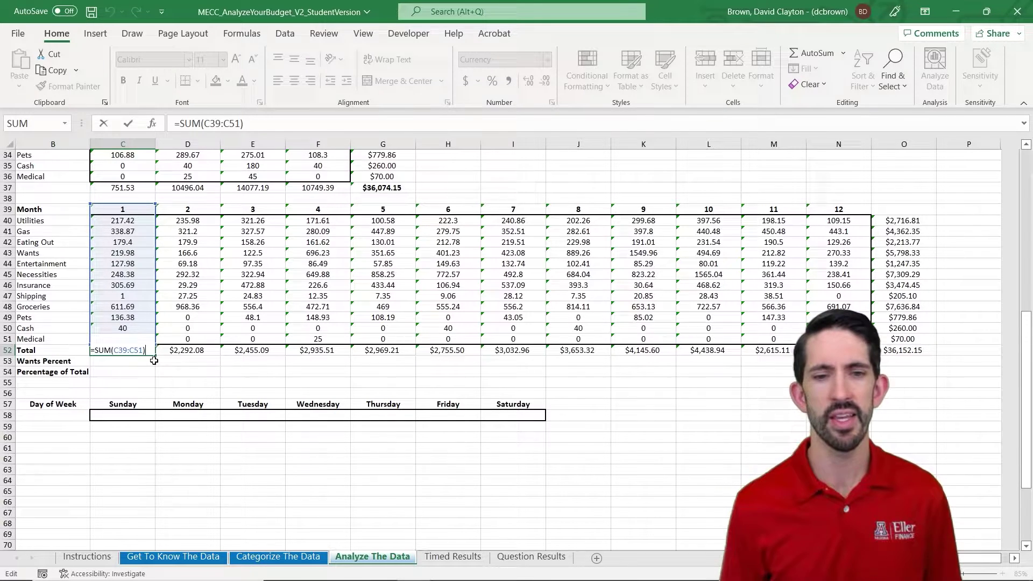
left_click(218, 124)
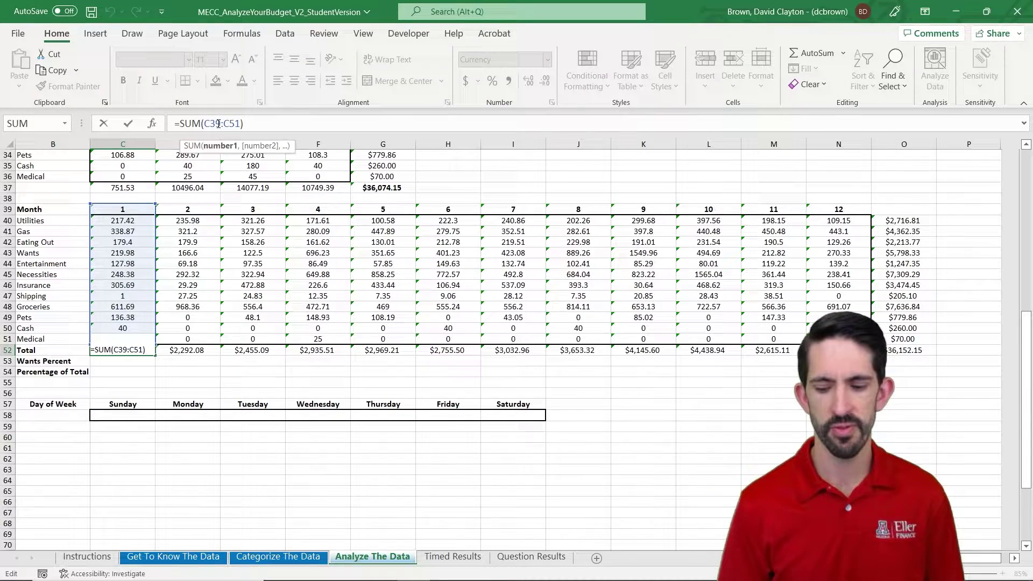
key("BackSpace")
key("Delete")
type("40")
key("ctrl+Return")
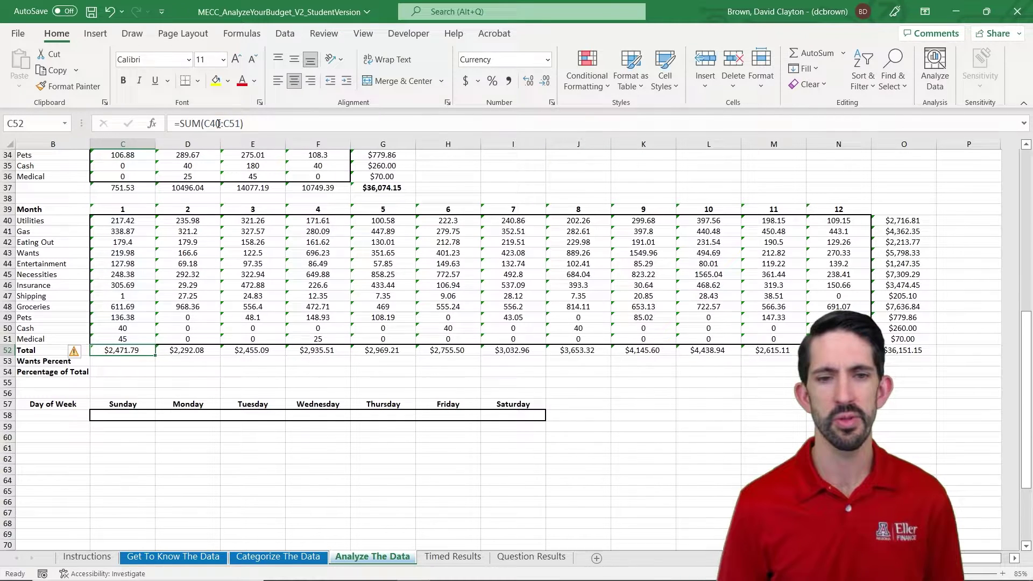
Copy the corrected total across D52:N52 and check the $36,074.15 grand total.
key("ctrl+c")
key("ctrl+shift+Right")
key("shift+Left")
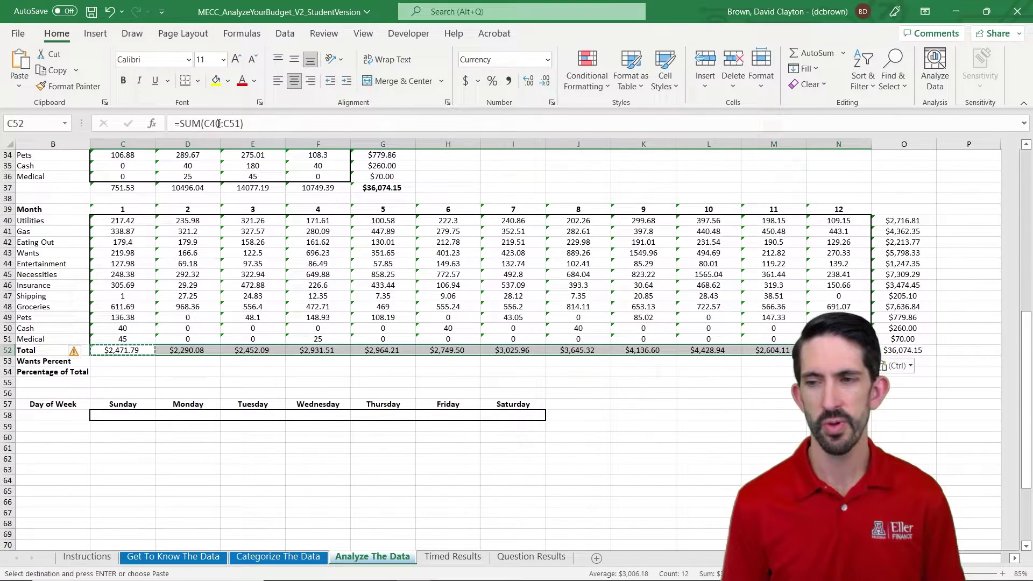
key("ctrl+v")
key("ctrl+Right")
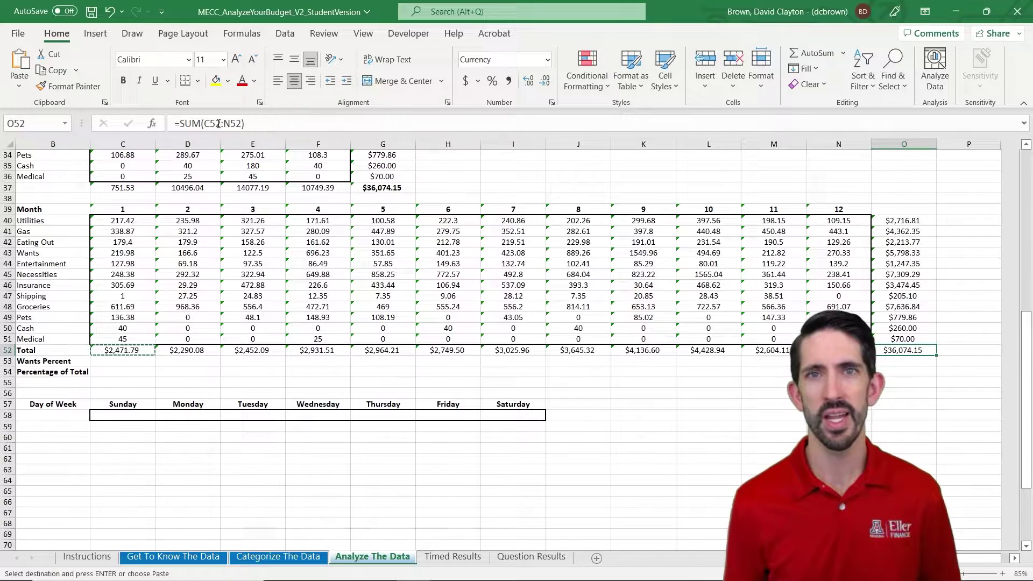
key("ctrl+Left")
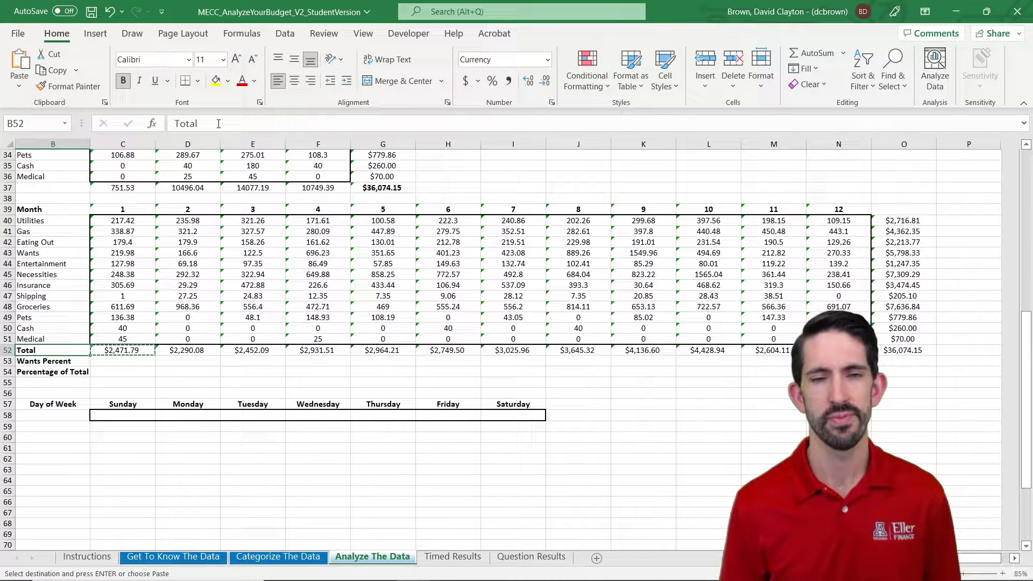
Enter =C43/C52 in C53 for month 1's Wants Percent (9%).
key("Down")
key("Left")
key("Right")
key("Right")
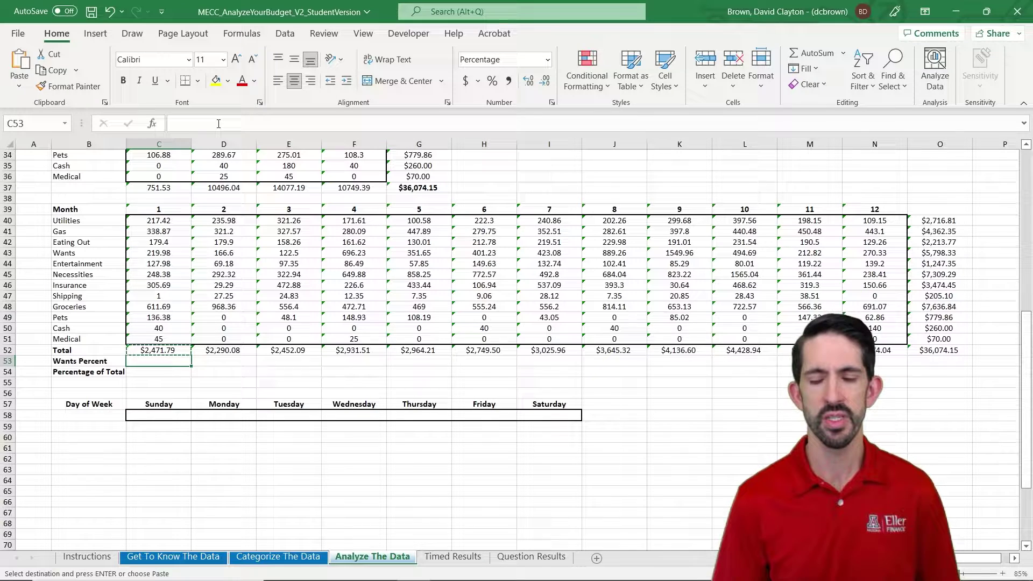
type("=")
key("Up")
key("Up")
key("Up")
key("Up")
key("Up")
key("Up")
key("Up")
key("Up")
key("Up")
key("Up")
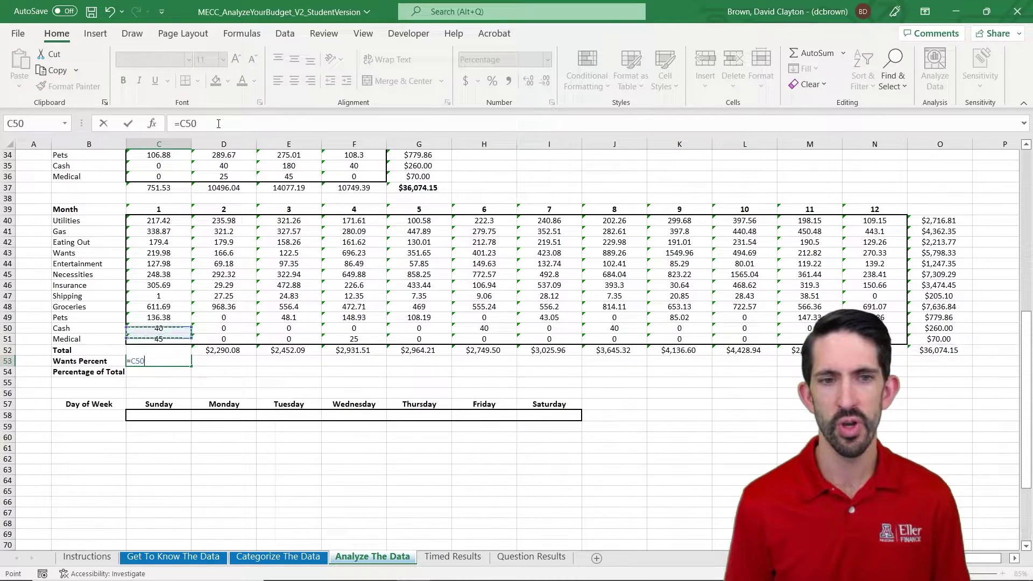
type("/")
key("Up")
key("ctrl+Return")
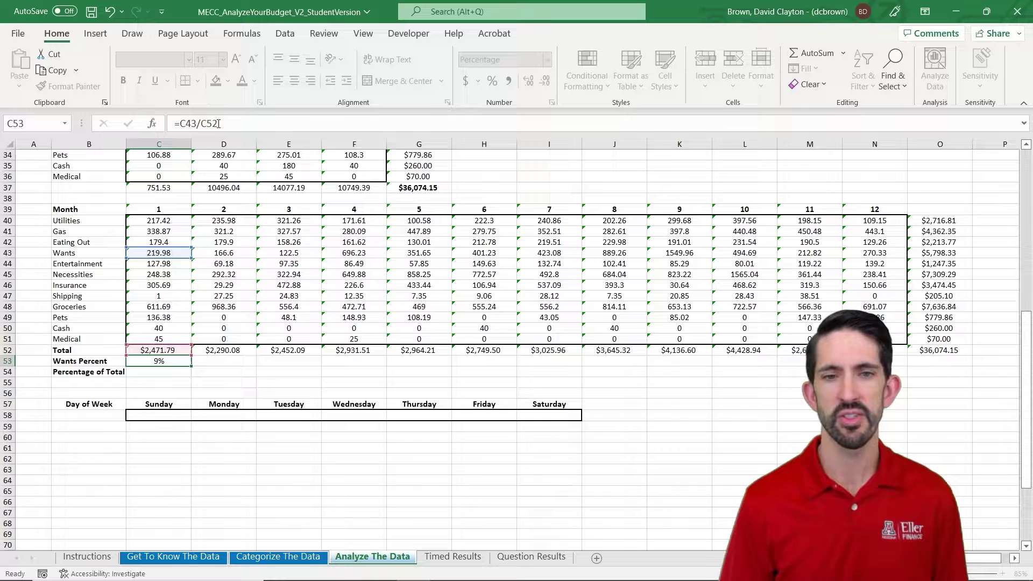
Enter =C52/$O$52 in C54 for month 1's Percentage of Total (6.85%).
key("Down")
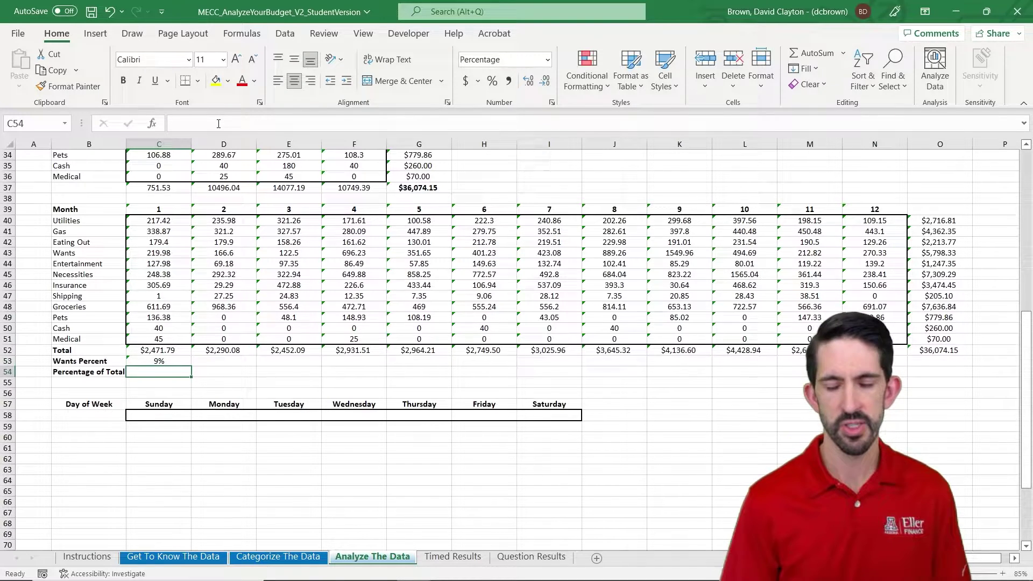
type("=")
key("Up")
key("Up")
type("/")
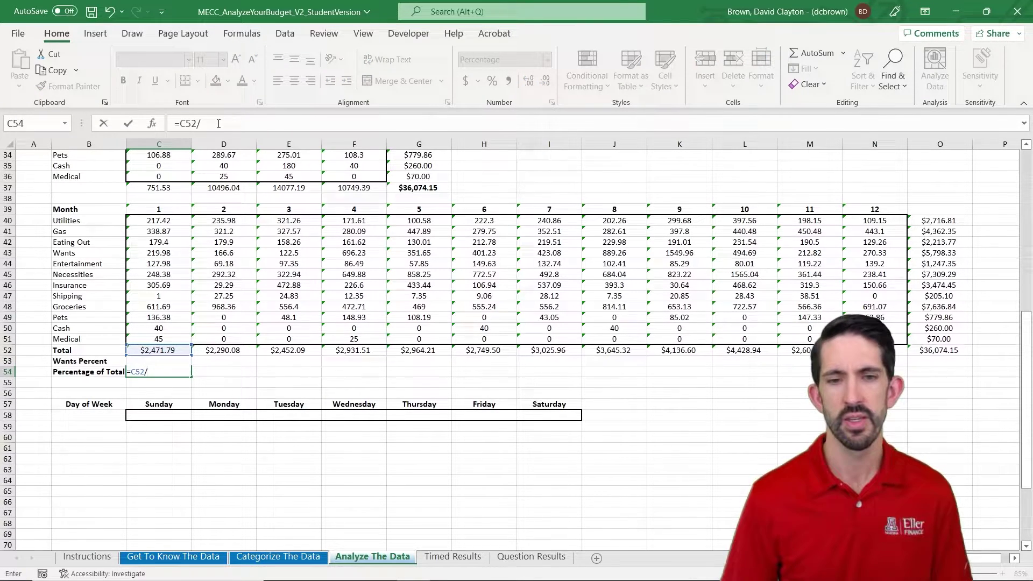
key("Up")
key("Up")
key("ctrl+Right")
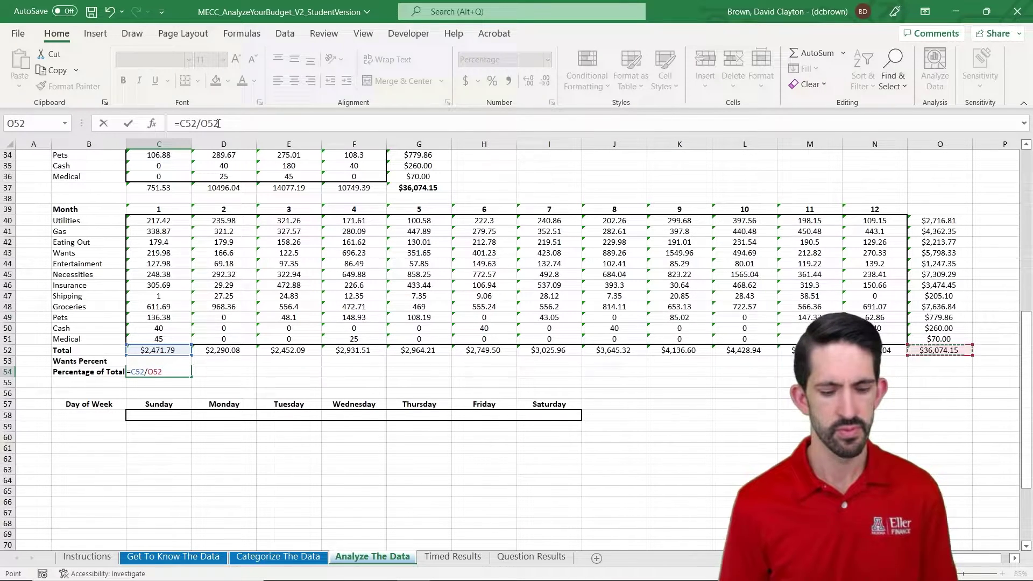
key("Return")
Copy both percentage formulas across every month through column O.
key("Up")
key("Up")
key("shift+Down")
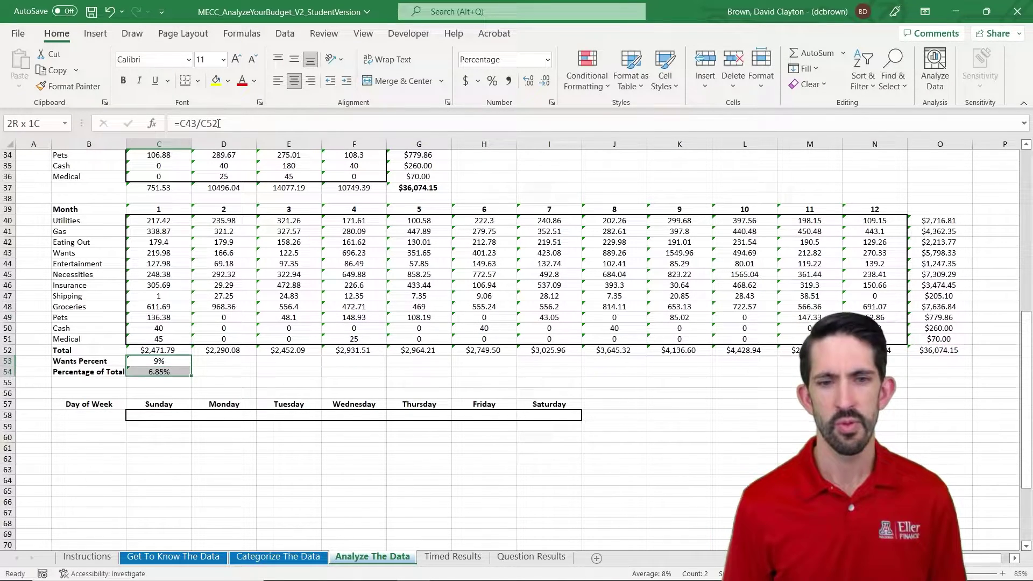
key("ctrl+c")
key("shift+Right")
key("shift+Right")
key("shift+Right")
key("shift+Right")
key("shift+Right")
key("shift+Right")
key("shift+Right")
key("shift+Right")
key("shift+Right")
key("shift+Right")
key("shift+Right")
key("shift+Right")
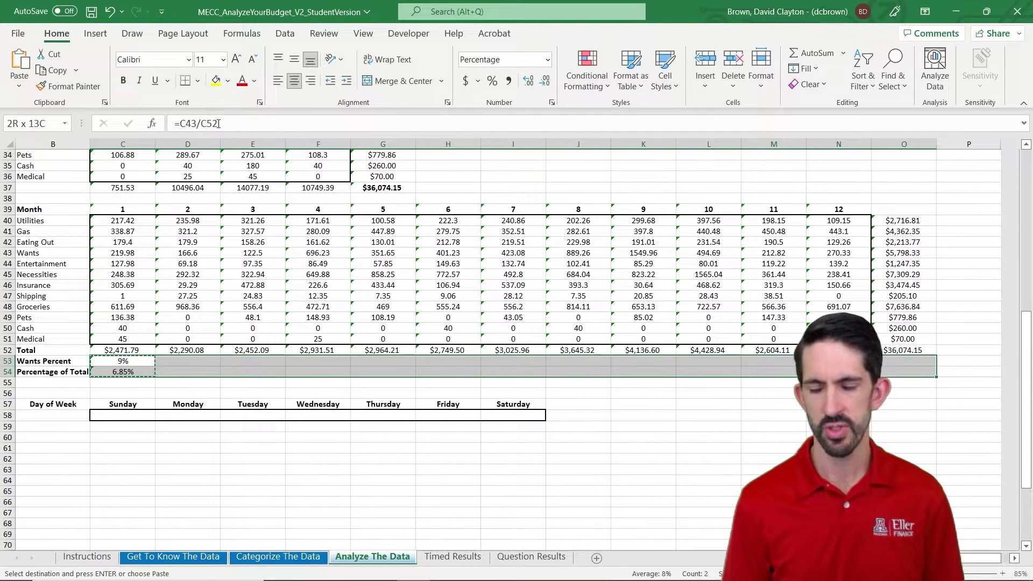
key("Return")
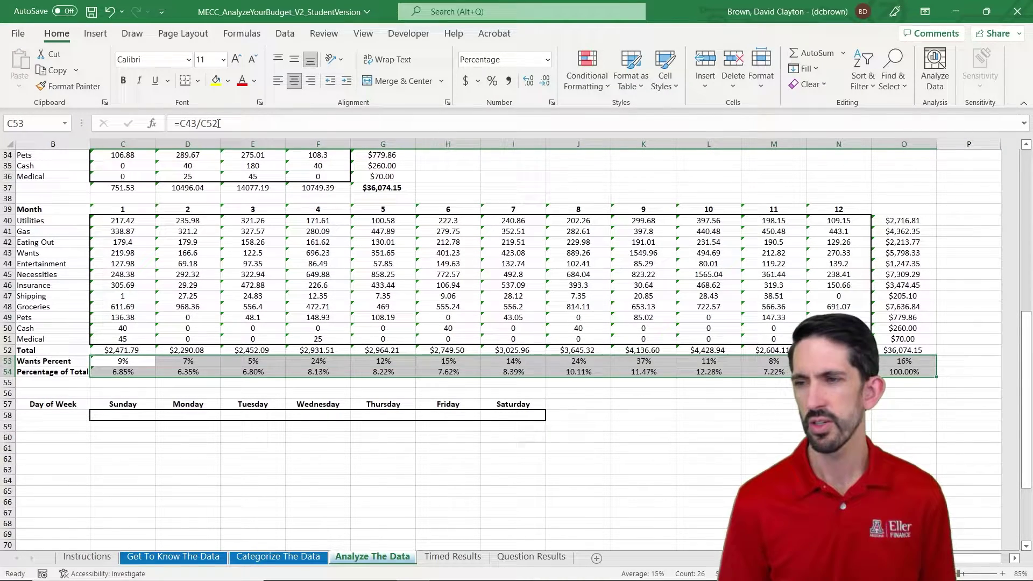
key("Left")
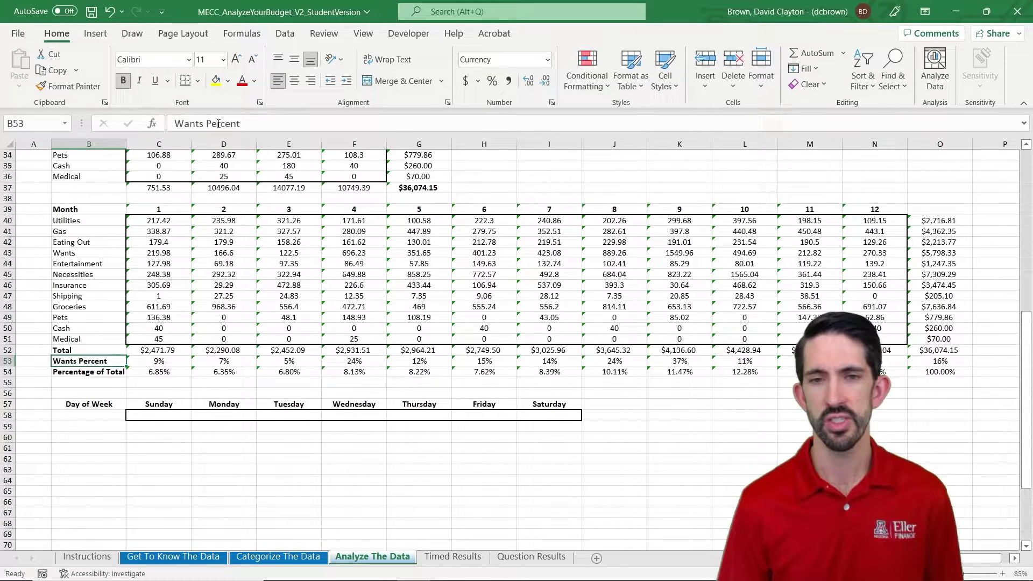
scroll(376, 322, "up", 11)
Answer question 26 in G13 with =N52, the December total of $2,374.04.
left_click(428, 288)
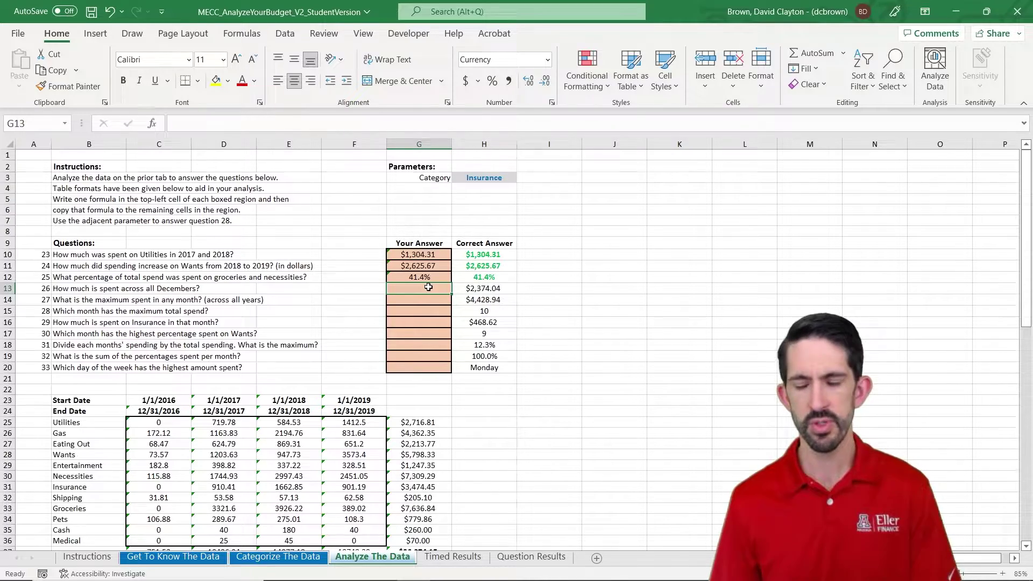
type("=")
left_click(675, 424)
key("Down")
key("Down")
key("Down")
key("Down")
key("Down")
key("Down")
key("Down")
key("Down")
key("Down")
key("Down")
key("Down")
key("Down")
key("Down")
key("Down")
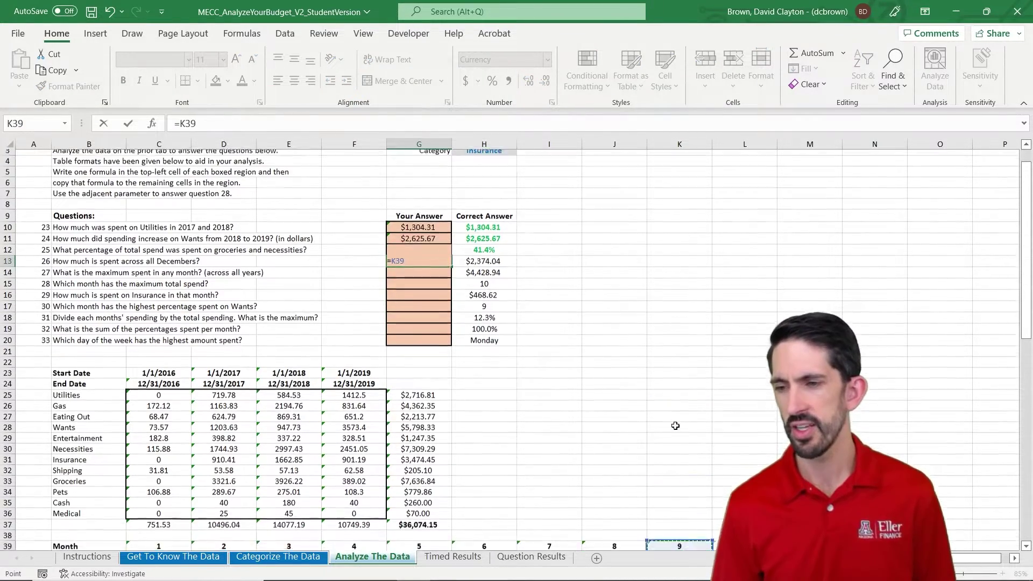
key("Down")
key("Down")
key("Down")
key("Down")
key("Down")
key("Down")
key("Down")
key("Down")
key("Down")
key("Down")
key("Down")
key("Down")
key("Down")
key("Down")
key("Down")
key("Down")
key("Right")
key("Right")
key("Right")
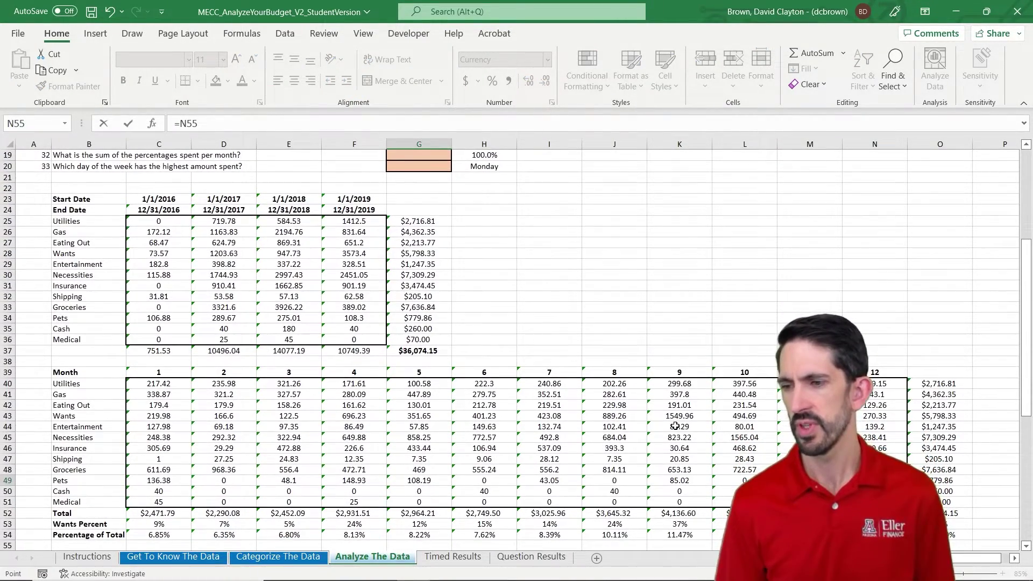
key("Up")
key("Up")
key("Return")
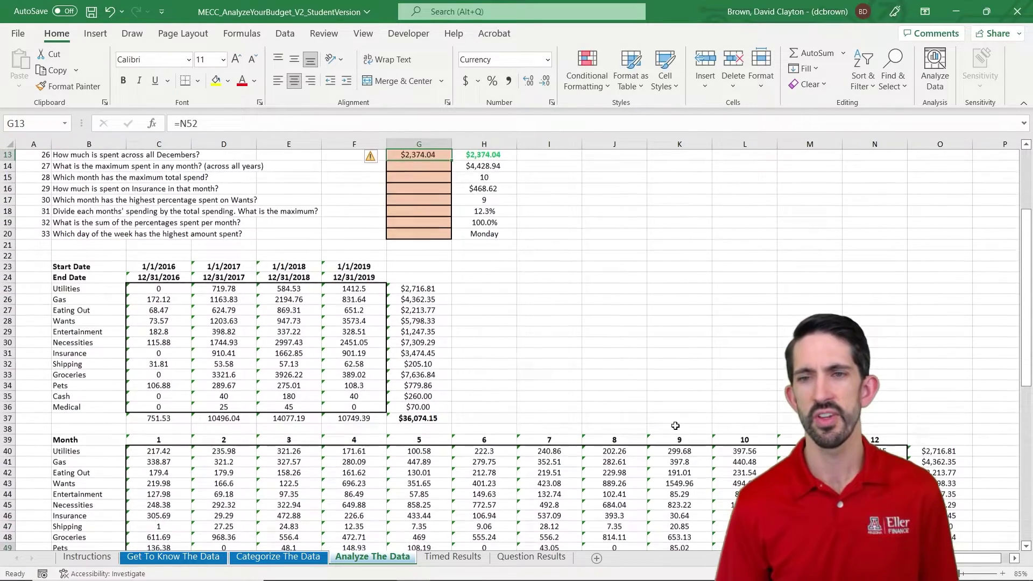
key("Up")
key("Up")
Answer question 27 in G14 with =MAX(C52:N52), giving $4,428.94.
key("Down")
key("Down")
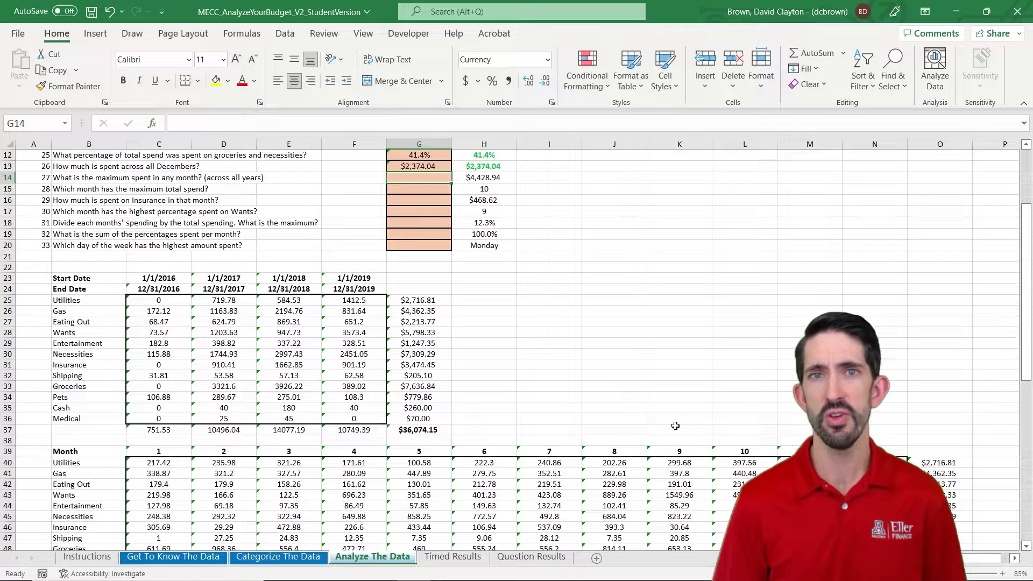
type("=max(")
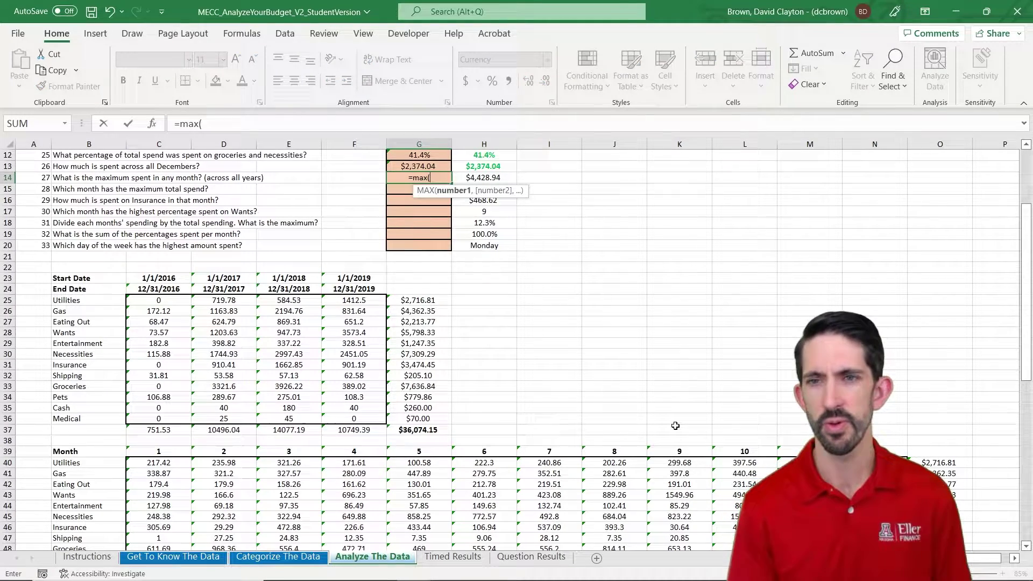
left_click(679, 451)
key("Down")
key("Down")
key("Down")
key("Down")
key("Down")
key("Down")
key("Down")
key("Down")
key("Down")
key("Down")
key("Down")
key("Down")
key("Down")
key("Down")
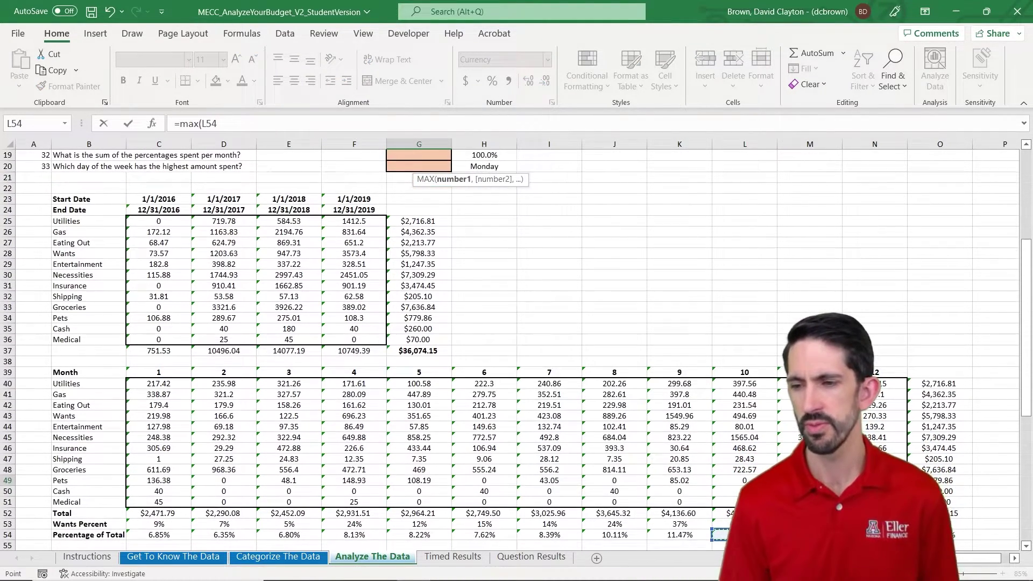
key("Up")
key("ctrl+Left")
key("Right")
key("shift+Right")
key("shift+Right")
key("shift+Right")
key("shift+Right")
key("shift+Right")
key("shift+Right")
key("shift+Right")
key("shift+Right")
key("shift+Right")
key("shift+Right")
key("shift+Right")
key("shift+Right")
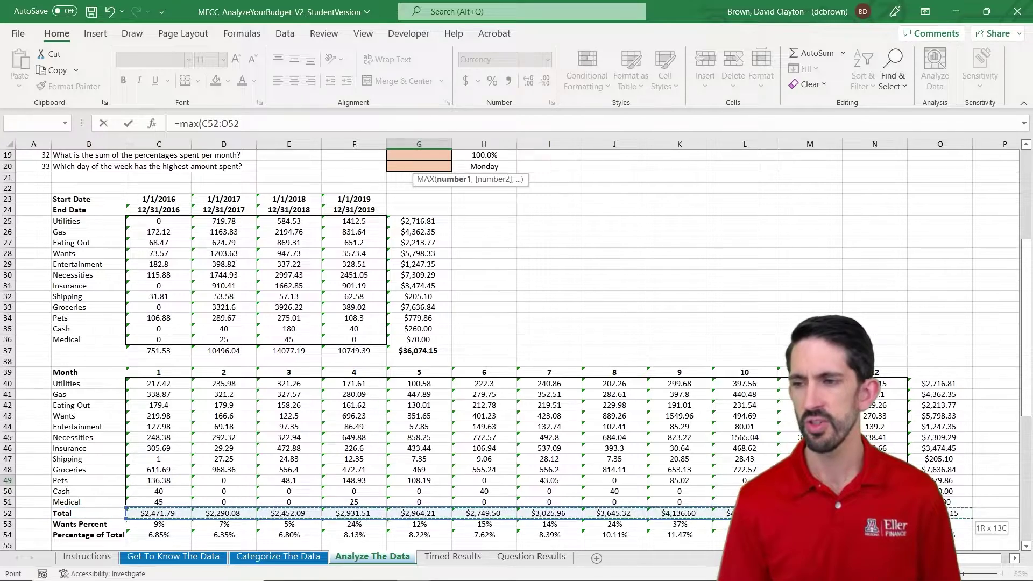
key("shift+Left")
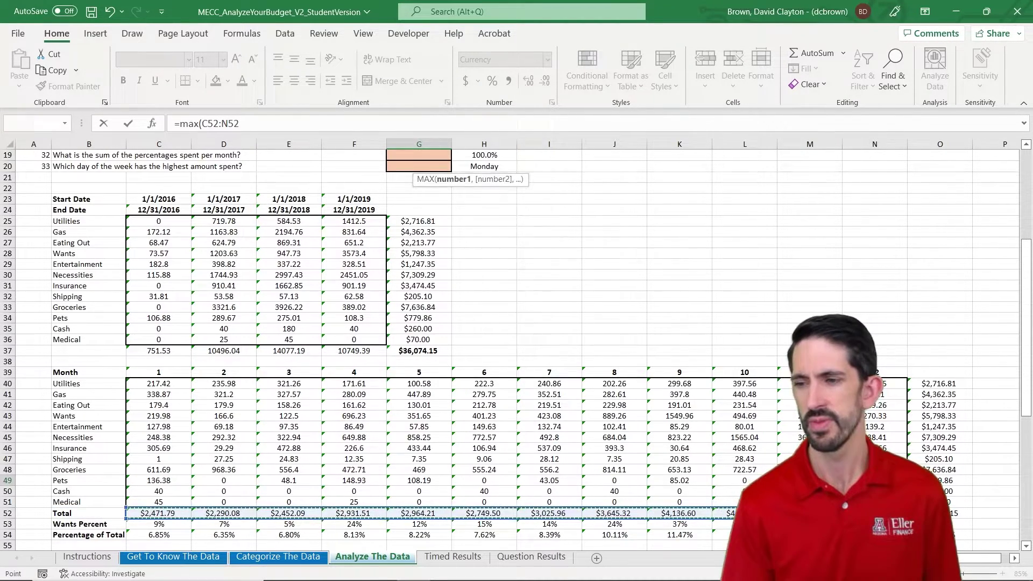
key("ctrl+Return")
scroll(516, 333, "up", 1)
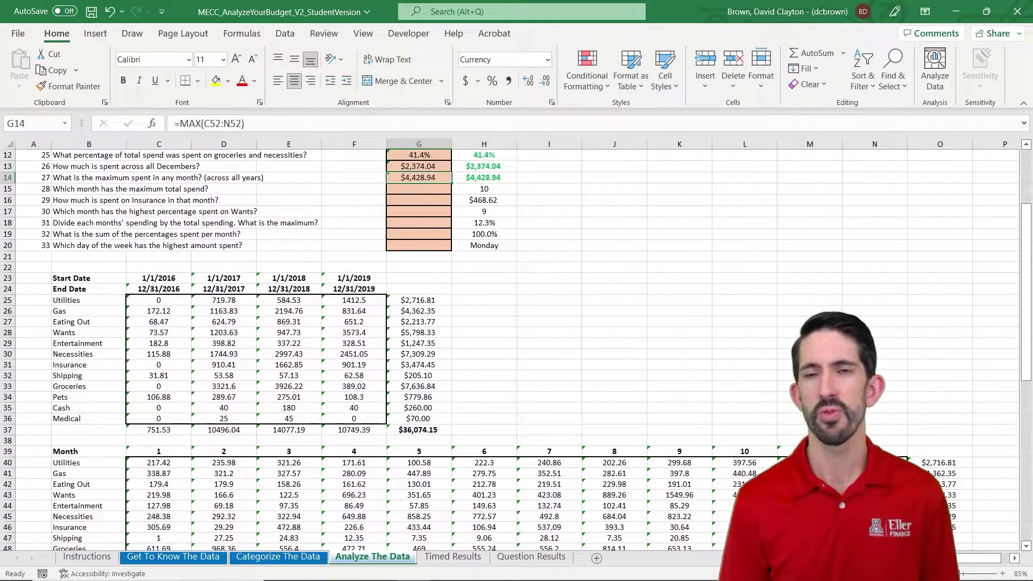
Enter =XLOOKUP(G14,C52:N52,C39#) in G15 to return month 10.
left_click(419, 189)
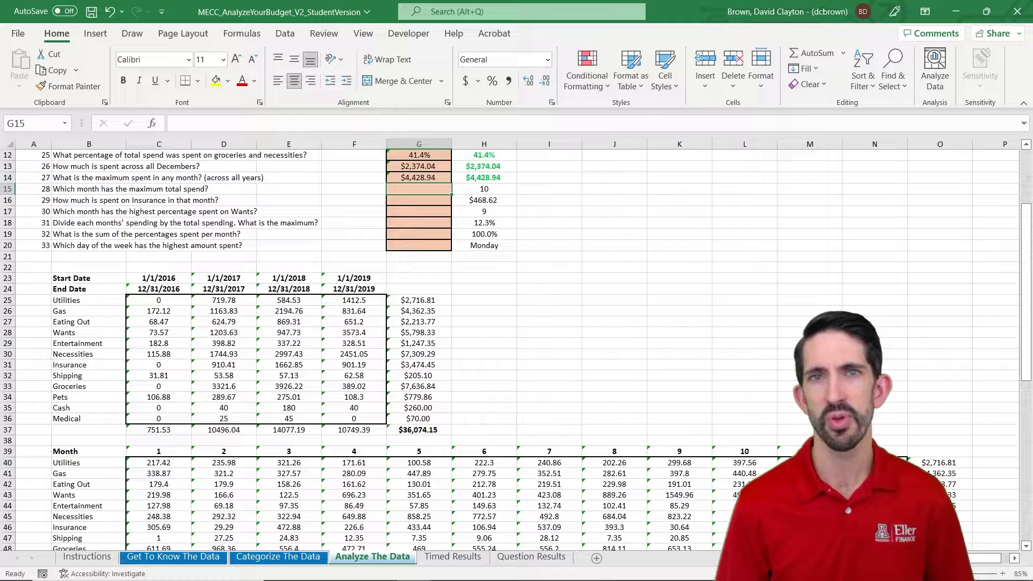
type("=x")
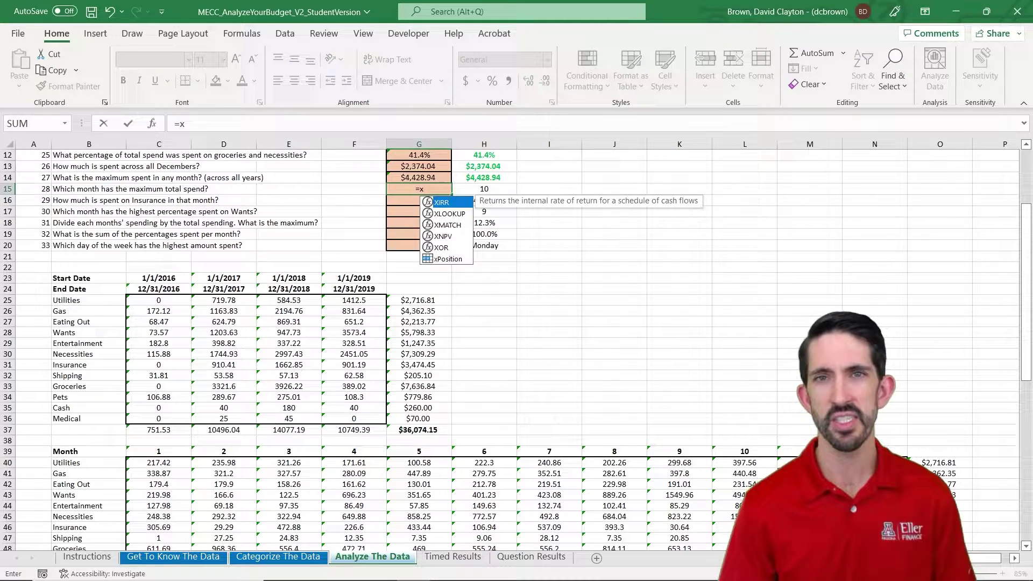
type("lookup(")
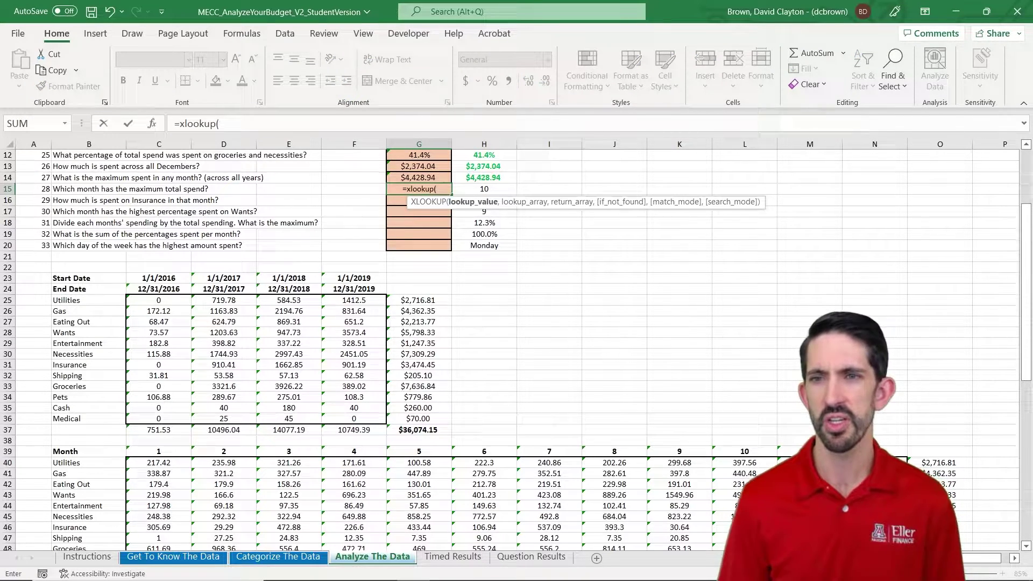
key("Up")
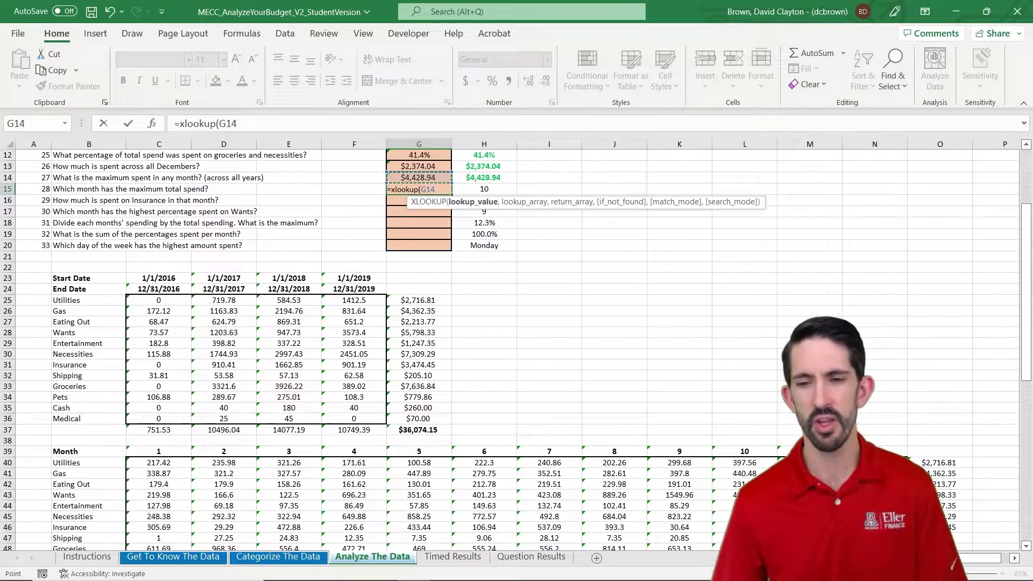
type(",")
left_click(488, 505)
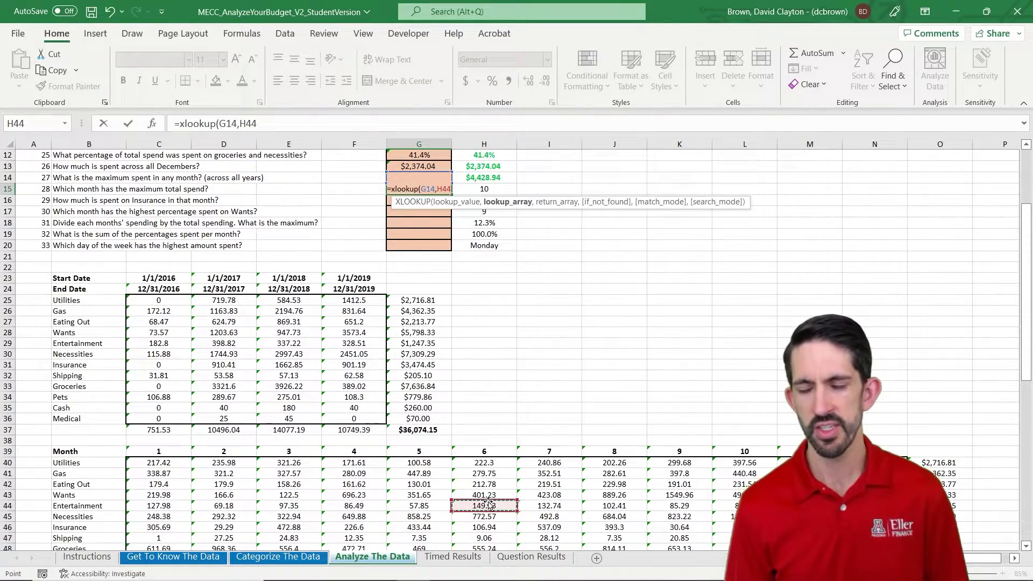
key("ctrl+Down")
key("Up")
key("Up")
key("Left")
key("Left")
key("Left")
key("Left")
key("Left")
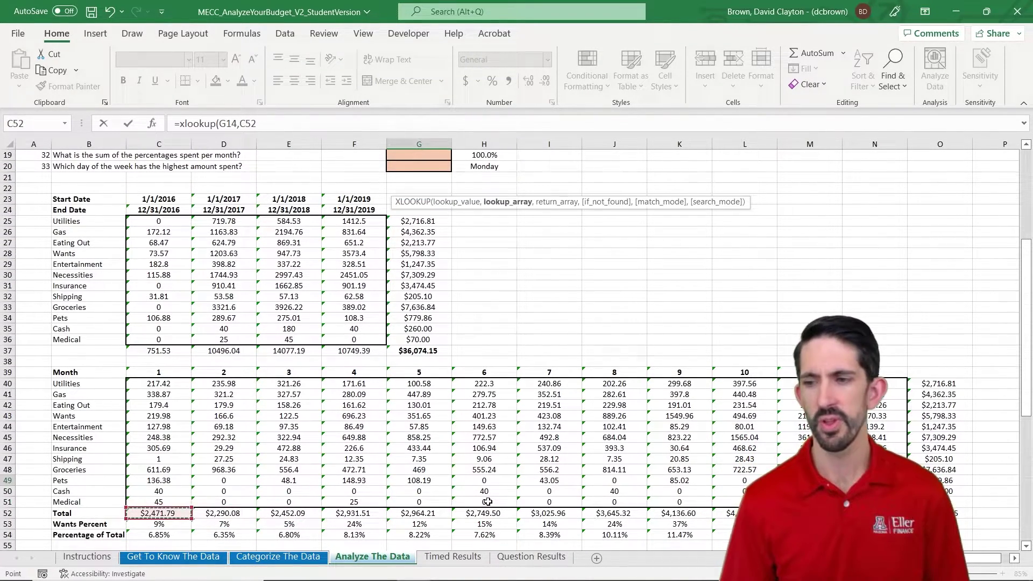
key("ctrl+shift+Right")
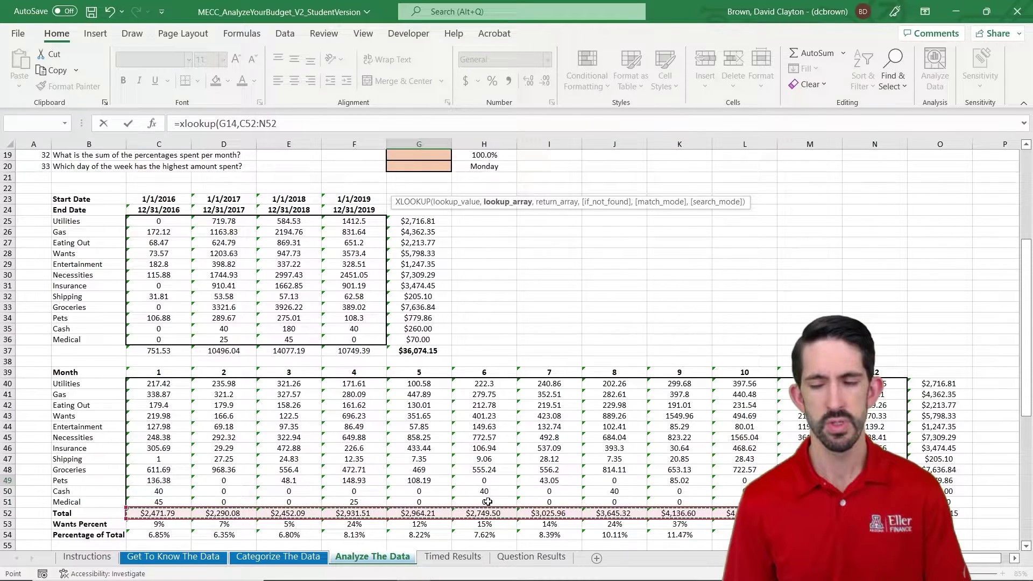
type(",")
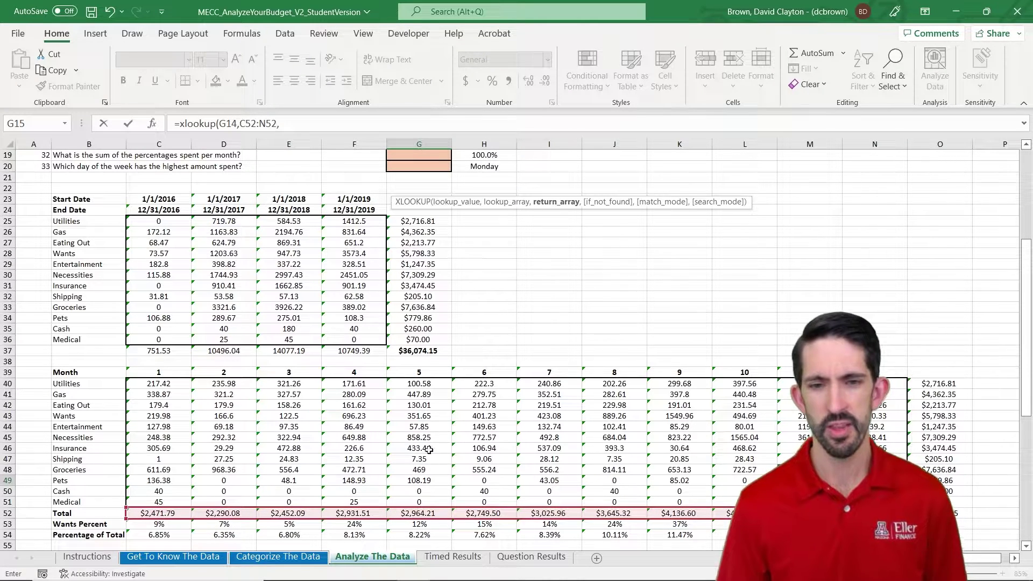
left_click(162, 371)
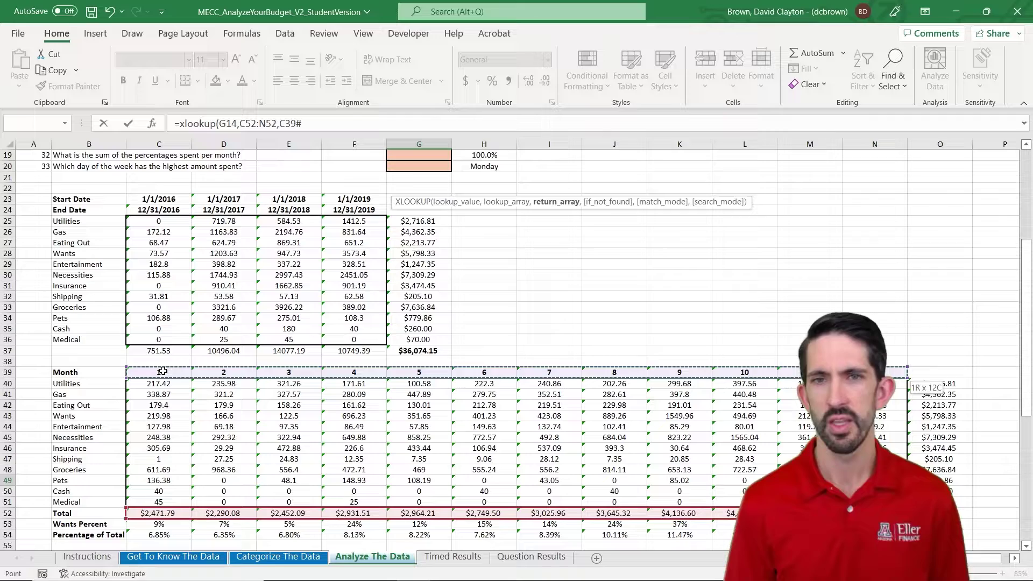
type(")")
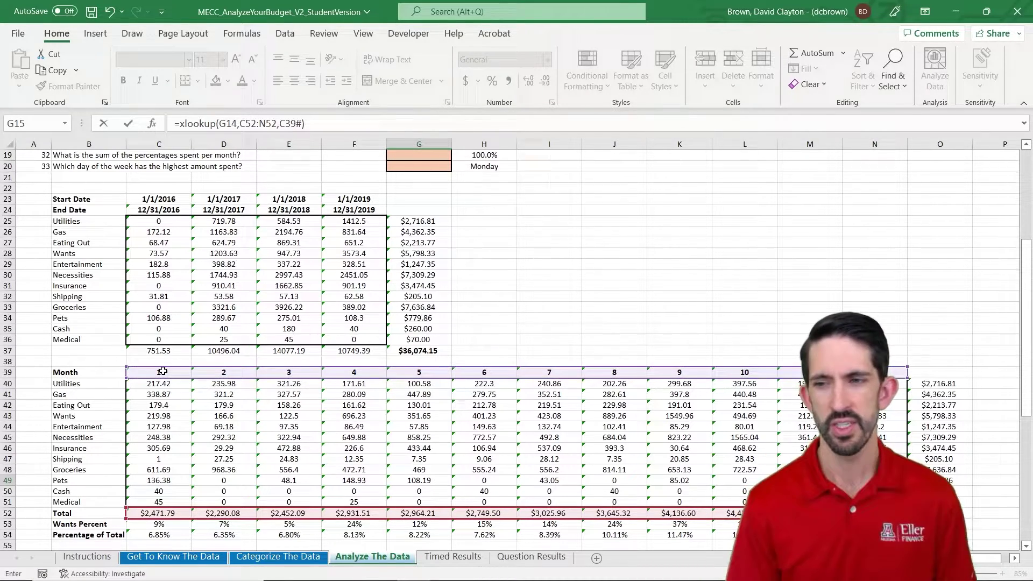
key("ctrl+Return")
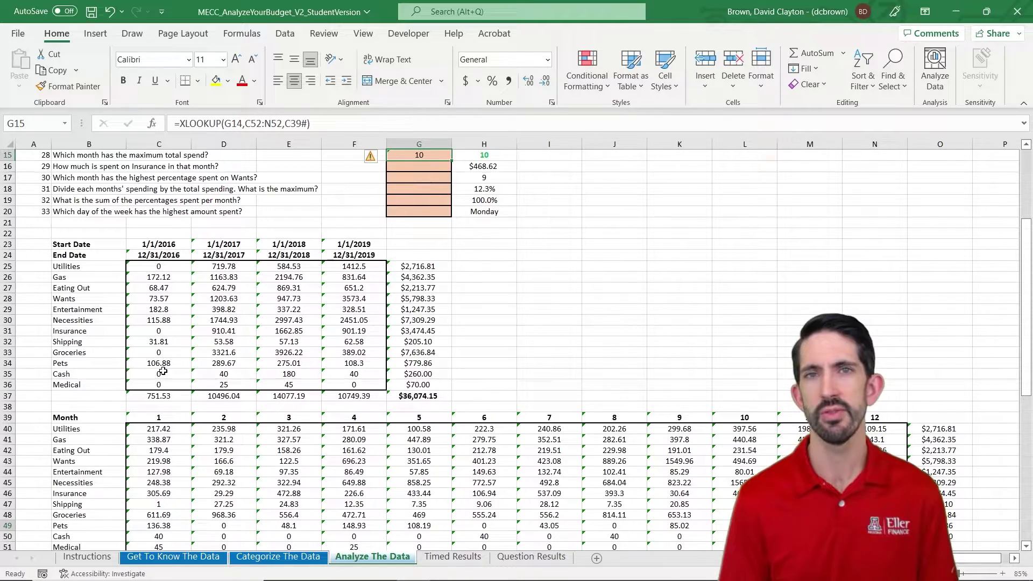
Inspect the Insurance category parameter in H3, then return to G16.
key("Down")
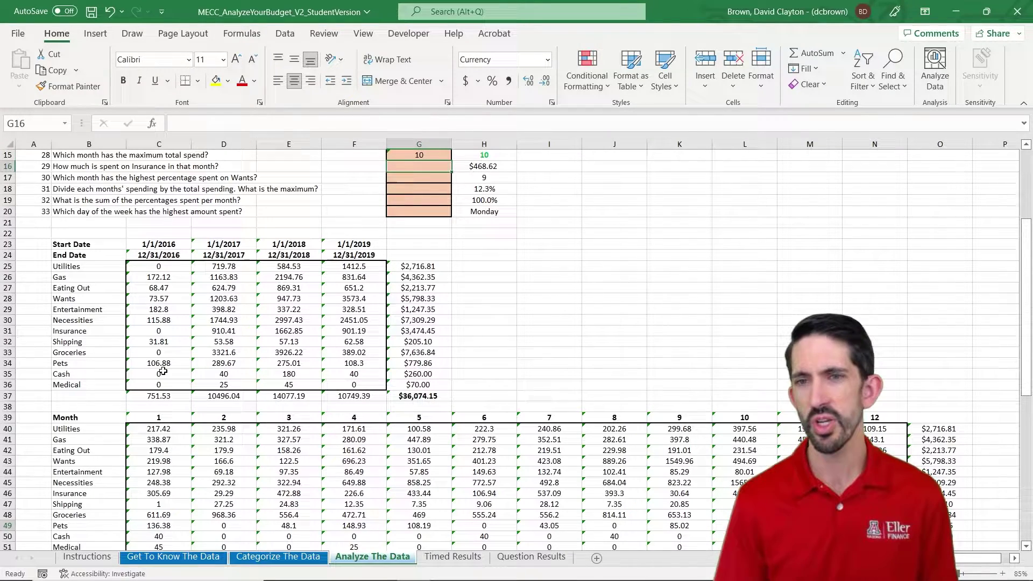
scroll(163, 371, "up", 5)
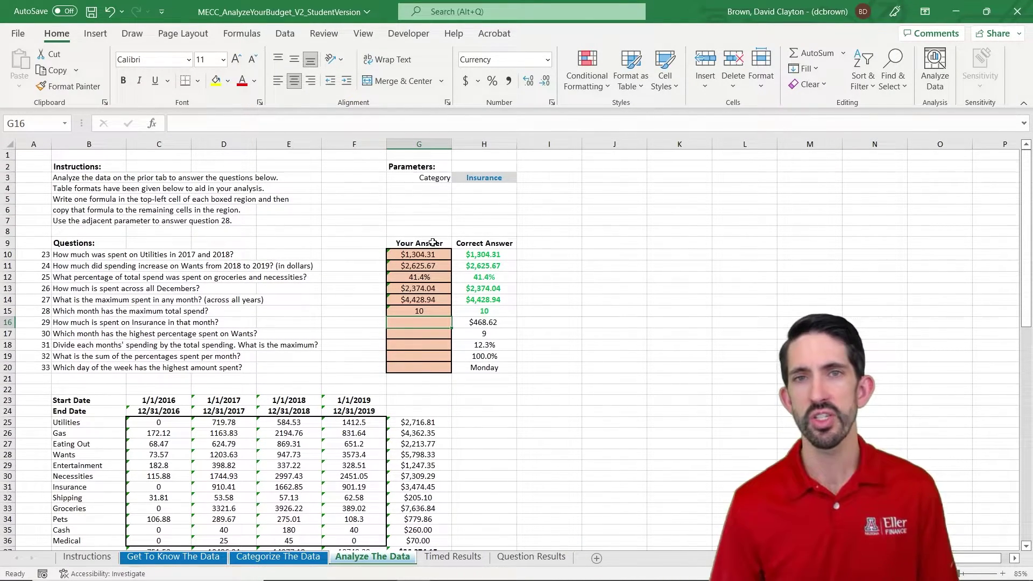
left_click(489, 176)
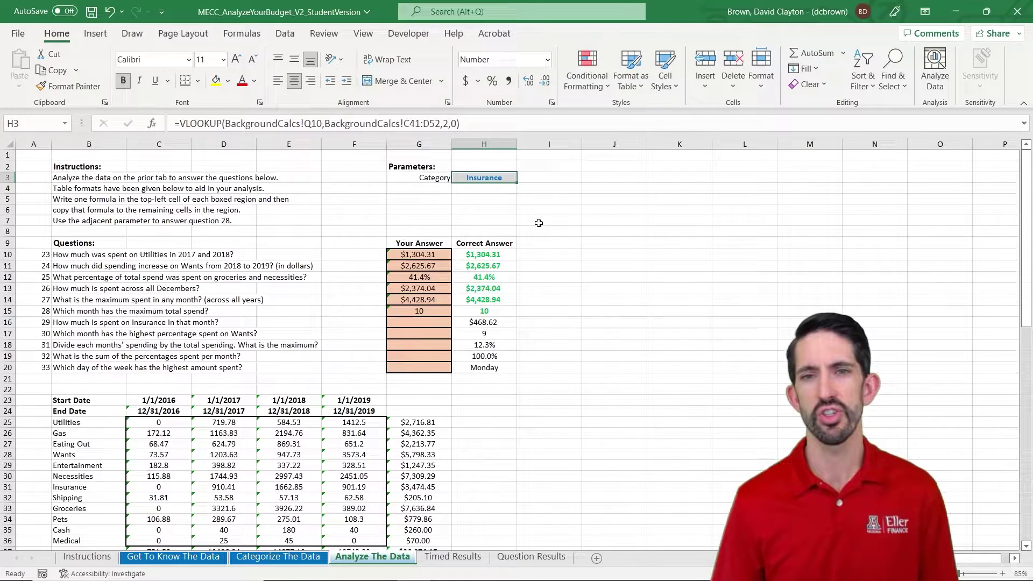
left_click(438, 323)
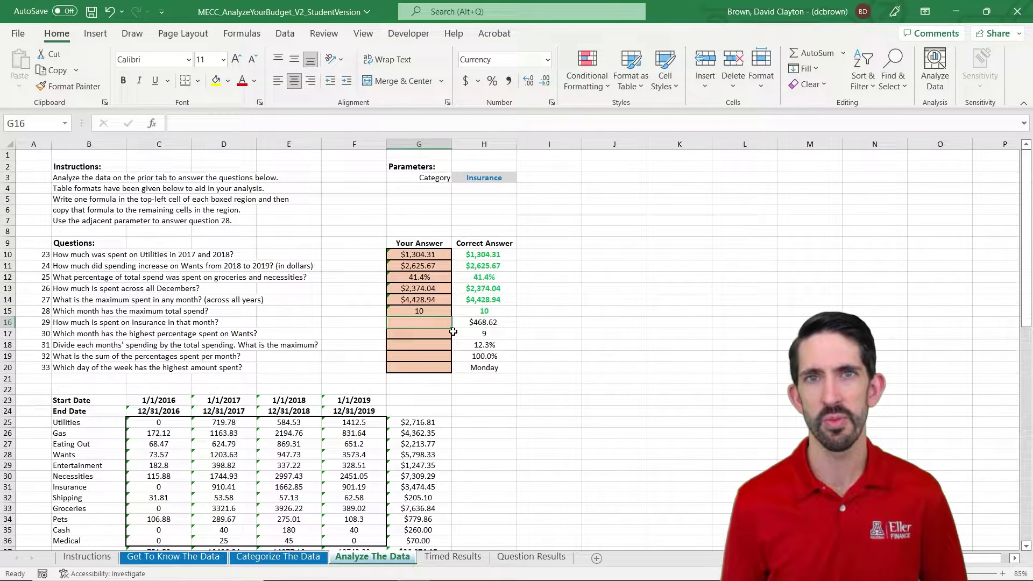
Start G16's INDEX formula with the absolute spending range $C$40:$N$51.
type("=index")
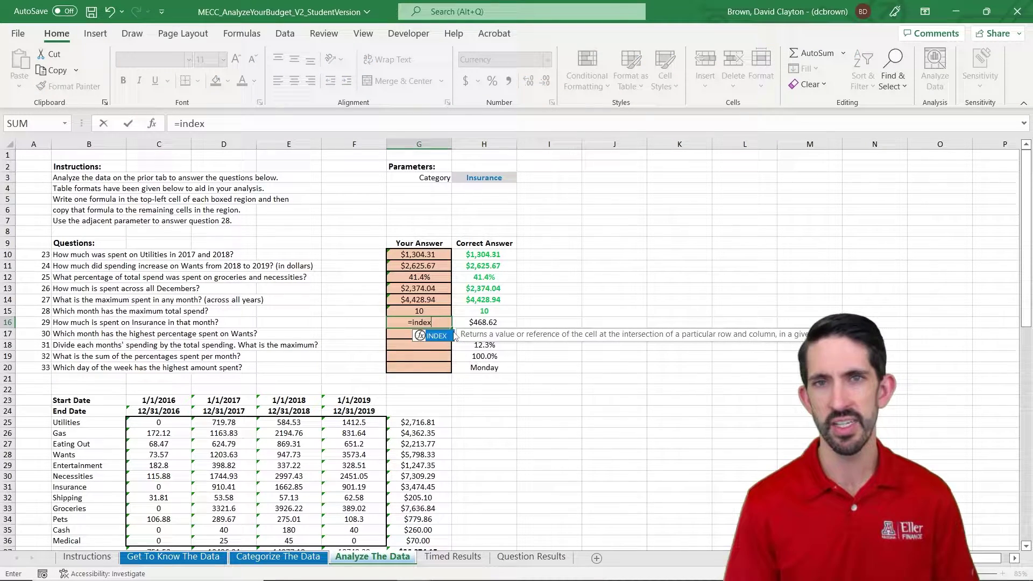
type("(")
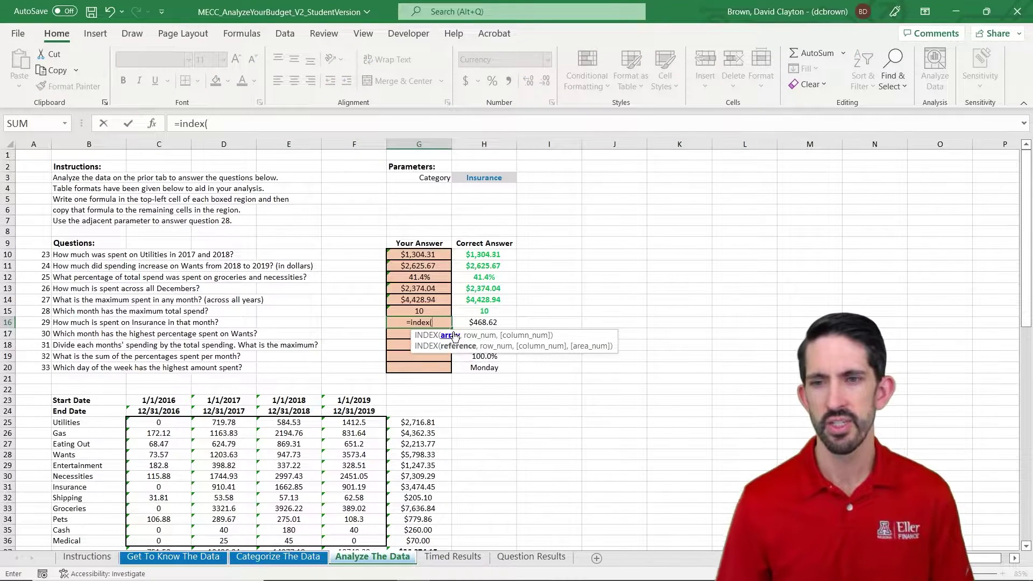
left_click(328, 477)
key("Down")
key("Down")
key("Down")
key("Down")
key("Down")
key("Down")
key("Left")
key("Left")
key("Left")
key("Down")
key("Down")
key("Down")
key("Down")
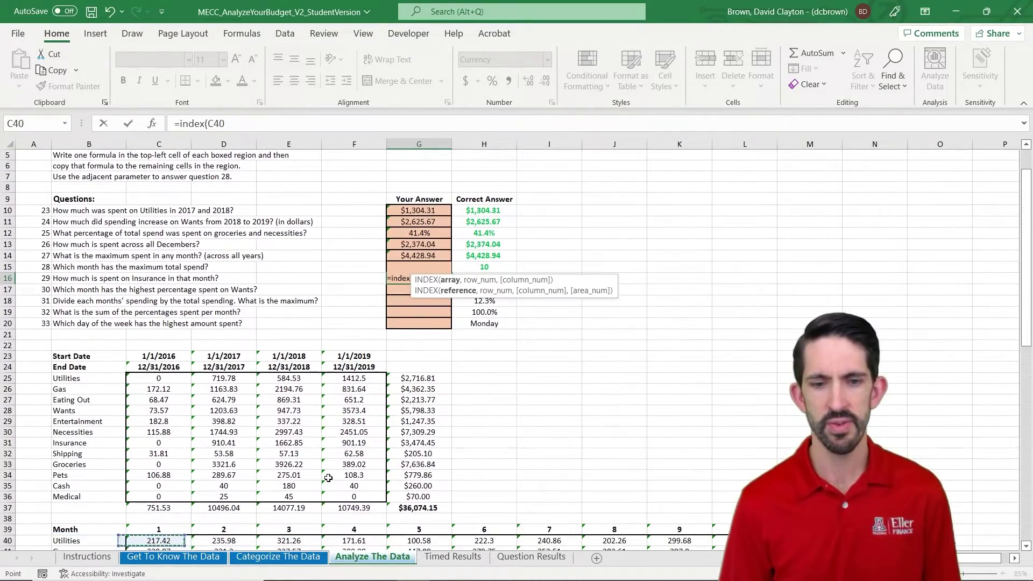
key("shift+Right")
key("shift+Right")
key("shift+Right")
key("shift+Right")
key("shift+Right")
key("shift+Right")
key("shift+Right")
key("shift+Right")
key("shift+Right")
key("shift+Right")
key("shift+Right")
key("shift+Down")
key("shift+Down")
key("shift+Down")
key("shift+Down")
key("shift+Down")
key("shift+Down")
key("shift+Down")
key("shift+Down")
key("shift+Down")
key("shift+Down")
key("shift+Down")
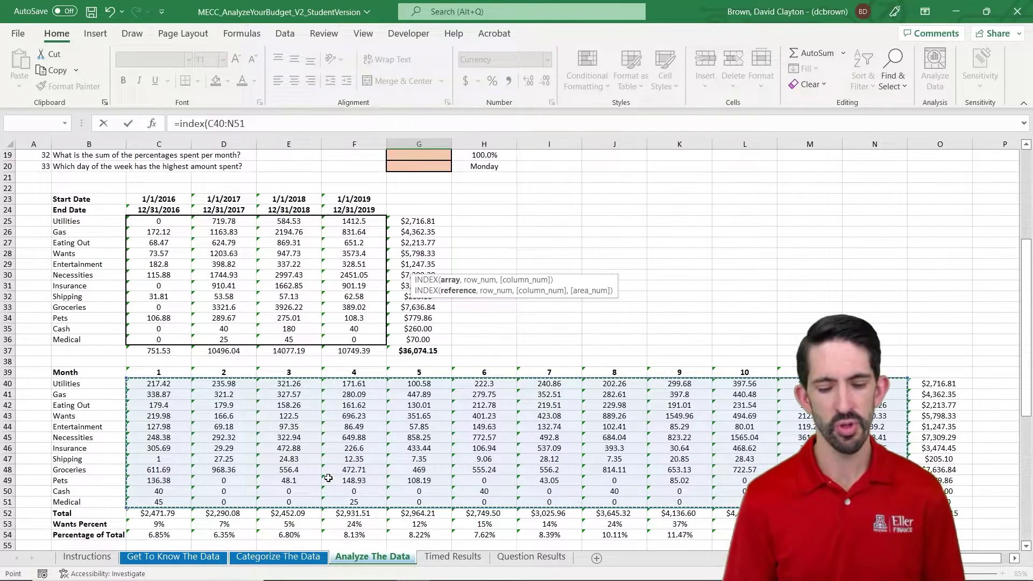
key("F4")
type(",")
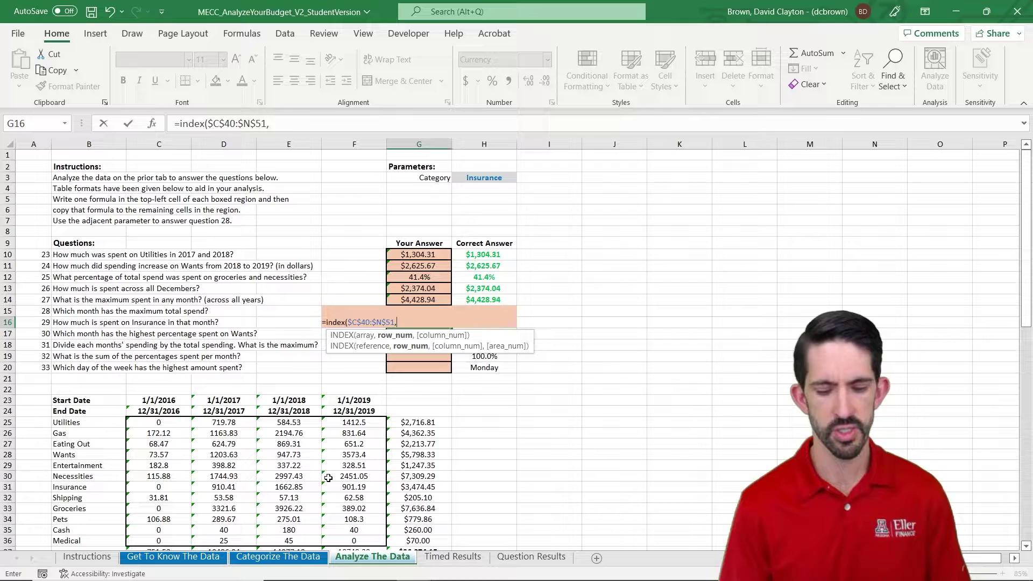
Add MATCH(H3,$B$40:$B$51,0) to locate the Insurance row.
type("match(")
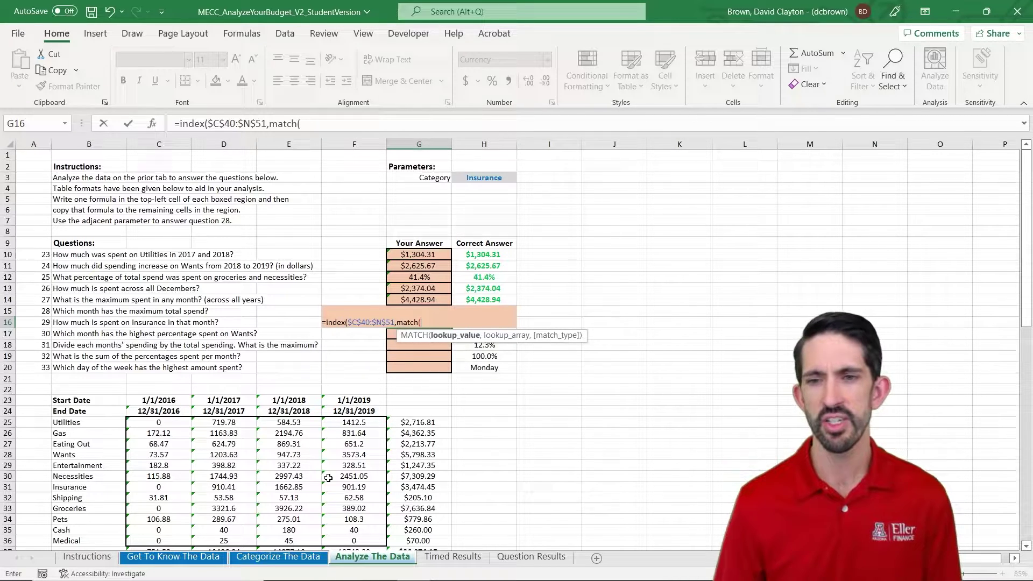
left_click(481, 182)
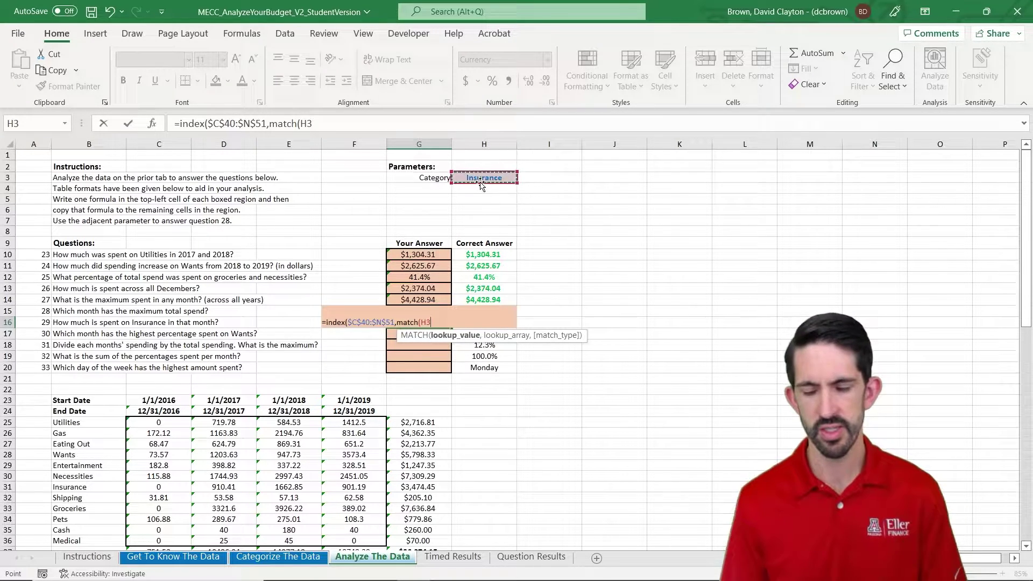
type(",")
left_click(94, 500)
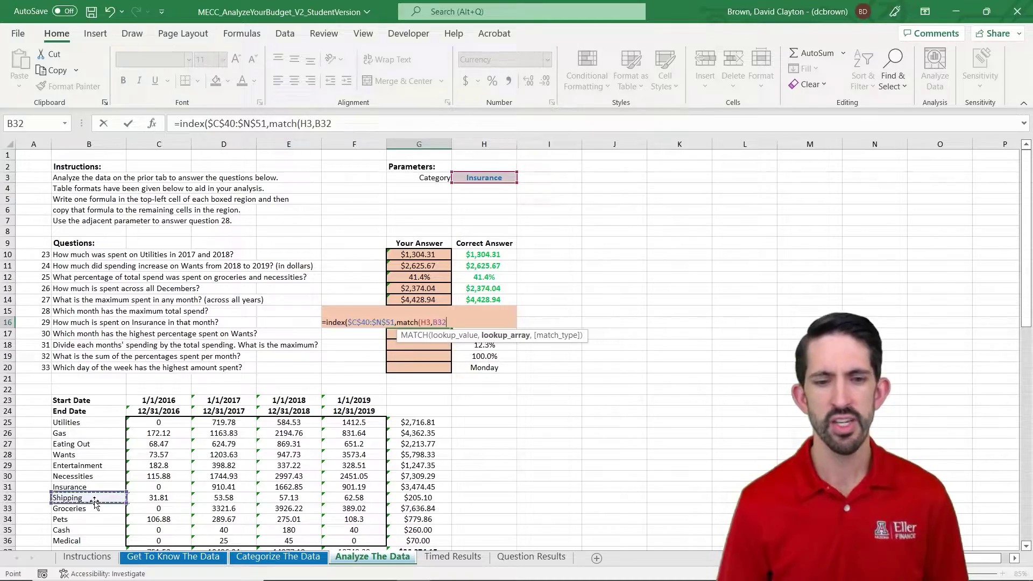
key("Down")
key("Down")
key("Down")
key("Down")
key("Down")
key("Down")
key("Down")
key("Down")
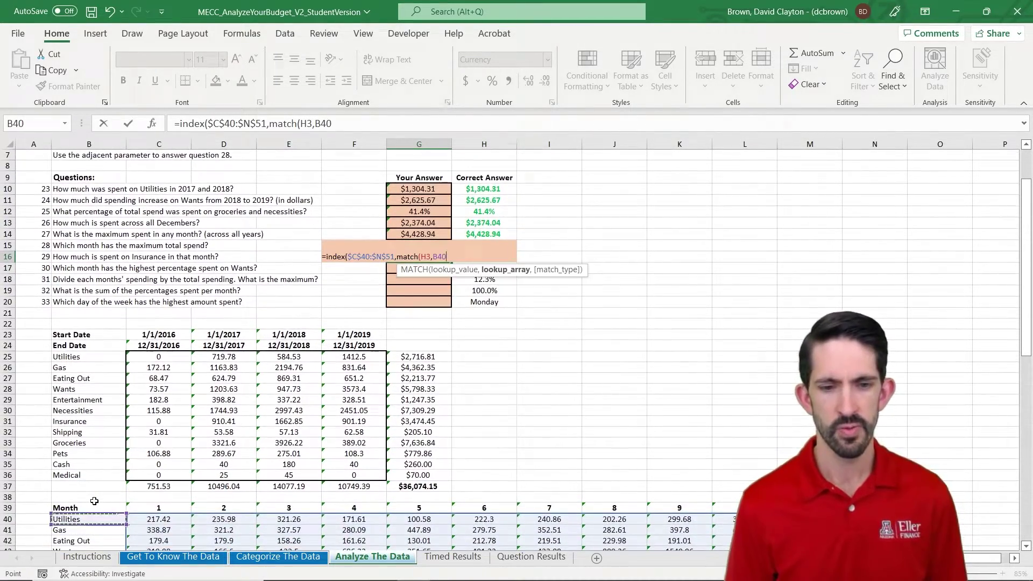
scroll(94, 500, "down", 4)
key("shift+Down")
key("shift+Down")
key("shift+Down")
key("shift+Down")
key("shift+Down")
key("shift+Down")
key("shift+Down")
key("shift+Down")
key("shift+Down")
key("shift+Down")
key("shift+Down")
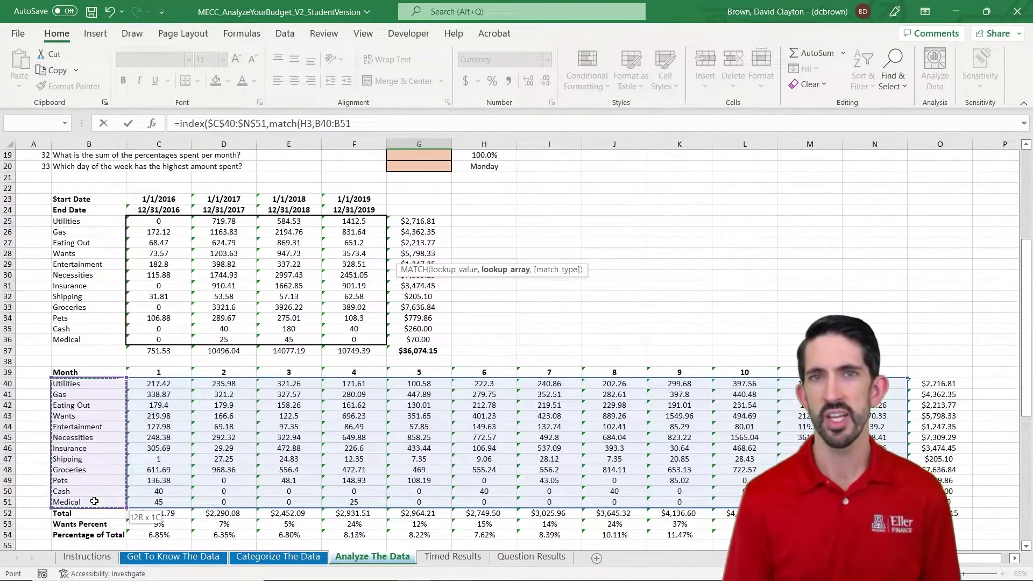
key("F4")
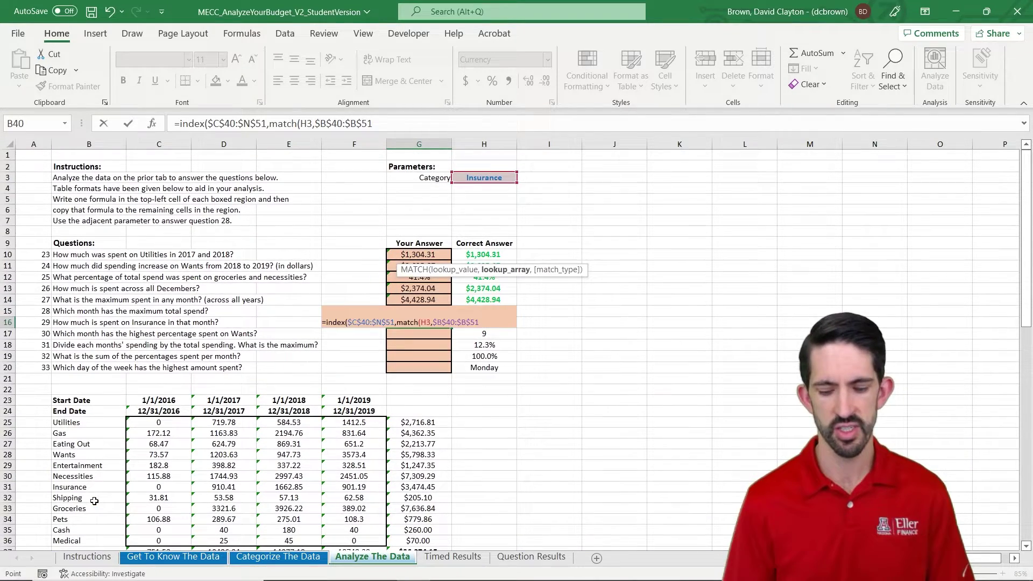
type(",0)")
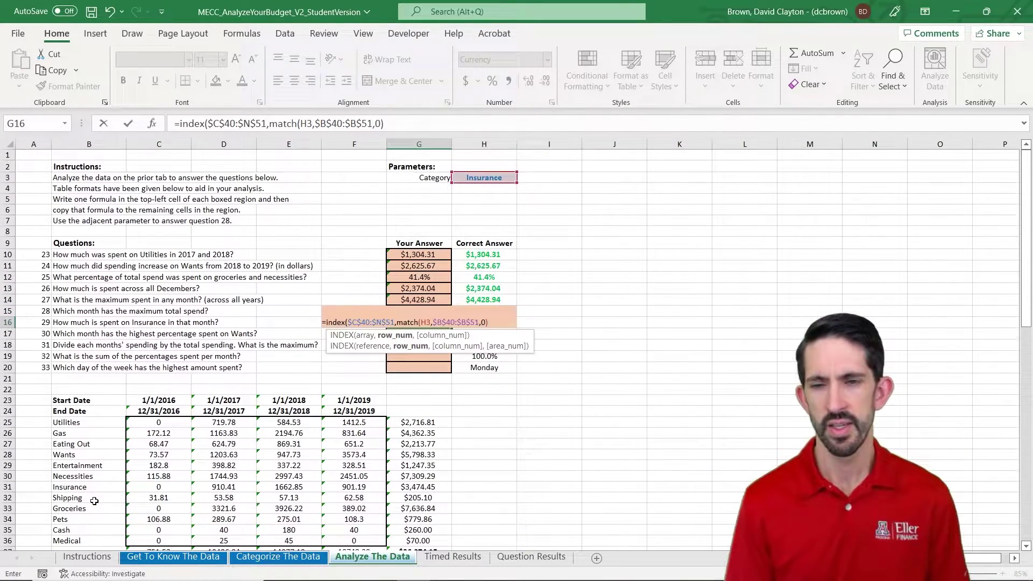
type(",")
Use G15 as the column number and commit, showing $468.62 for Insurance.
key("Up")
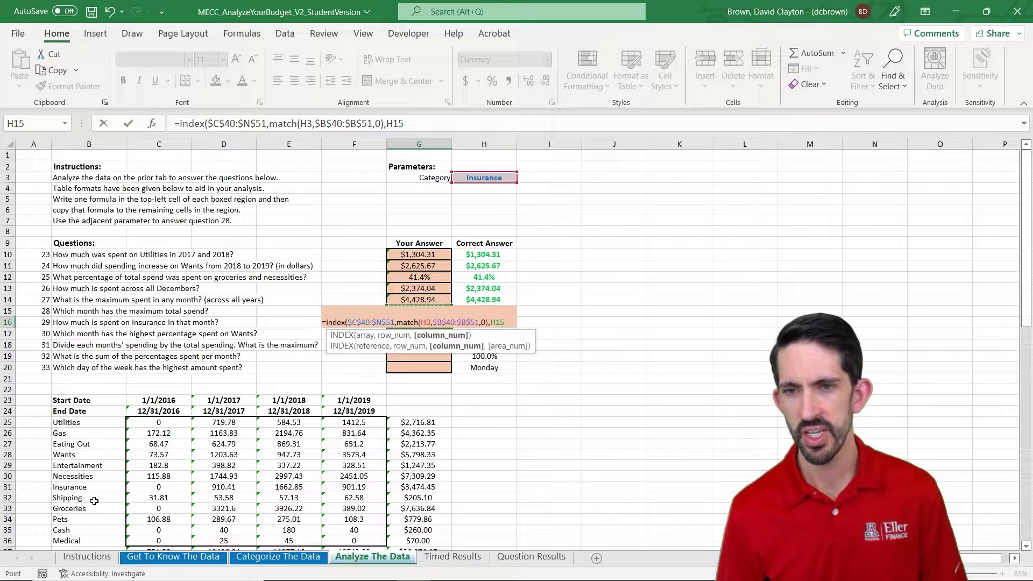
key("Right")
key("Left")
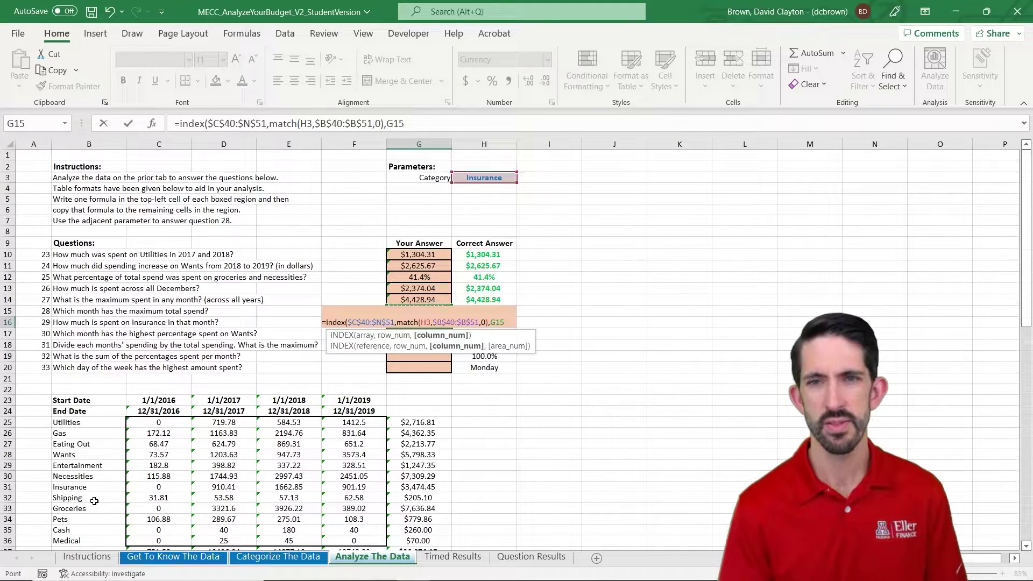
type(")")
key("ctrl+Return")
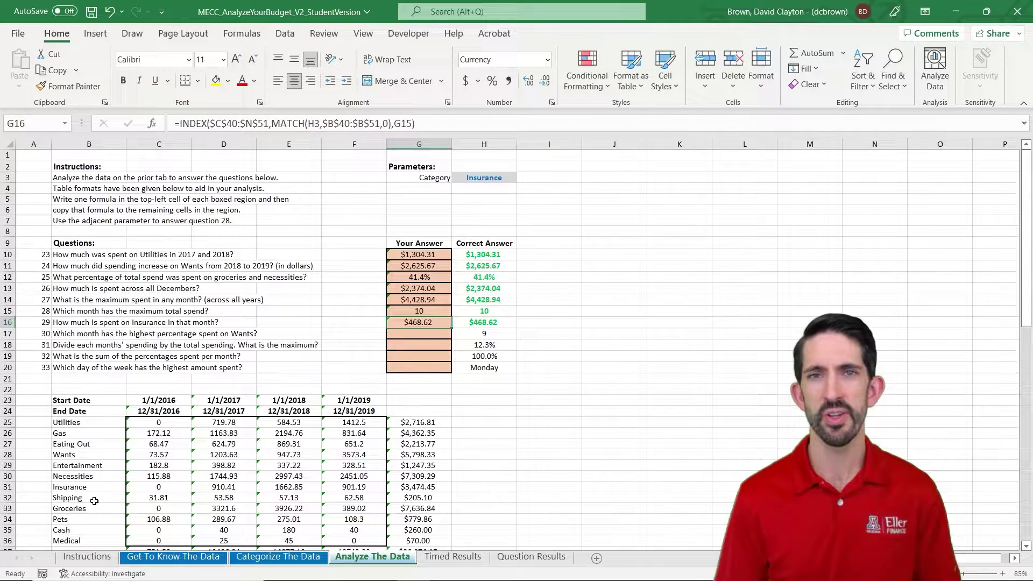
key("F2")
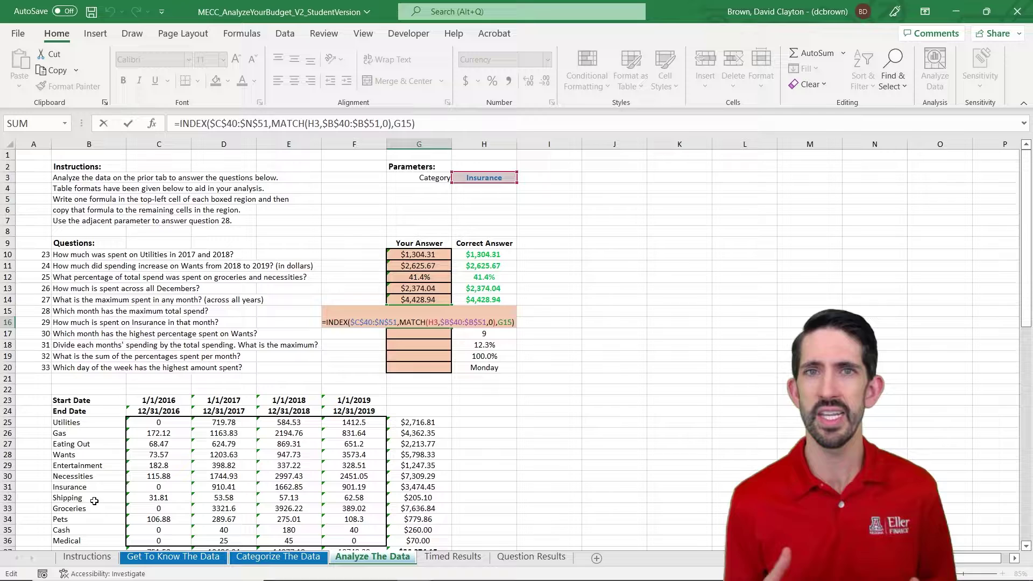
key("Return")
scroll(420, 500, "down", 1)
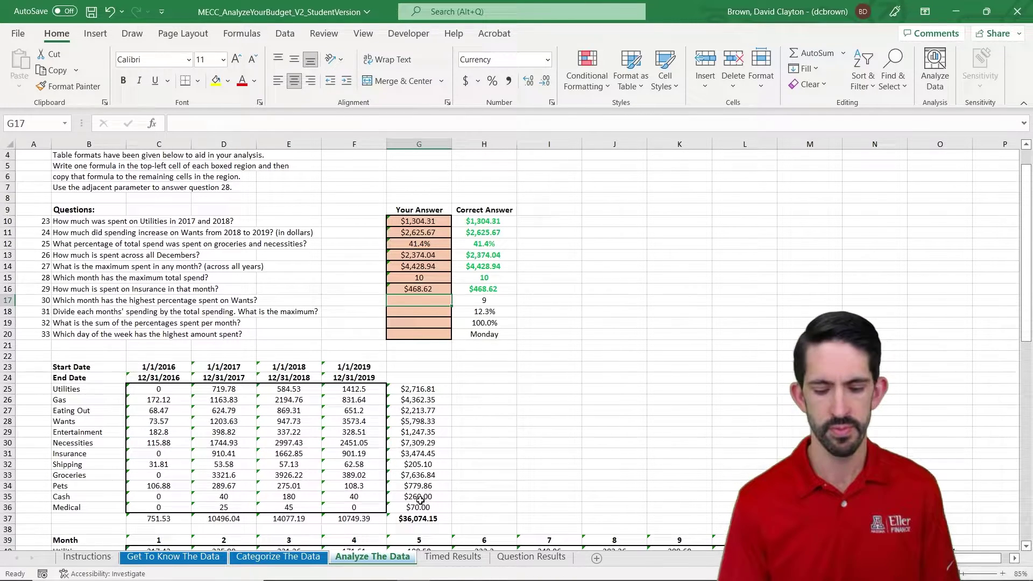
Begin G17 as =XLOOKUP(MAX(C53:N53),C53:N53, using the Wants Percent row.
type("=xlookup(")
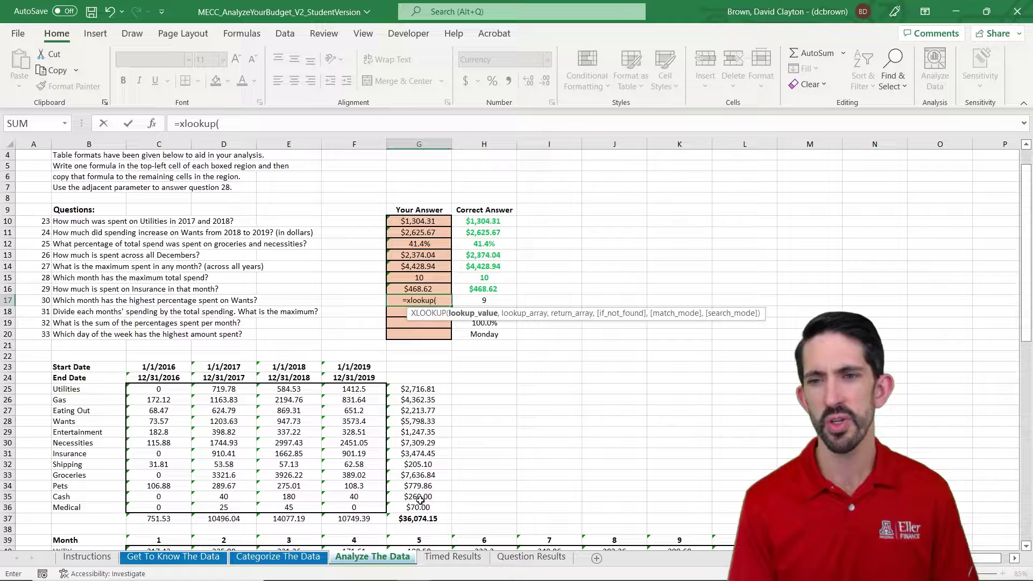
type("max(")
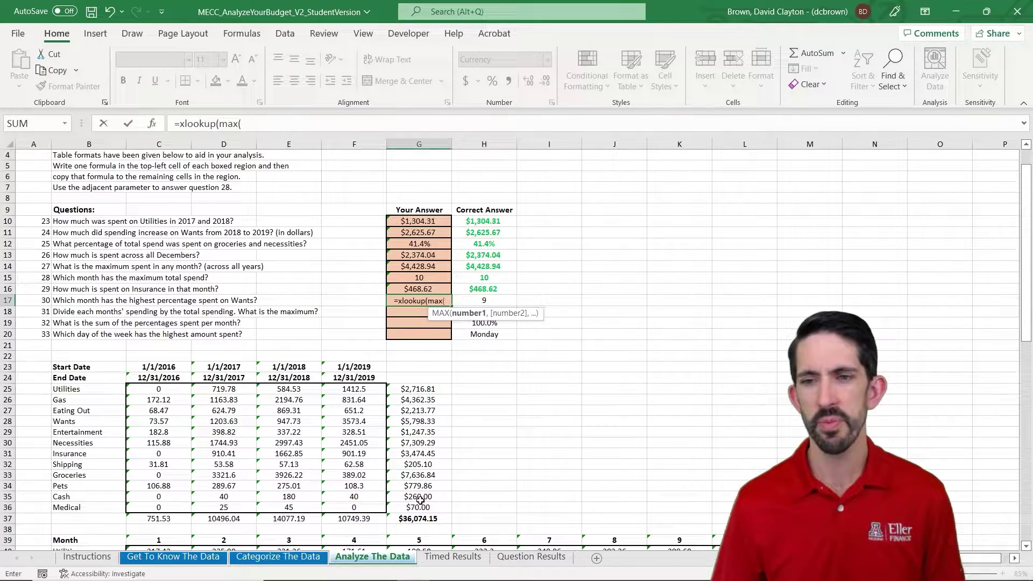
key("Down")
key("Down")
key("Down")
key("Down")
key("Down")
key("Down")
key("Down")
key("Down")
key("Down")
key("Down")
key("Down")
key("Down")
key("Down")
key("Down")
key("Down")
key("Down")
key("Down")
key("Down")
key("Down")
key("Down")
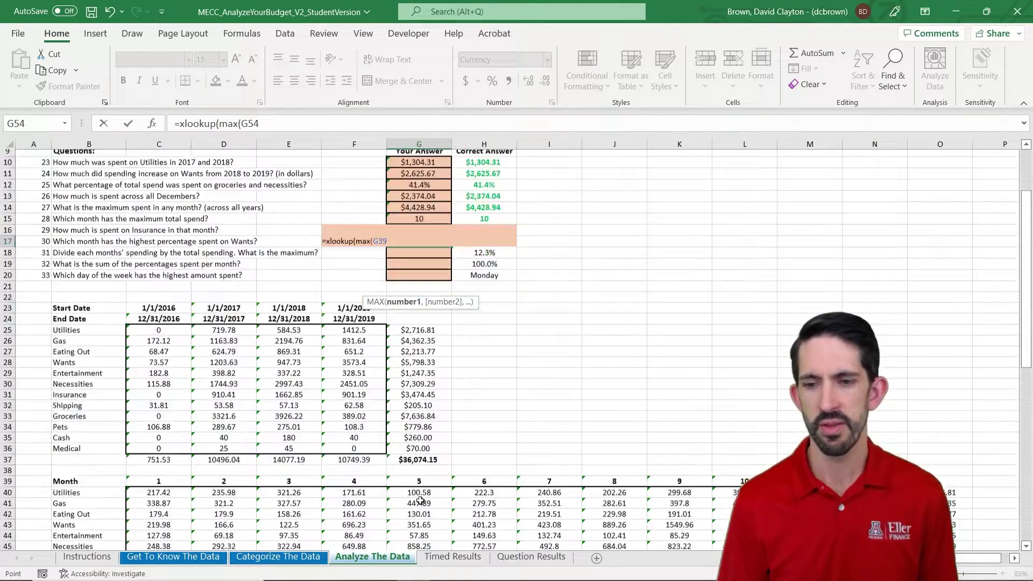
key("Up")
key("Left")
key("Left")
key("Left")
key("Left")
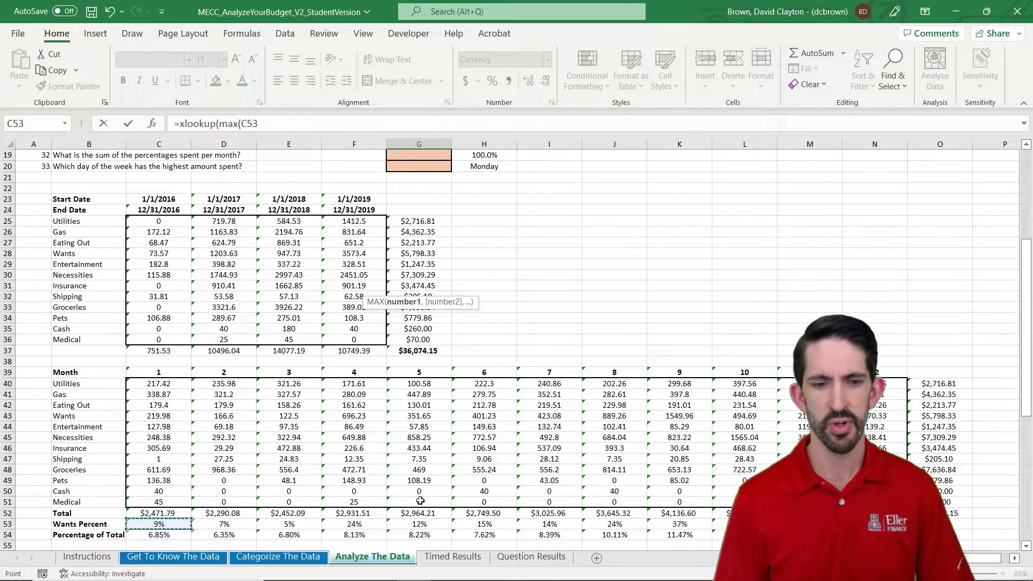
key("ctrl+shift+Right")
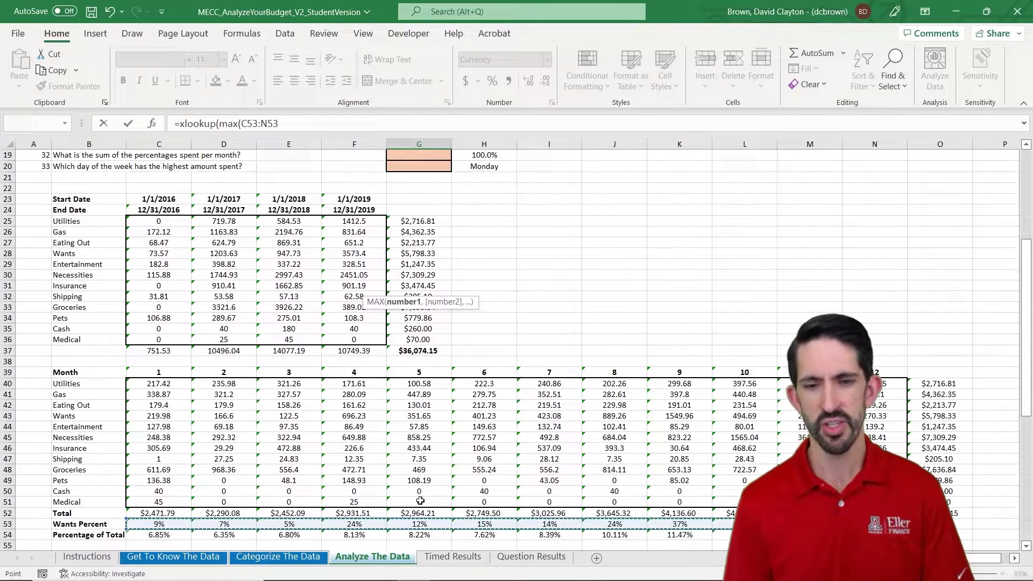
type("),")
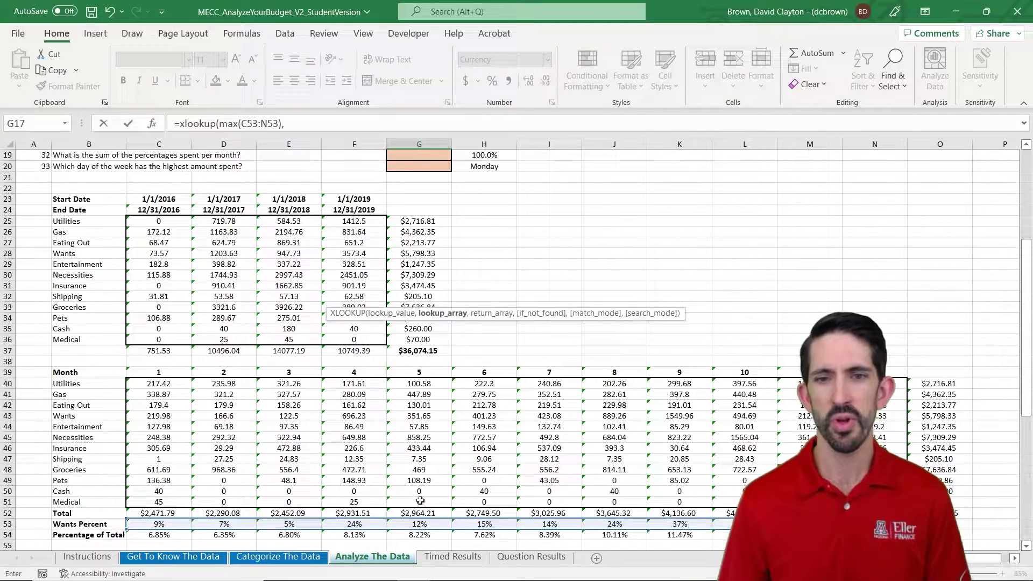
left_click(171, 525)
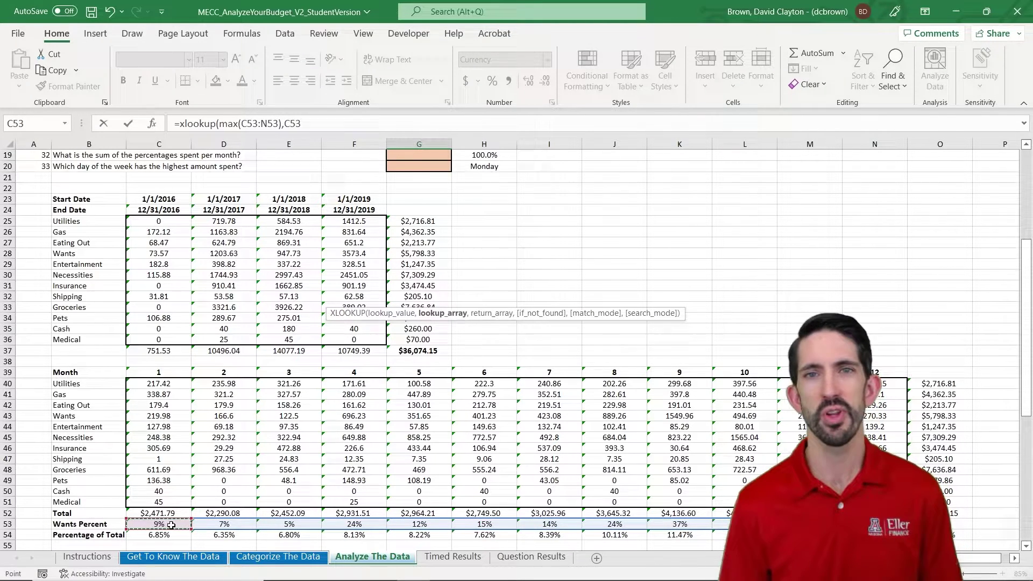
key("ctrl+shift+Right")
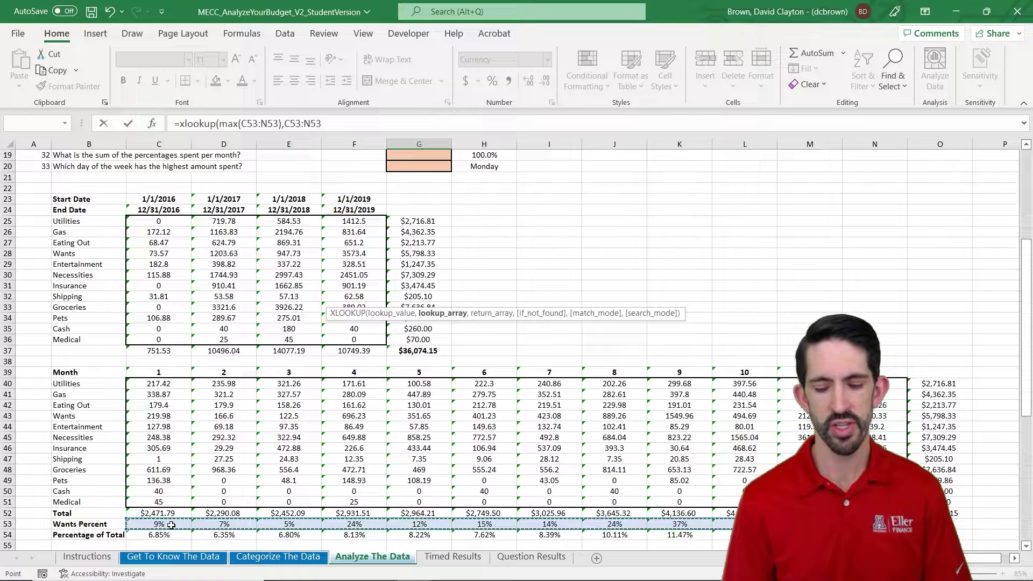
type(",")
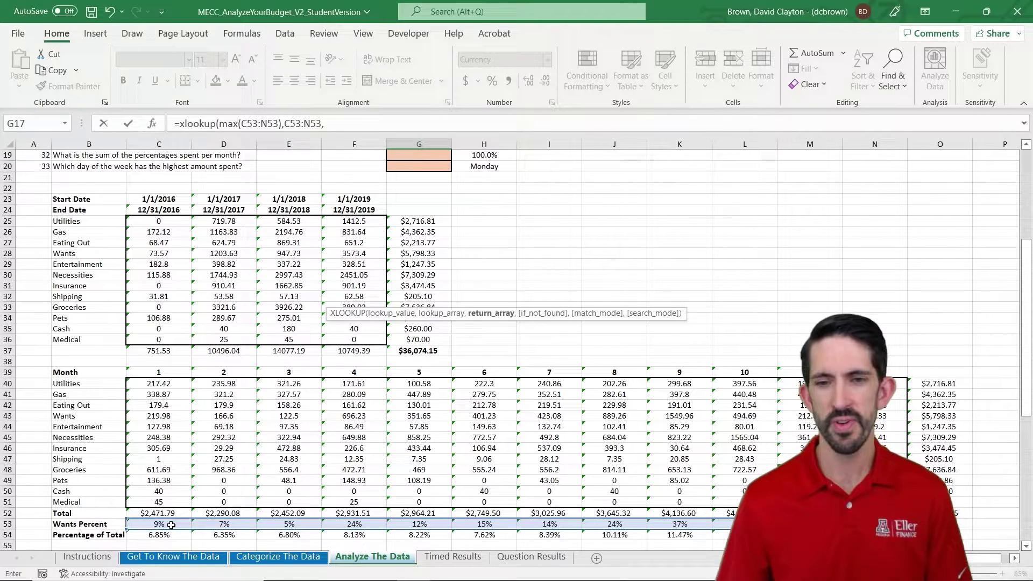
Finish the lookup with the month array C39# and show the result as the plain number 9.
left_click(168, 375)
key("ctrl+shift+Right")
key("shift+Left")
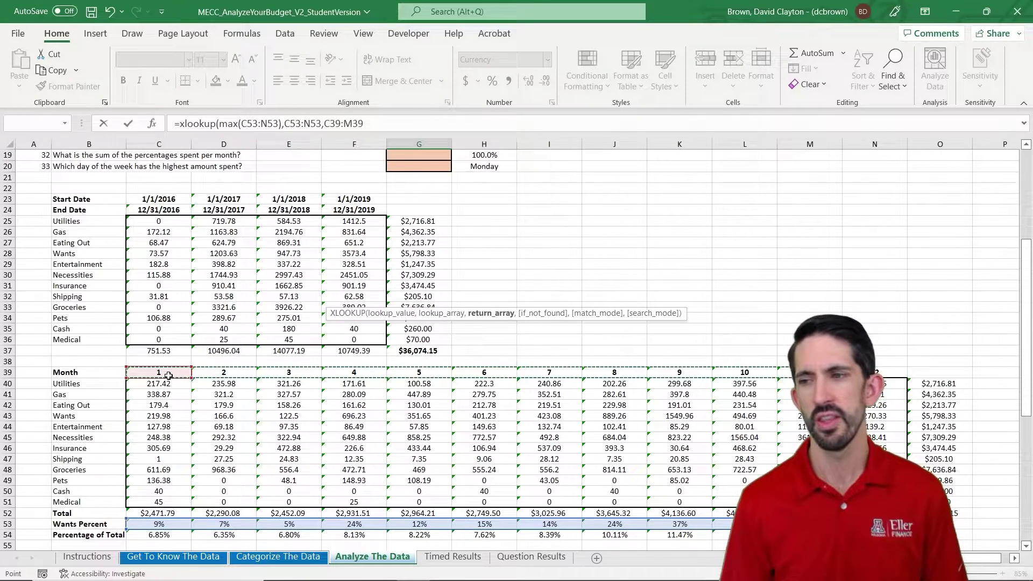
key("shift+Right")
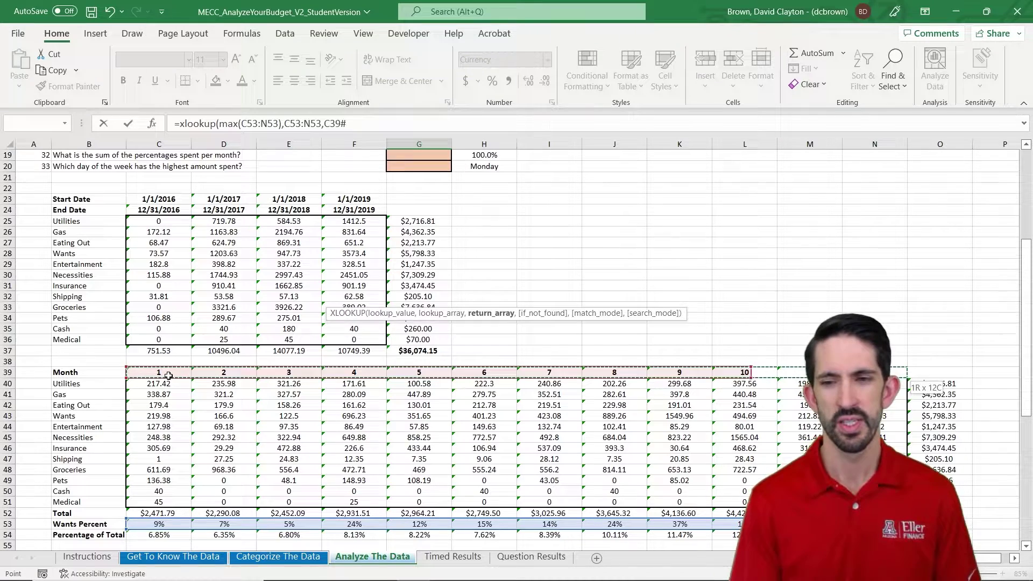
type(")")
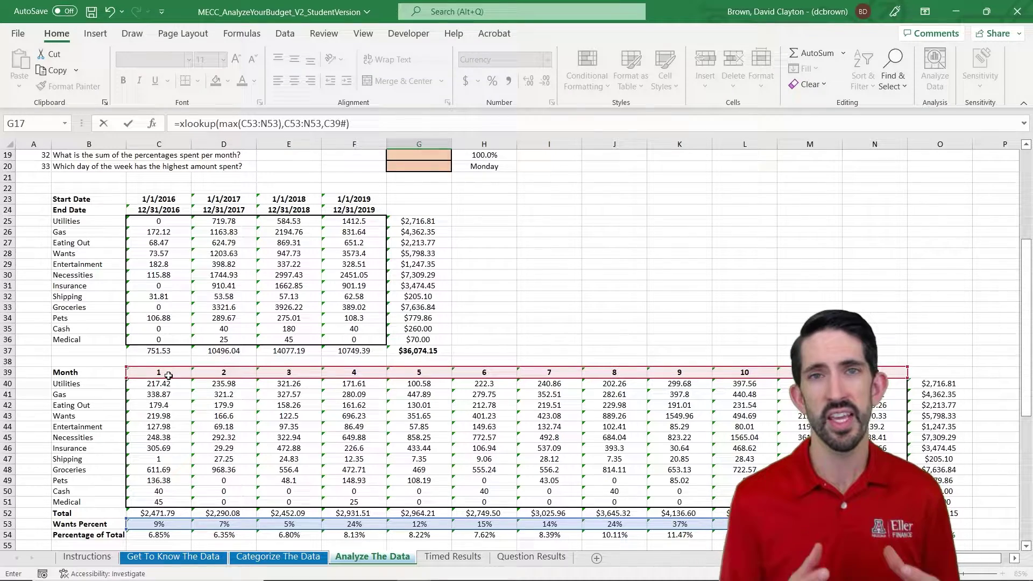
key("ctrl+Return")
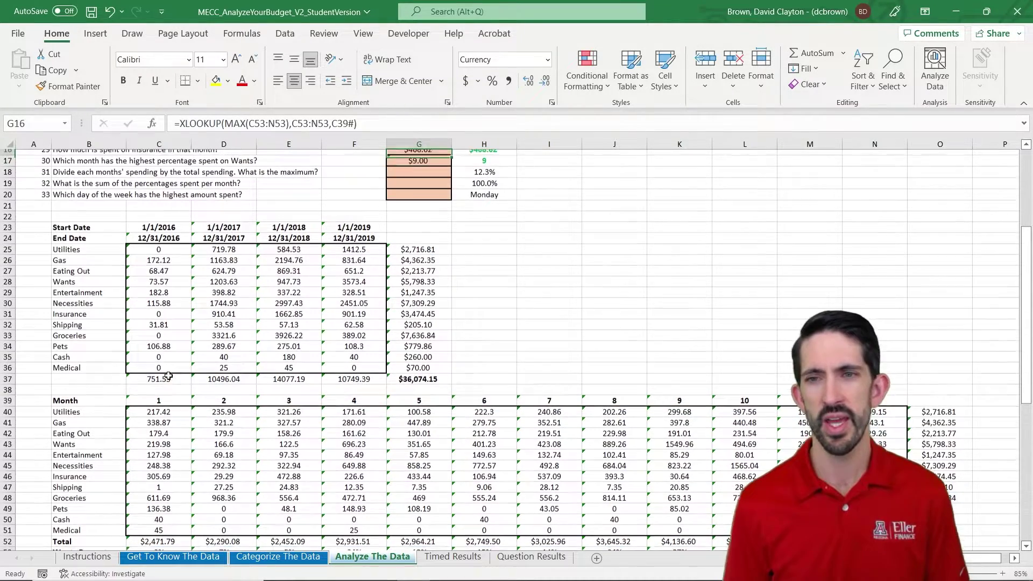
key("ctrl+shift+asciitilde")
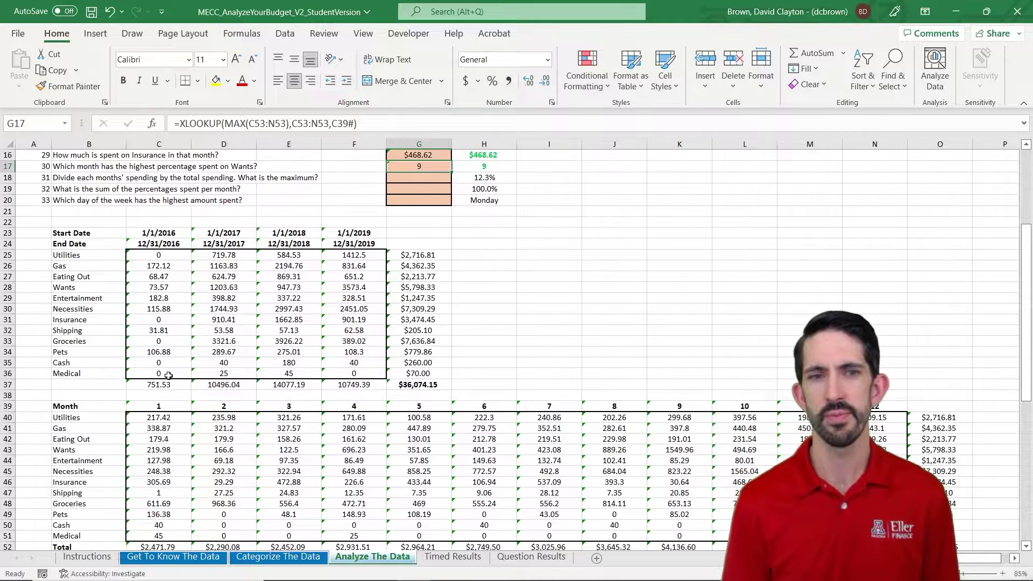
key("Down")
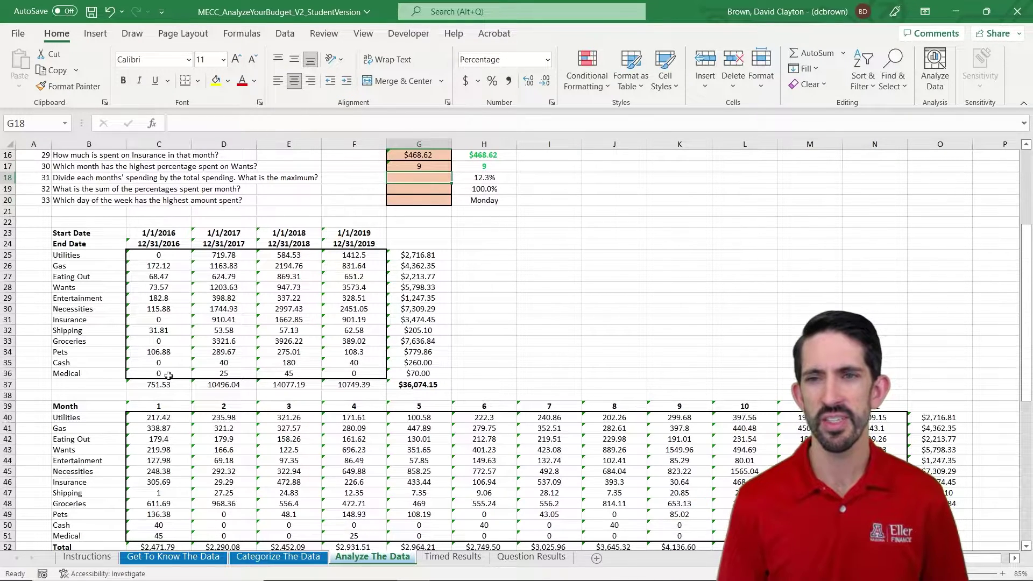
Enter an unfinished =MAX attempt for question 31, accidentally overwriting the row 54 percentages.
type("=max")
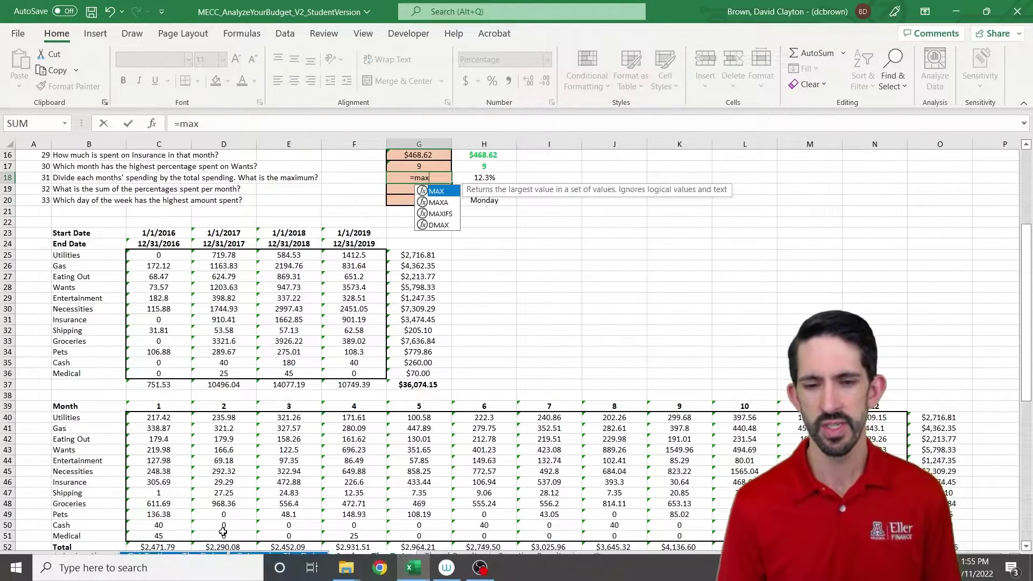
key("Return")
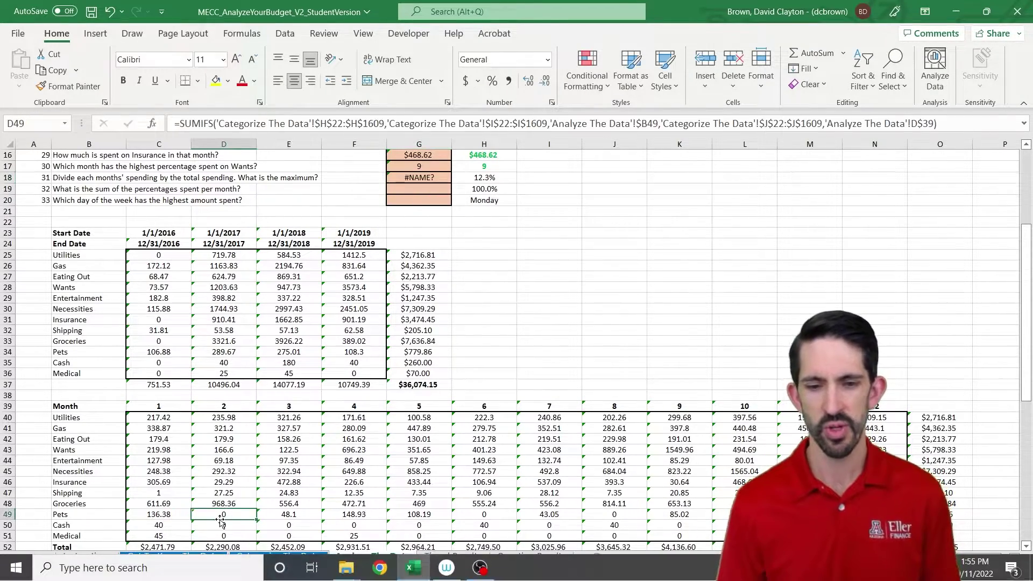
scroll(219, 519, "down", 1)
key("Down")
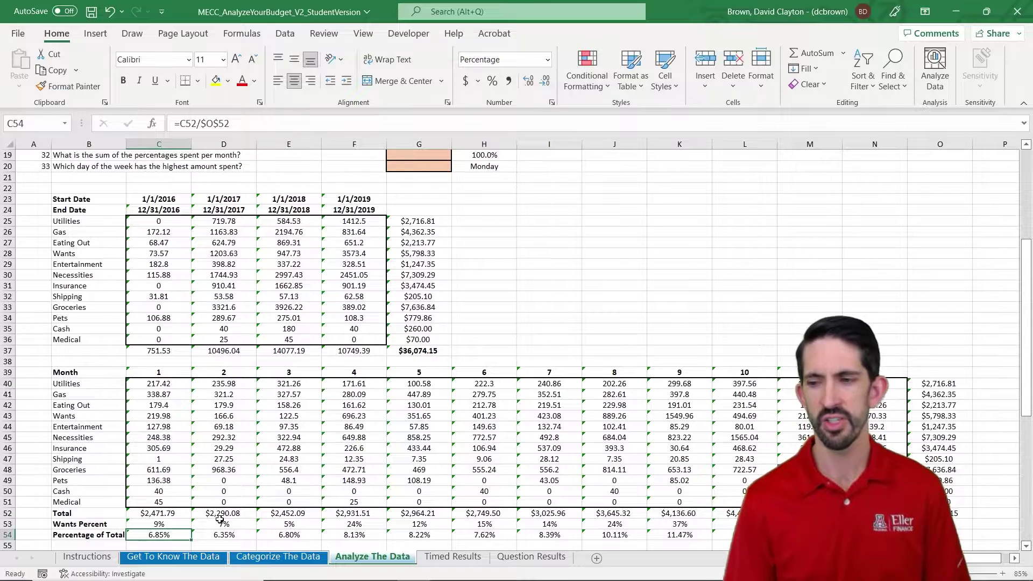
key("ctrl+shift+Right")
key("shift+Left")
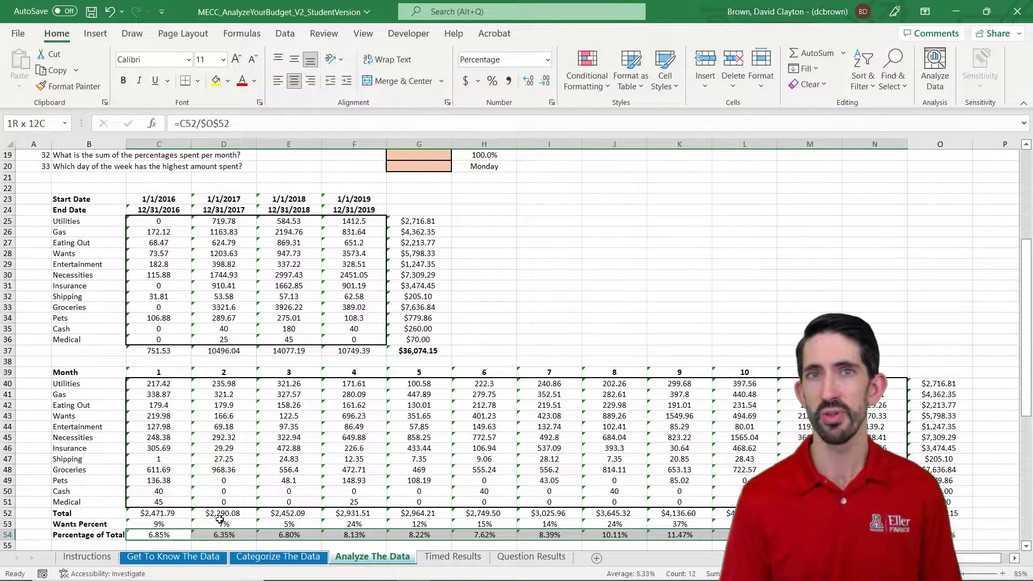
type(")")
key("Return")
key("Up")
key("Up")
key("Up")
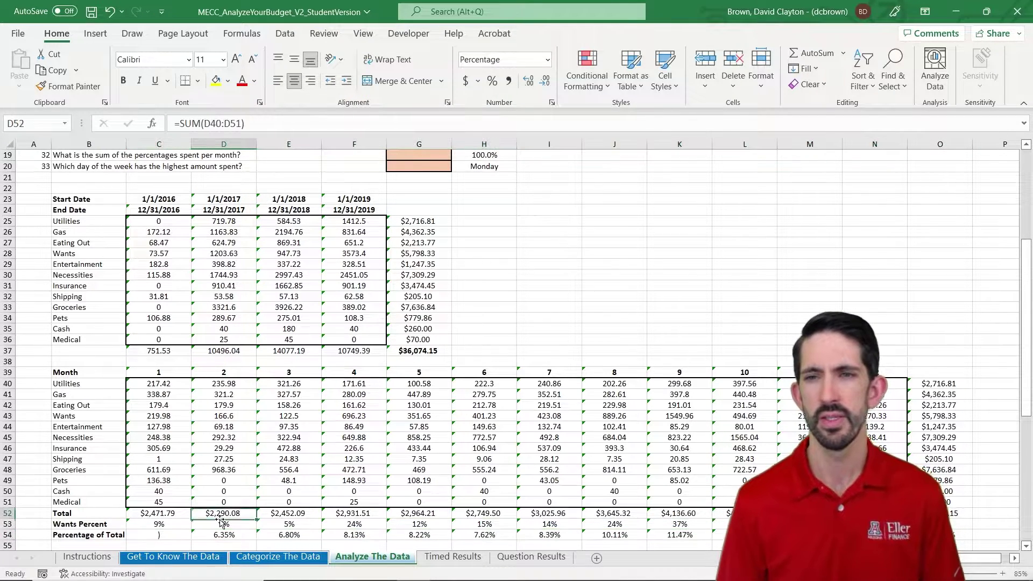
key("Page_Up")
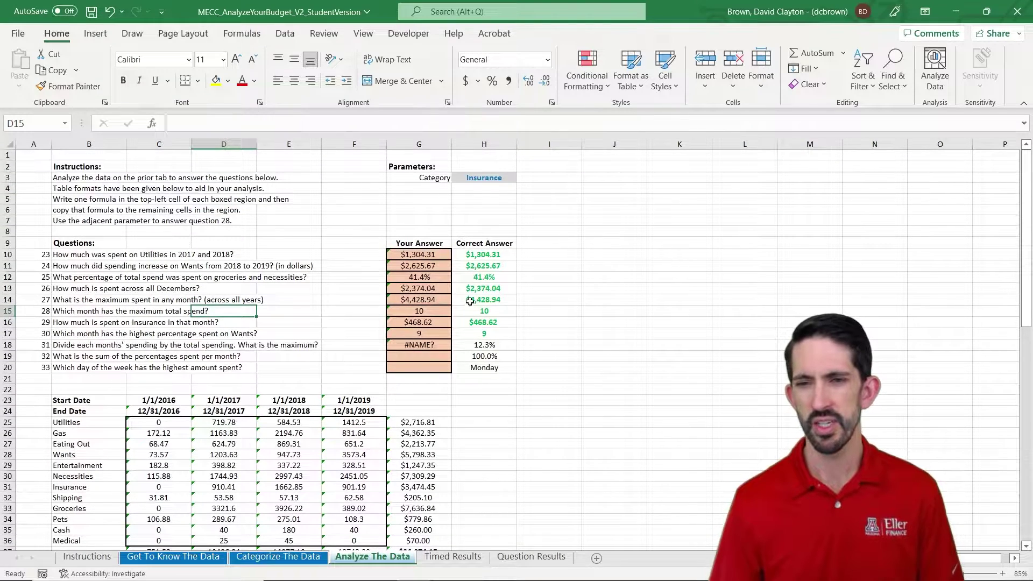
left_click(417, 345)
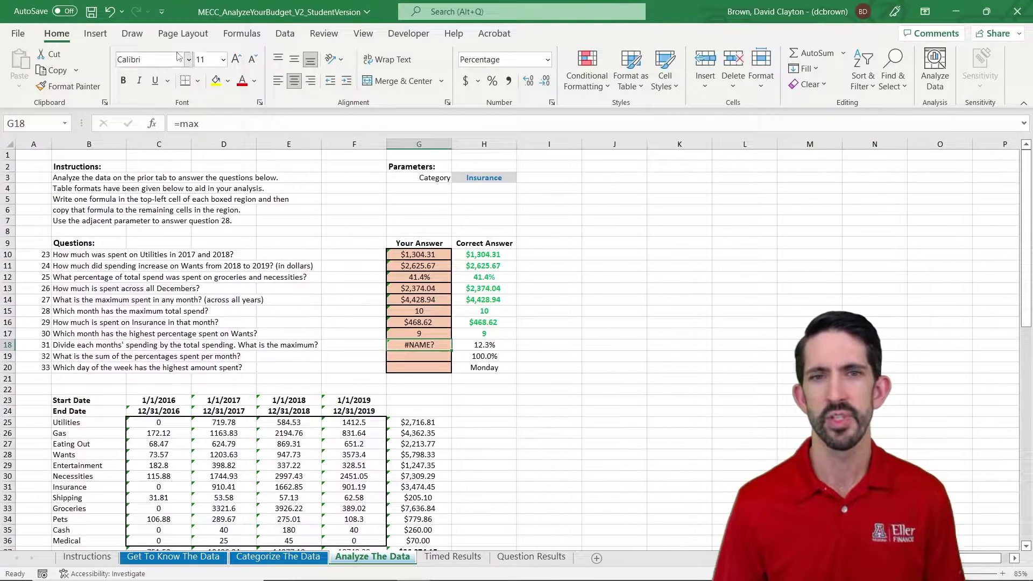
Reopen G18's MAX formula and try pointing it at C54.
left_click(213, 122)
type("(")
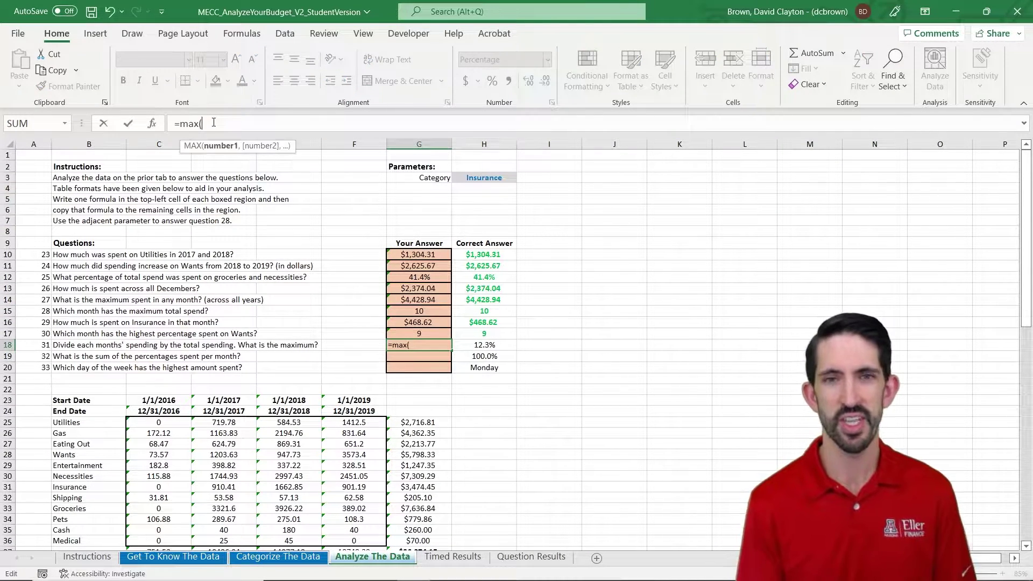
left_click(289, 445)
key("Down")
key("Down")
key("Down")
key("Down")
key("Down")
key("Down")
key("Down")
key("Down")
key("Down")
key("Down")
key("Down")
key("Down")
key("Down")
key("Down")
key("Down")
key("Down")
key("Down")
key("Down")
key("Down")
key("Down")
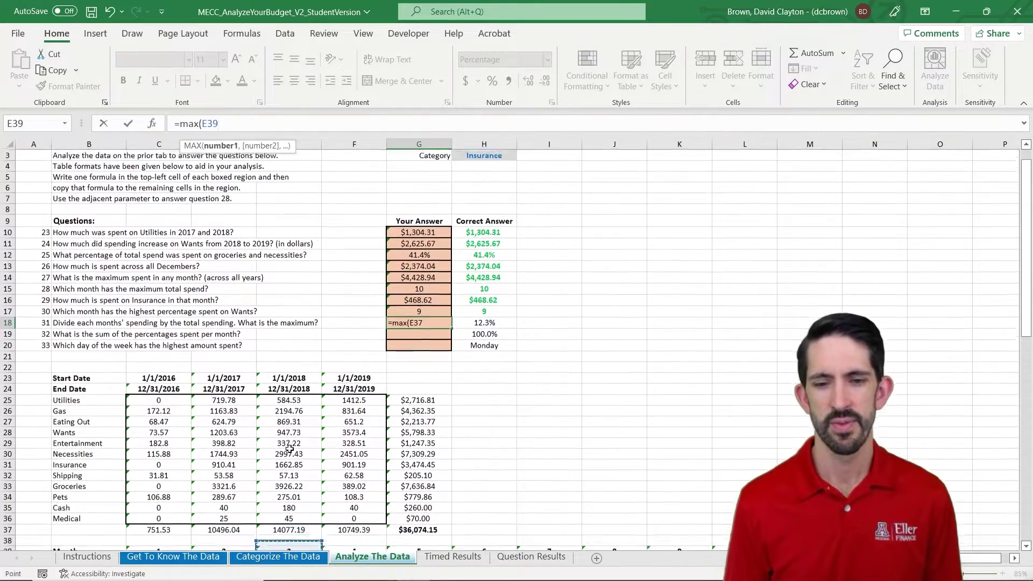
key("Left")
key("Left")
key("Up")
key("Down")
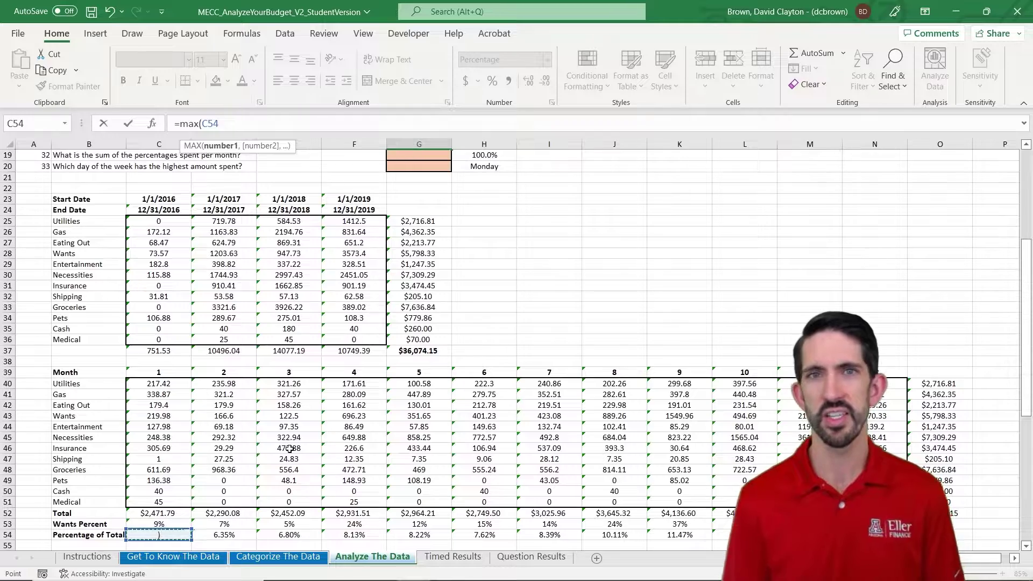
key("Return")
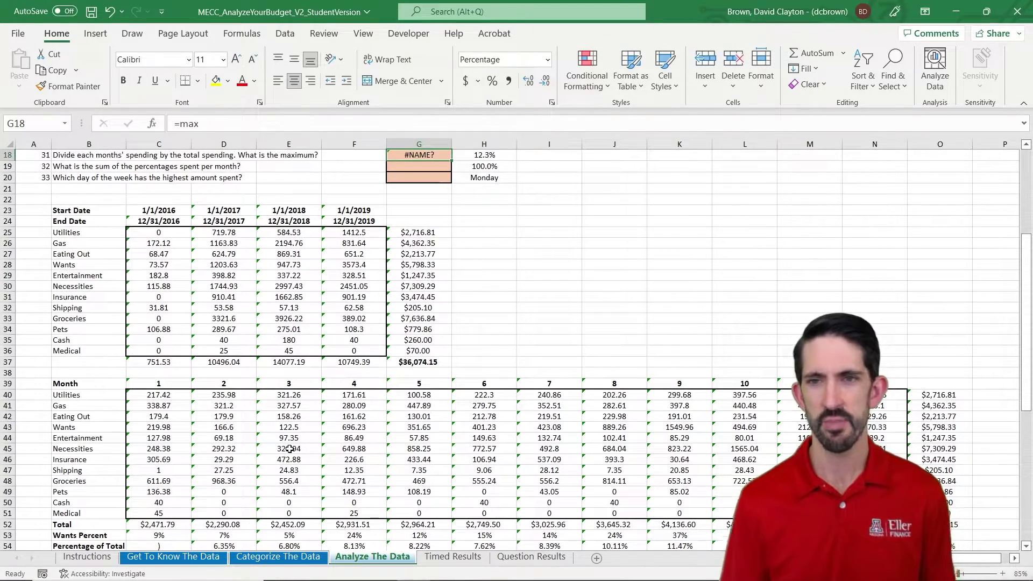
Undo the change to C54 to restore its original percentage formula.
left_click(161, 533)
key("Down")
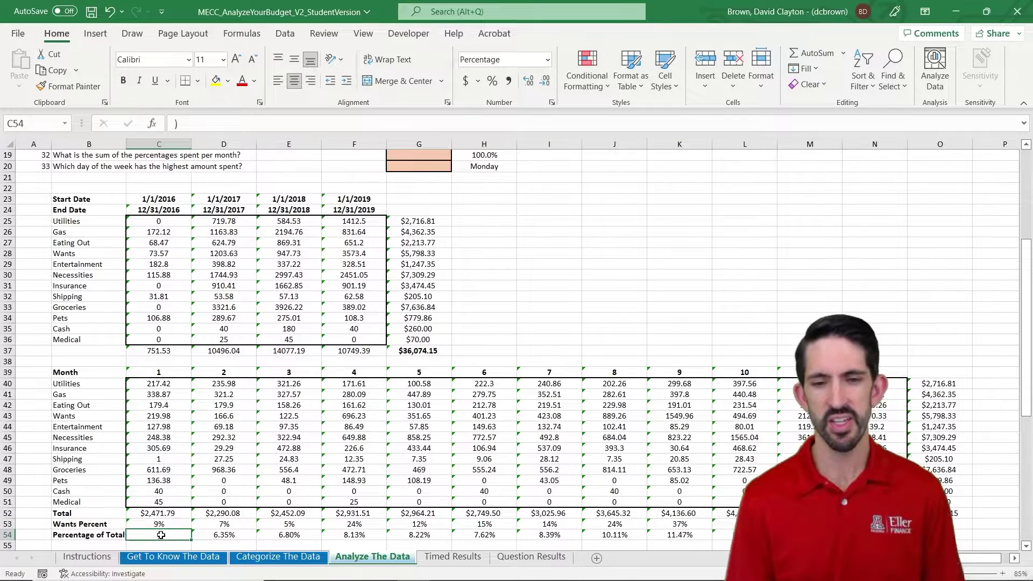
key("ctrl+z")
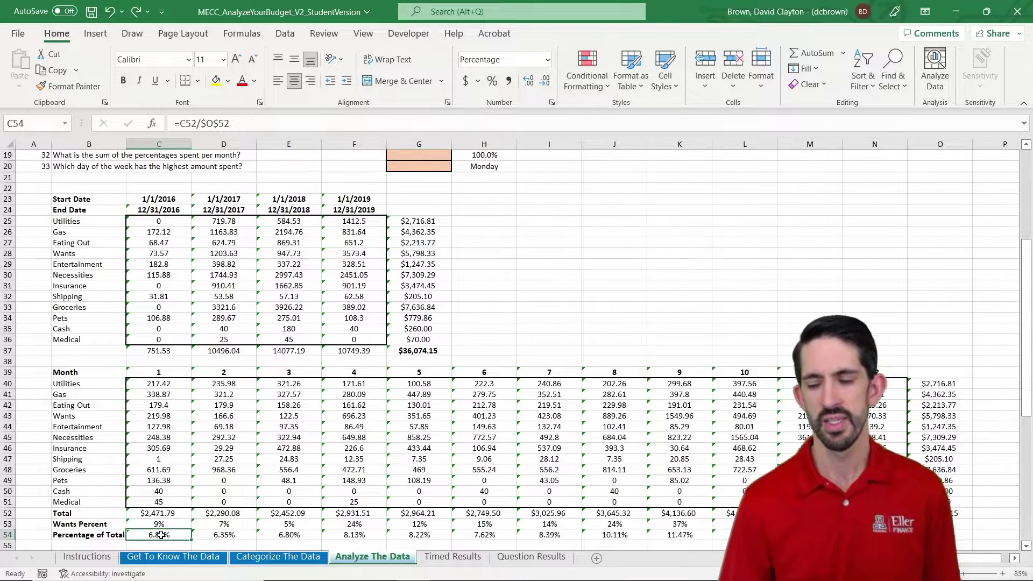
Rewrite G18 as =MAX(C54:N54), giving 12.3%.
left_click(419, 164)
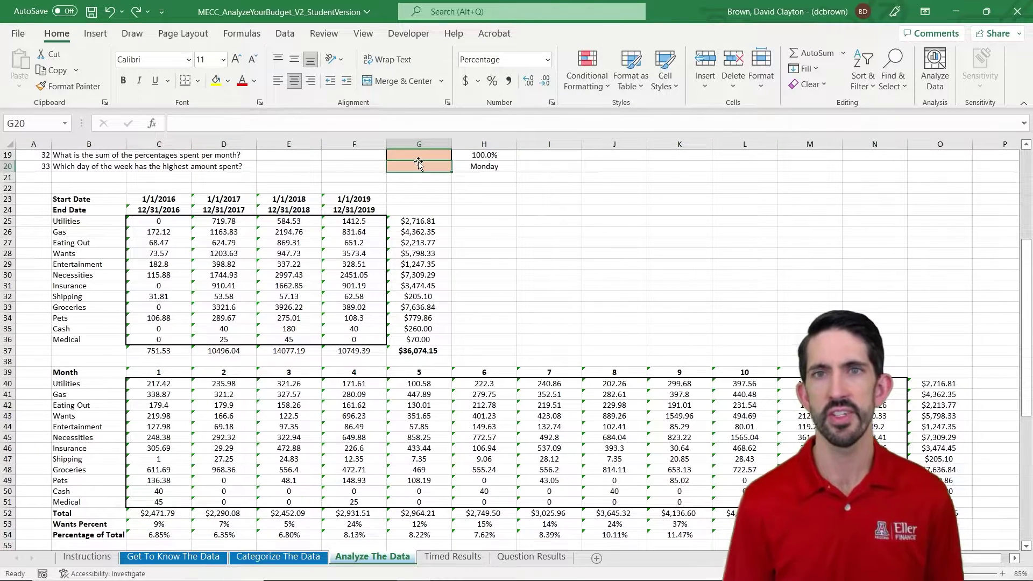
key("Up")
key("Up")
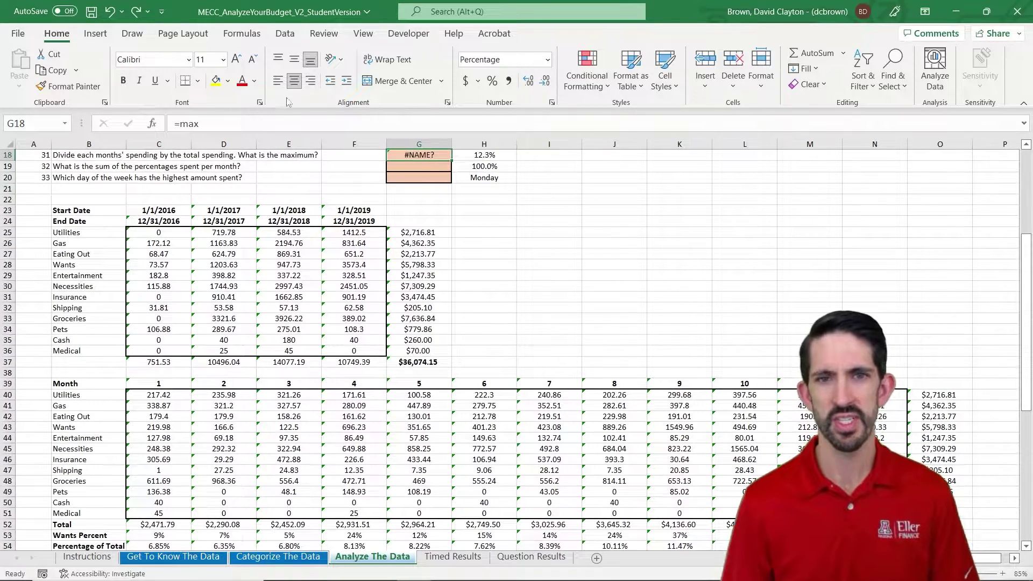
left_click(268, 119)
type("(")
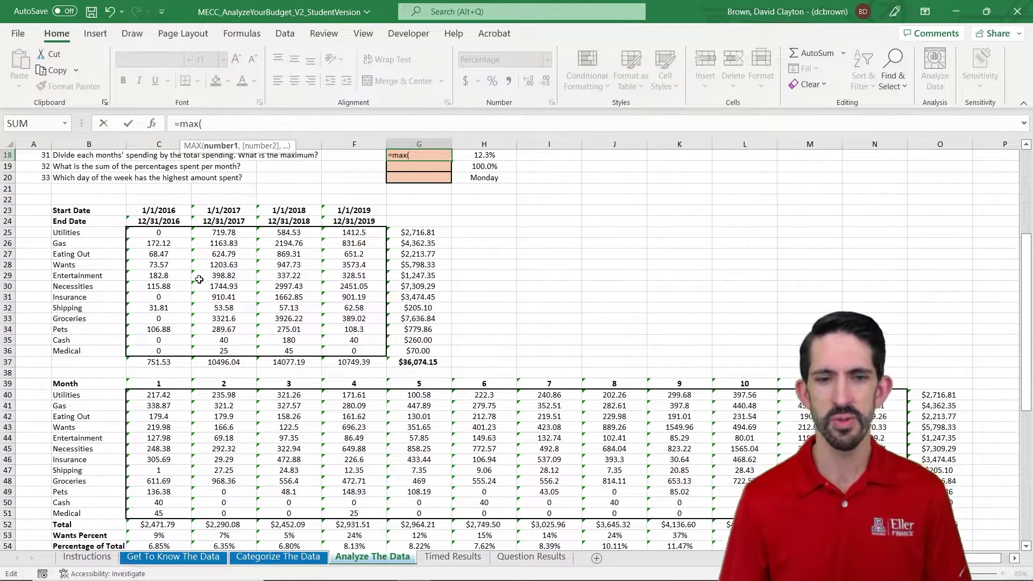
left_click(143, 451)
key("Down")
key("Down")
key("Down")
key("Down")
key("Down")
key("Down")
key("Down")
key("Down")
key("Down")
key("shift+Right")
key("shift+Right")
key("shift+Right")
key("shift+Right")
key("shift+Right")
key("shift+Right")
key("shift+Right")
key("shift+Right")
key("shift+Right")
key("shift+Right")
key("shift+Right")
type(")")
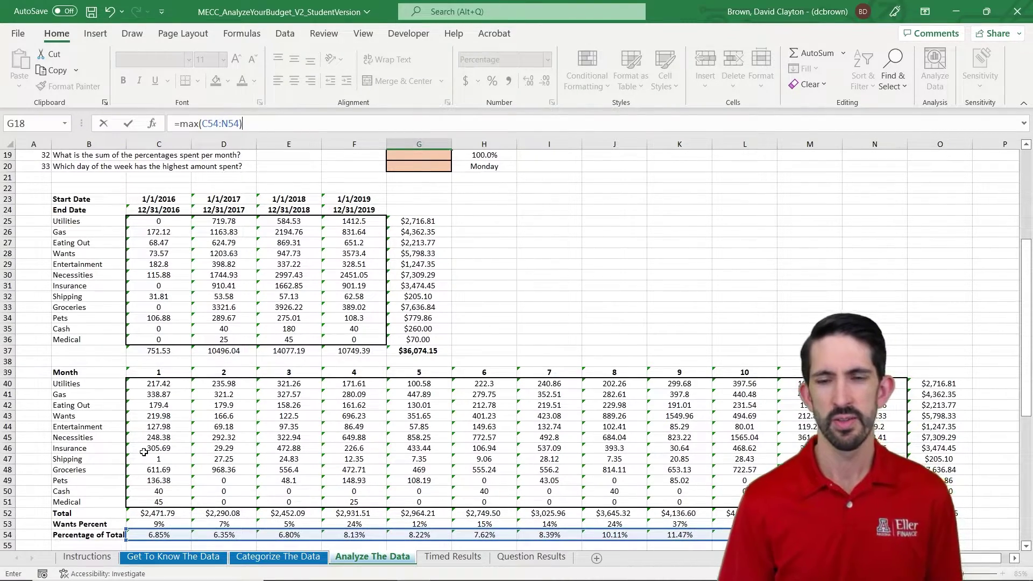
key("Return")
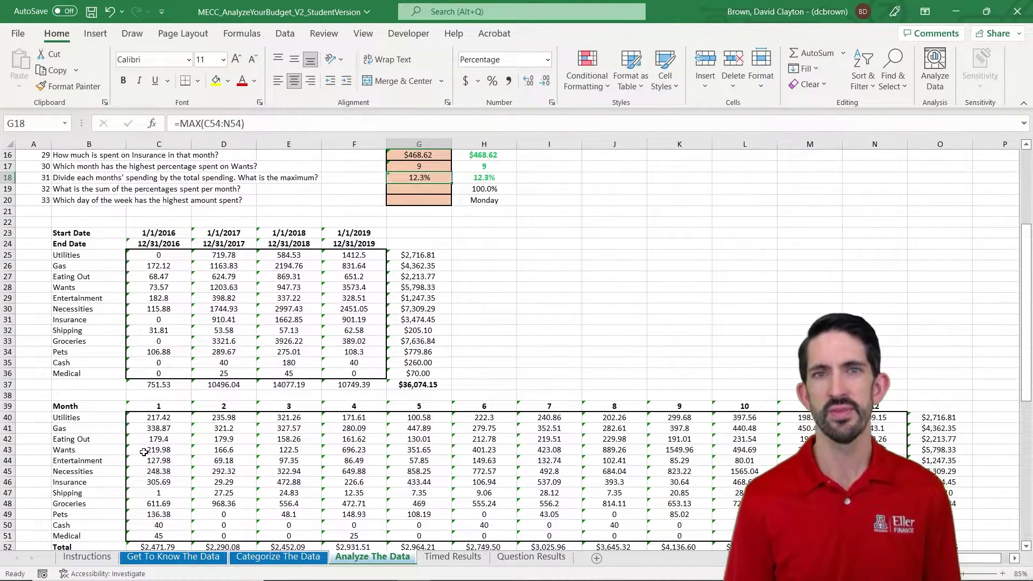
Make G19 reference the grand percentage total O54, showing 100.0%.
key("Down")
type("=")
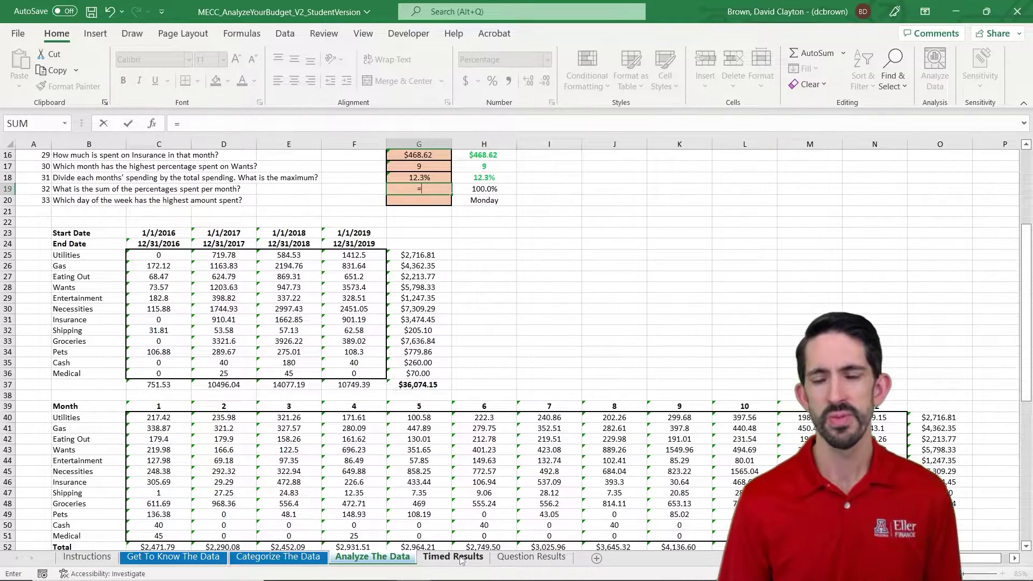
key("Up")
key("ctrl+End")
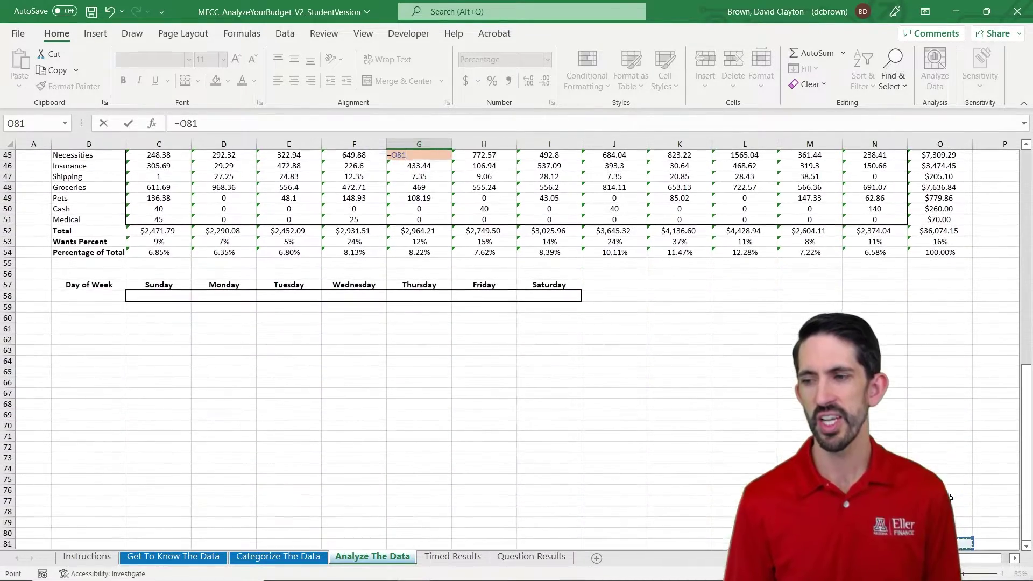
key("ctrl+Up")
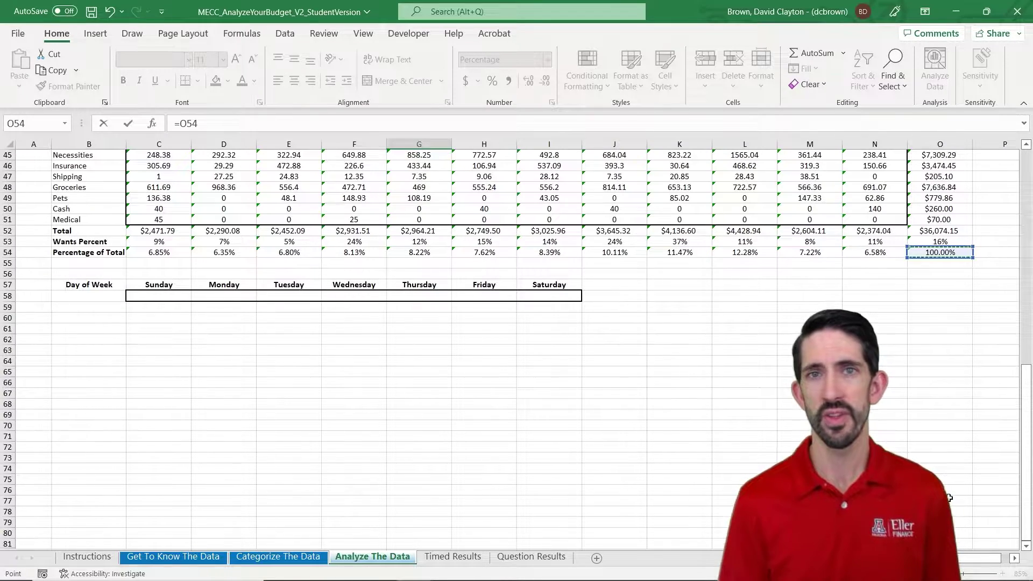
key("ctrl+Return")
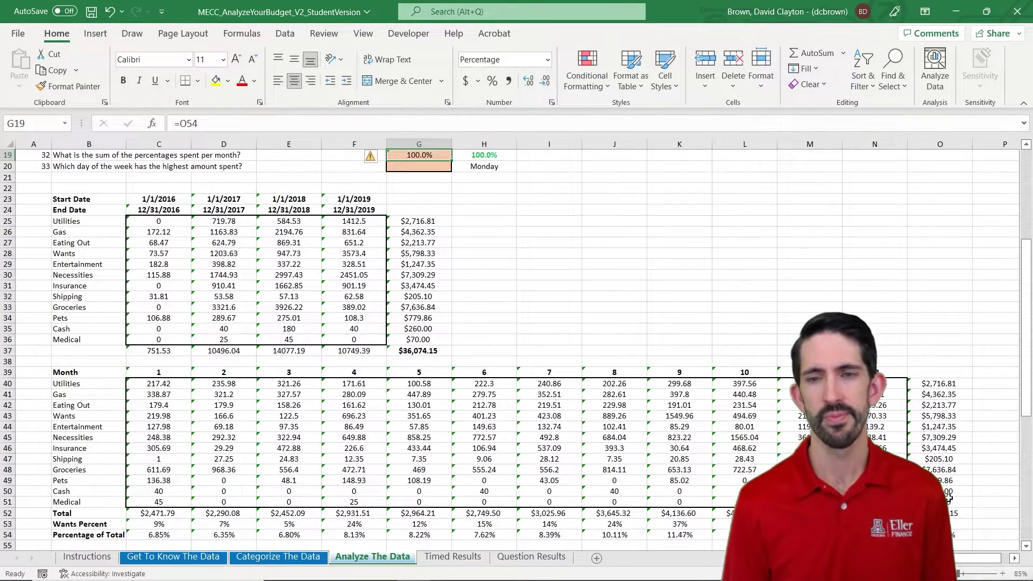
key("Down")
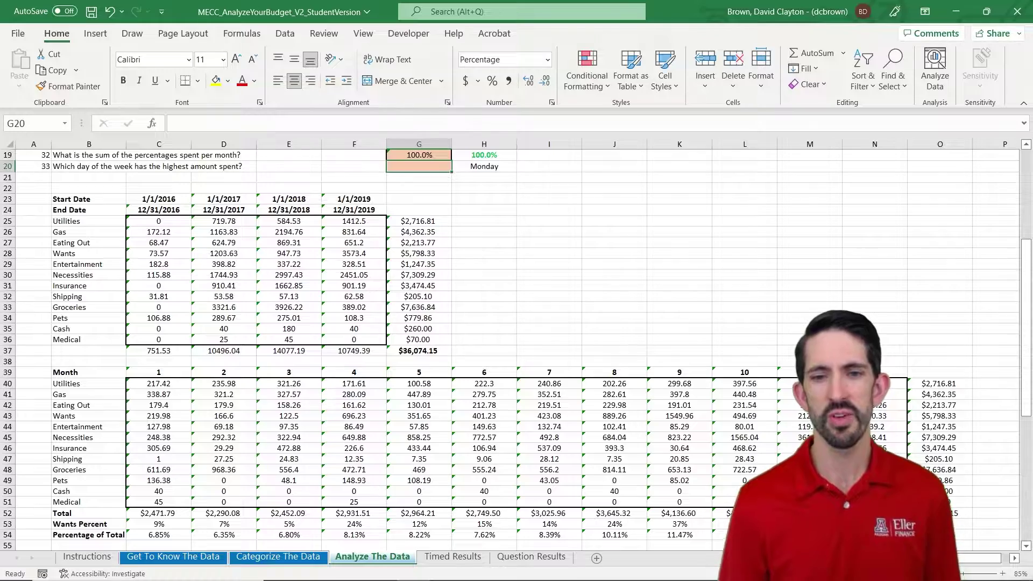
Begin C58's SUMIFS with sum range 'Categorize The Data'!$H$22:$H$1609.
left_click(171, 455)
key("Down")
key("Down")
key("Down")
key("Down")
key("Down")
key("Down")
key("Down")
key("Down")
key("Down")
key("Down")
key("Down")
key("Down")
key("Down")
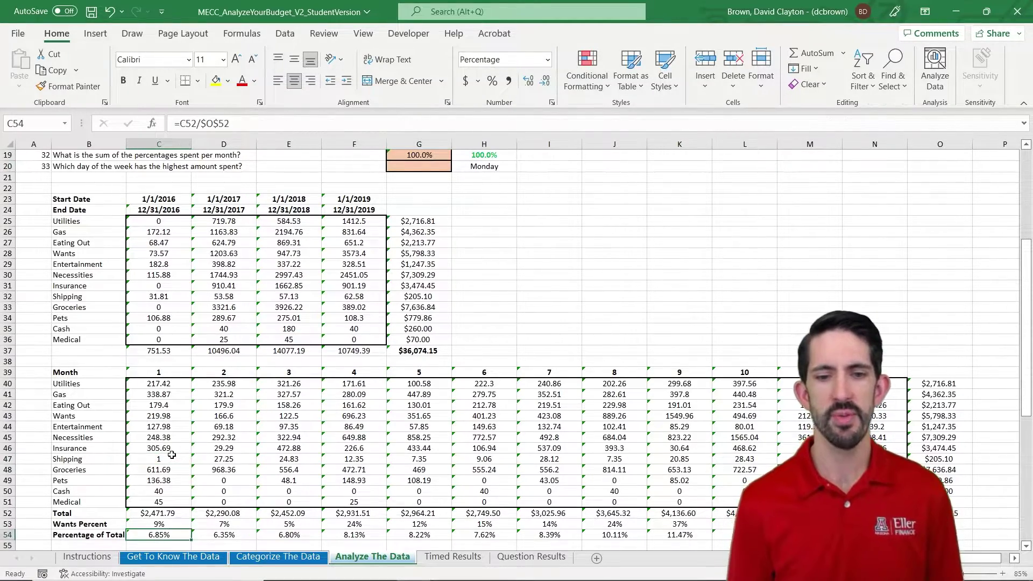
key("Up")
key("Up")
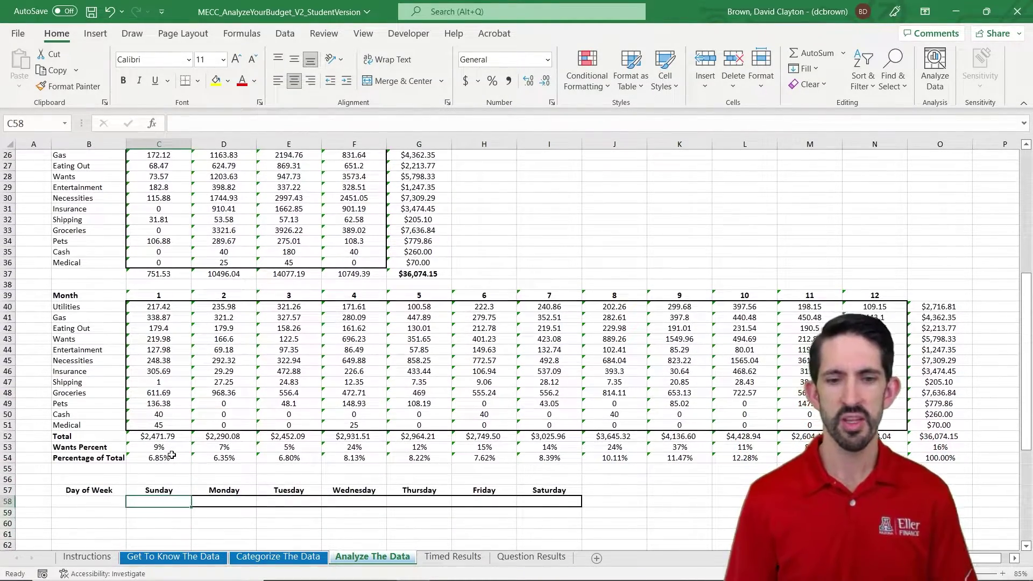
type("=sumifs(")
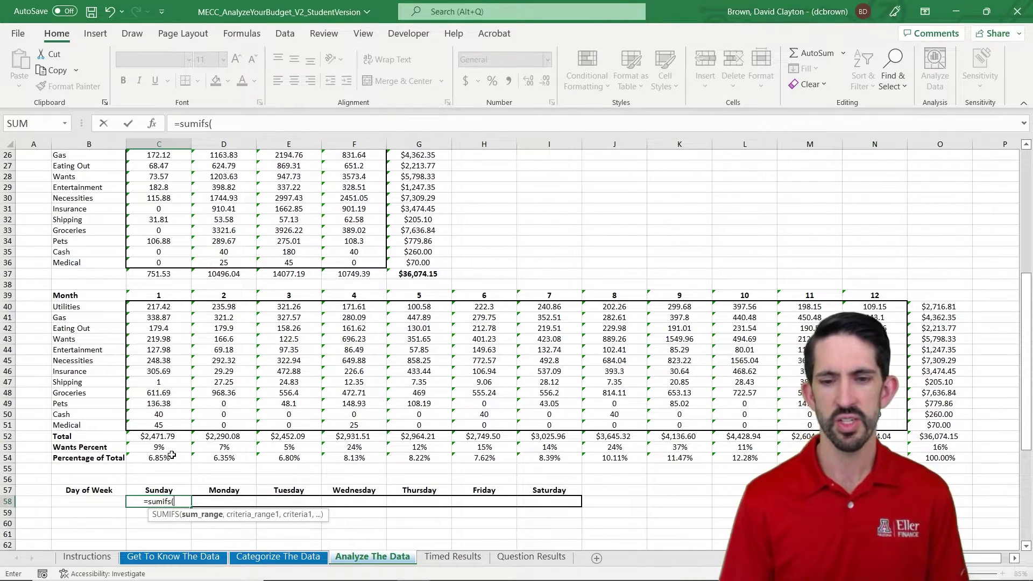
key("ctrl+Page_Up")
left_click(532, 348)
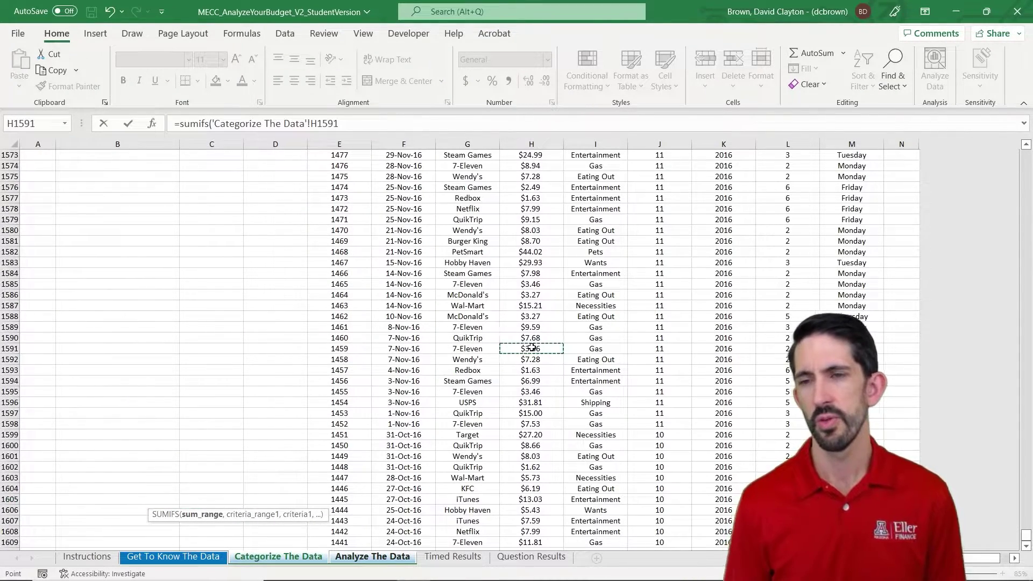
key("ctrl+Up")
key("ctrl+shift+Down")
key("F4")
type(",")
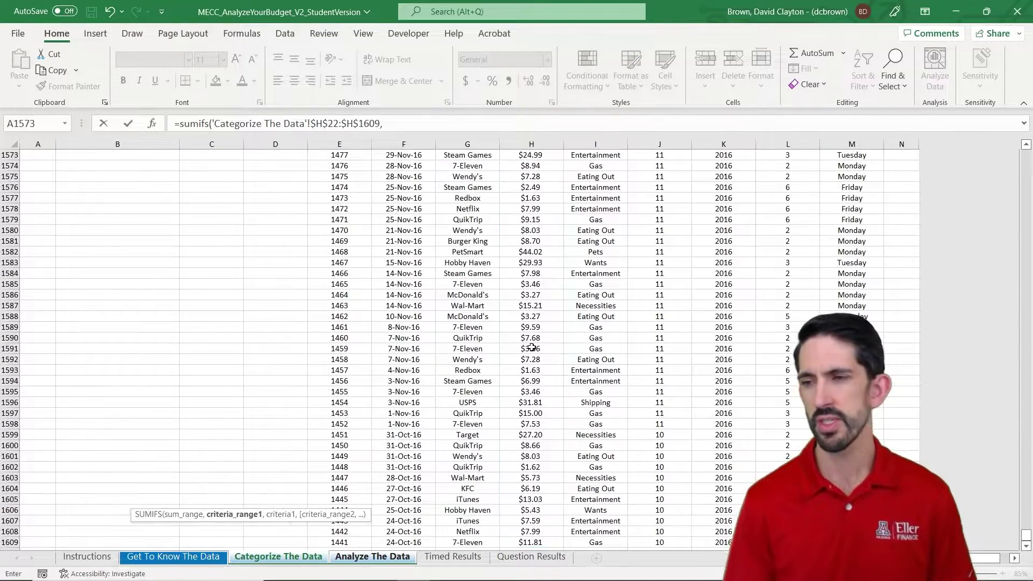
Add criteria range $M$22:$M$1609 with the Sunday heading C57 as criterion and enter it.
left_click(876, 322)
key("ctrl+Up")
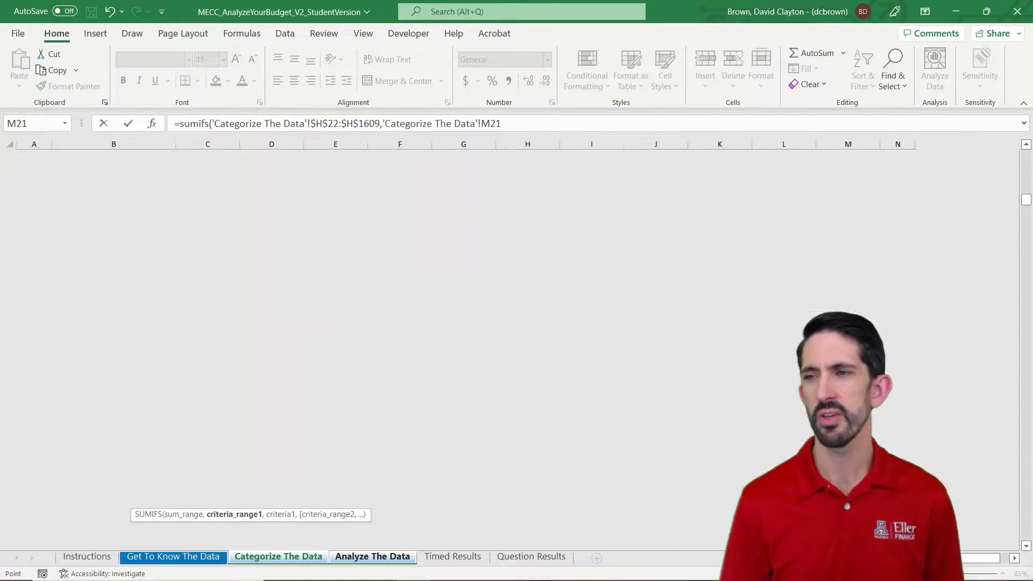
key("Down")
key("ctrl+shift+Down")
key("F4")
type(",")
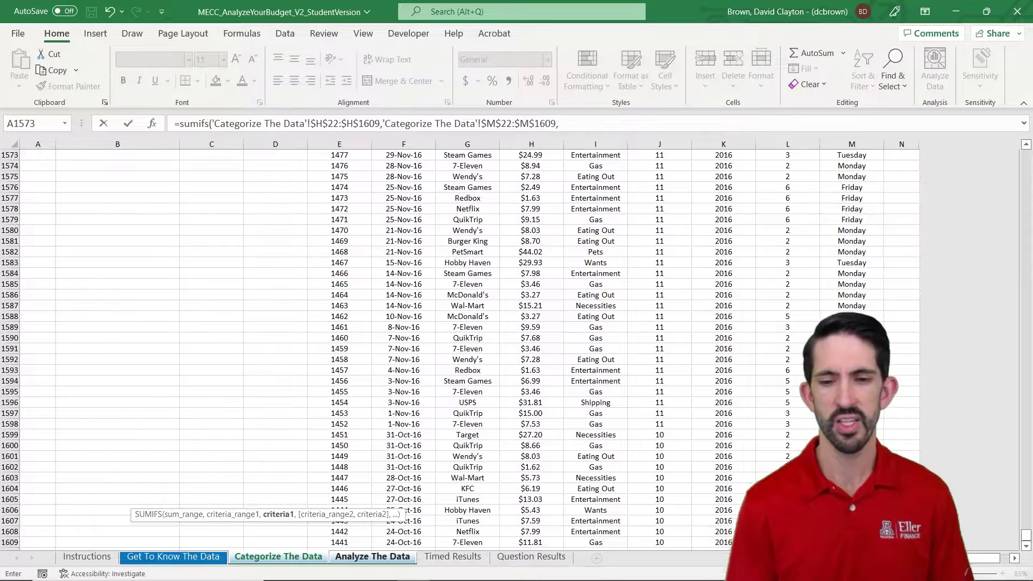
key("ctrl+Page_Down")
key("Up")
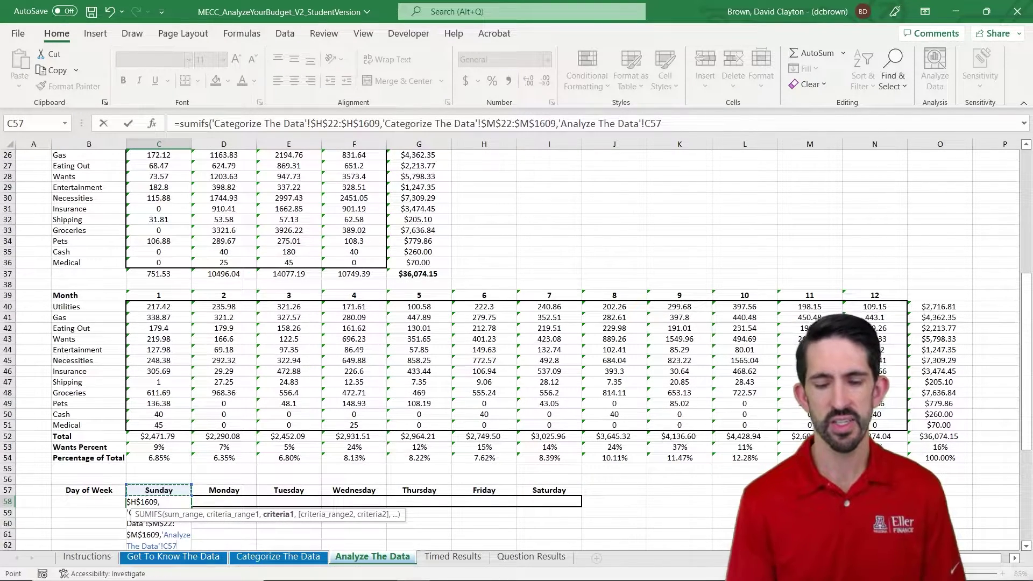
key("ctrl+Return")
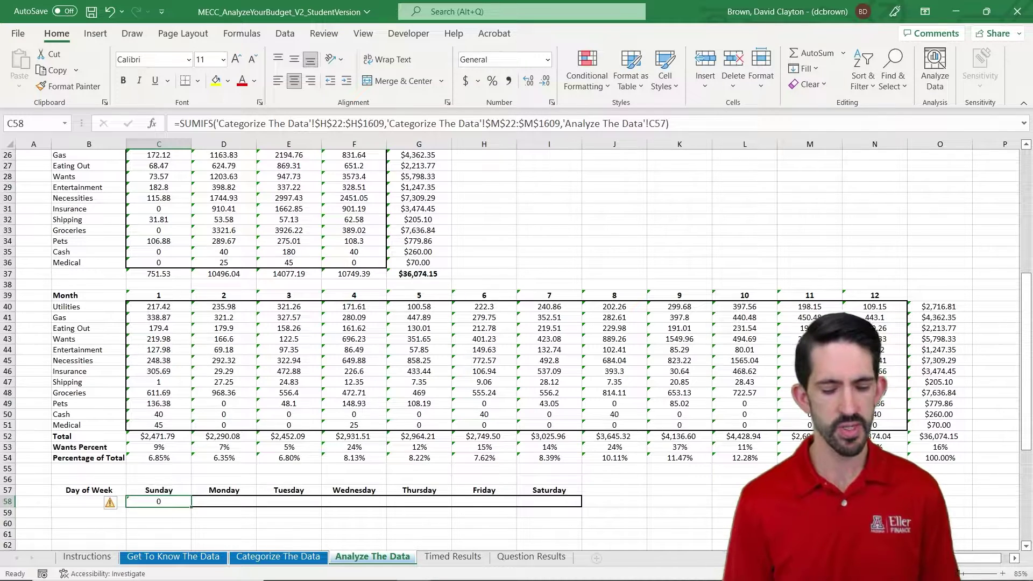
Copy the Sunday SUMIFS formula across D58:I58 for Monday through Saturday.
key("ctrl+c")
left_click_drag(158, 501, 538, 501)
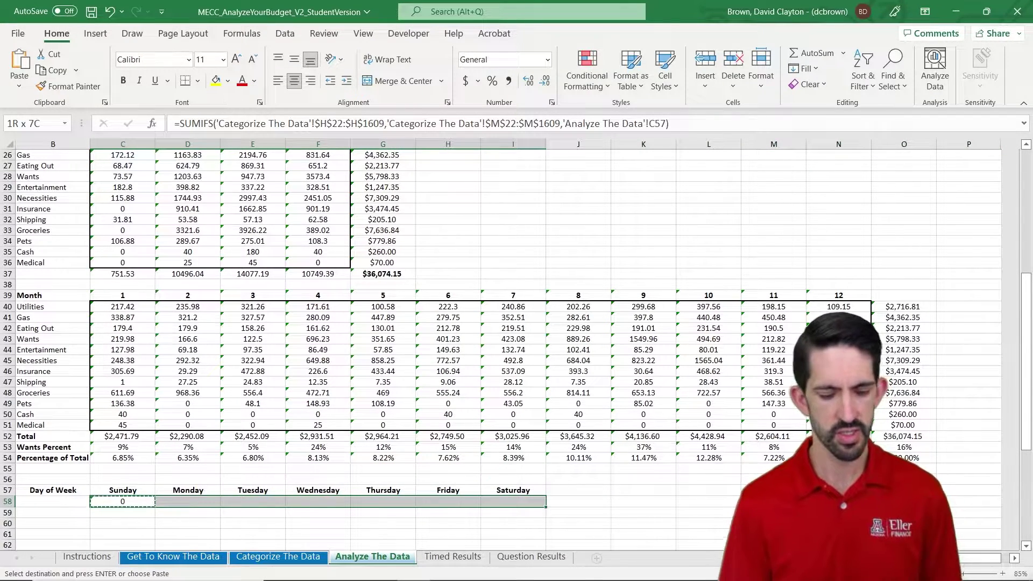
key("ctrl+v")
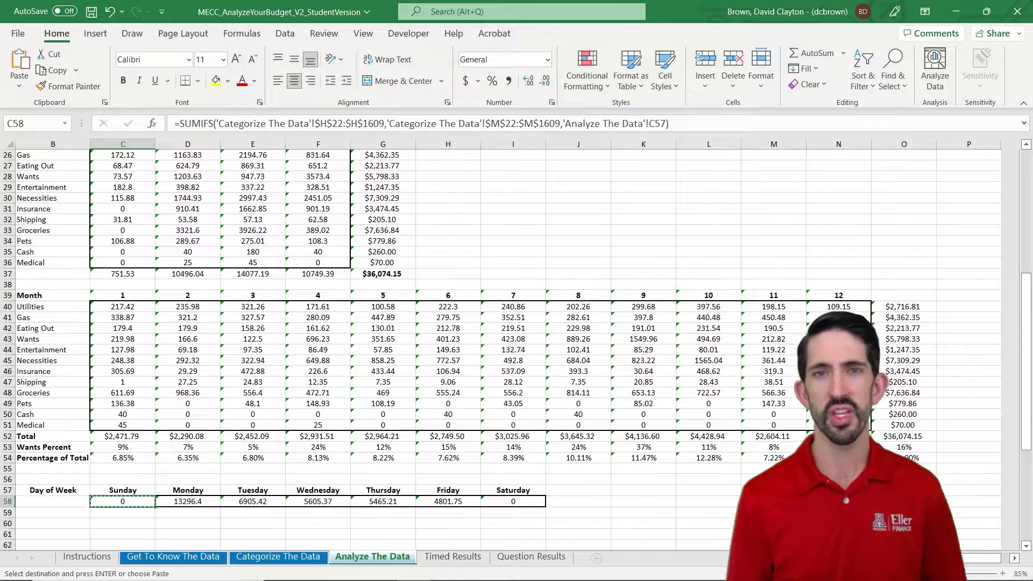
Enter =MAX(C58:I58) in C60, giving 13296.4, and confirm it is Monday's total.
left_click(122, 522)
type("=m")
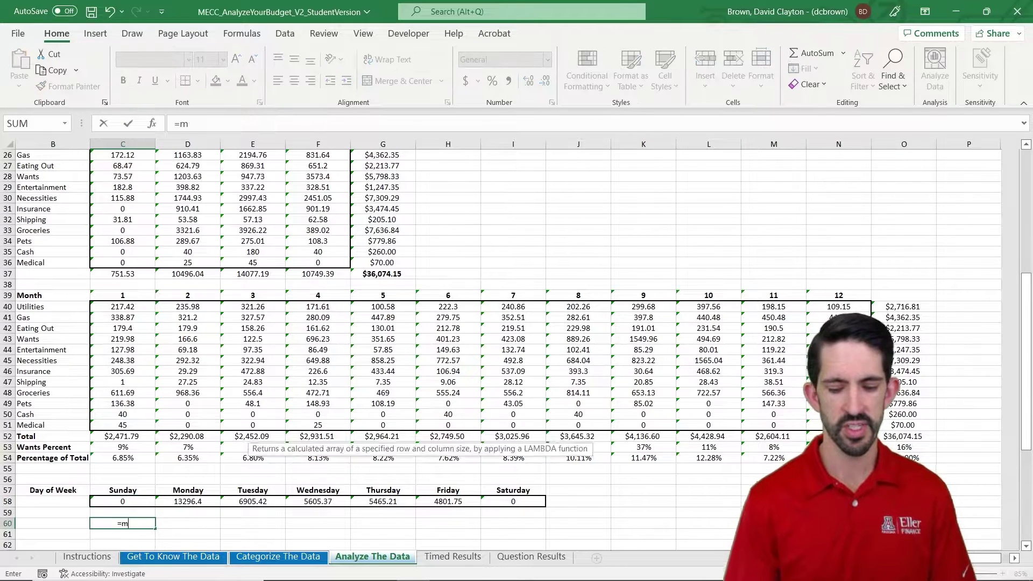
type("ax(")
key("Up")
key("Up")
key("ctrl+shift+Right")
key("ctrl+Return")
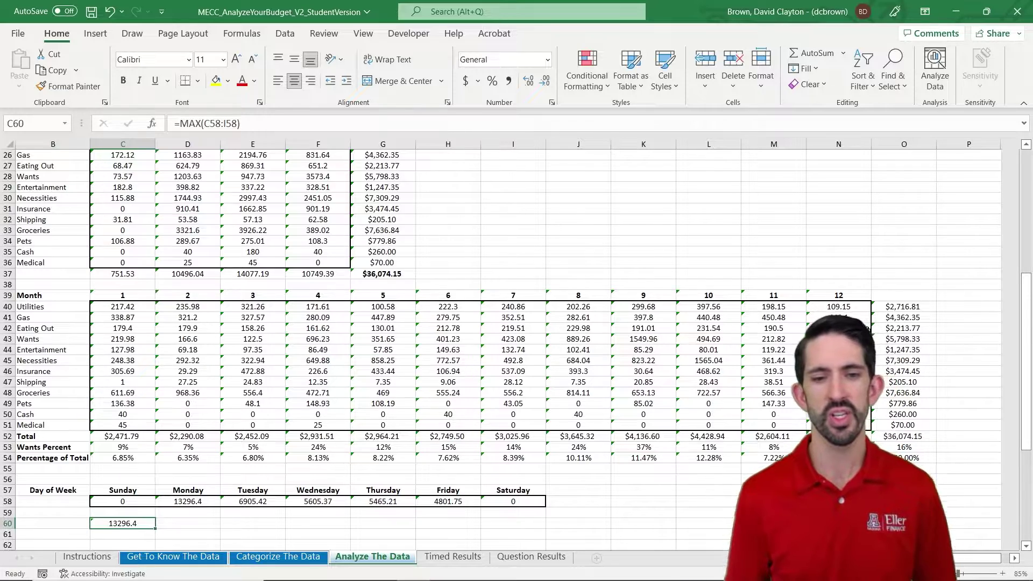
left_click(188, 501)
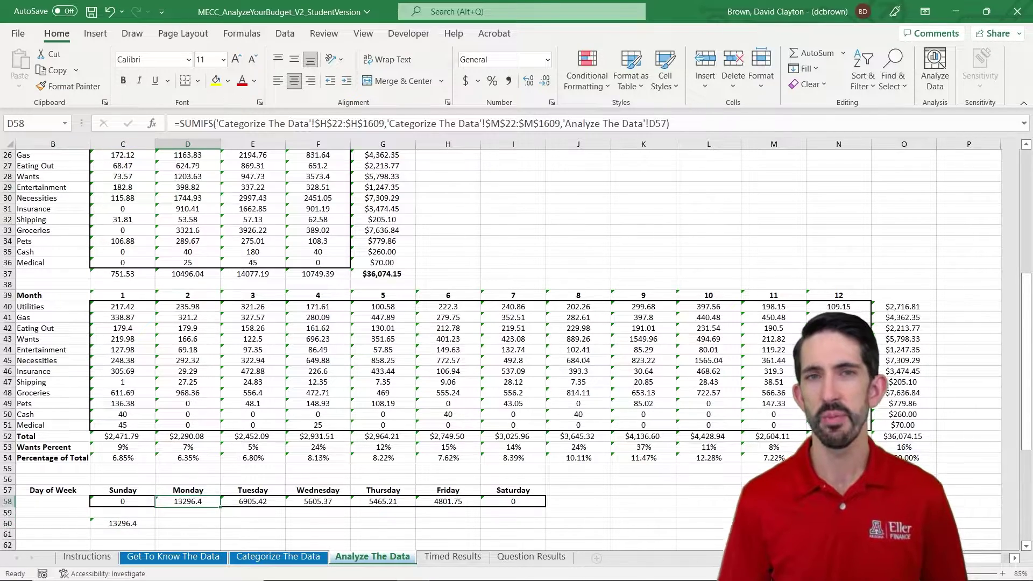
Type Monday as the answer to question 33 in G20.
key("Page_Up")
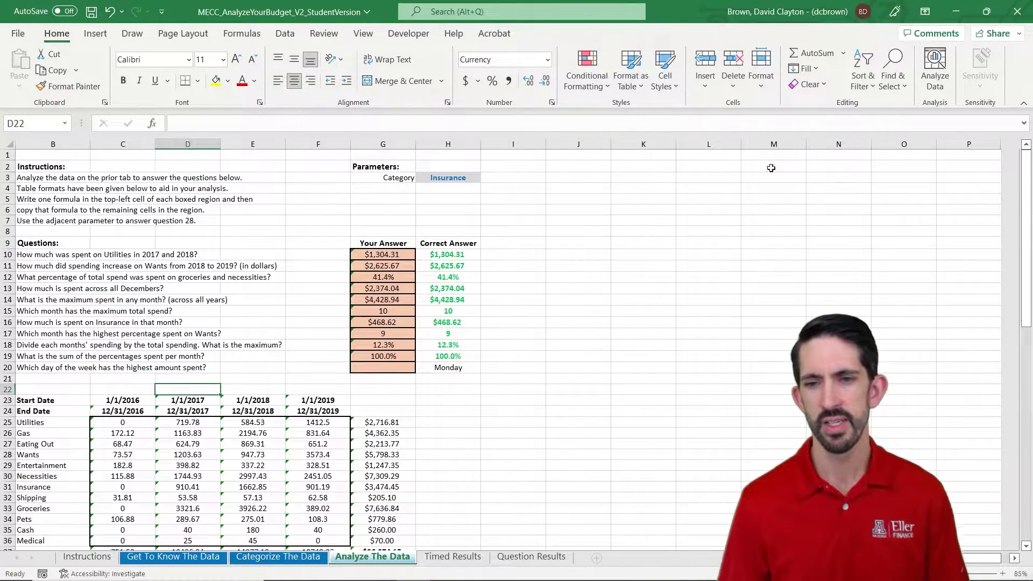
left_click(409, 367)
type("Monday")
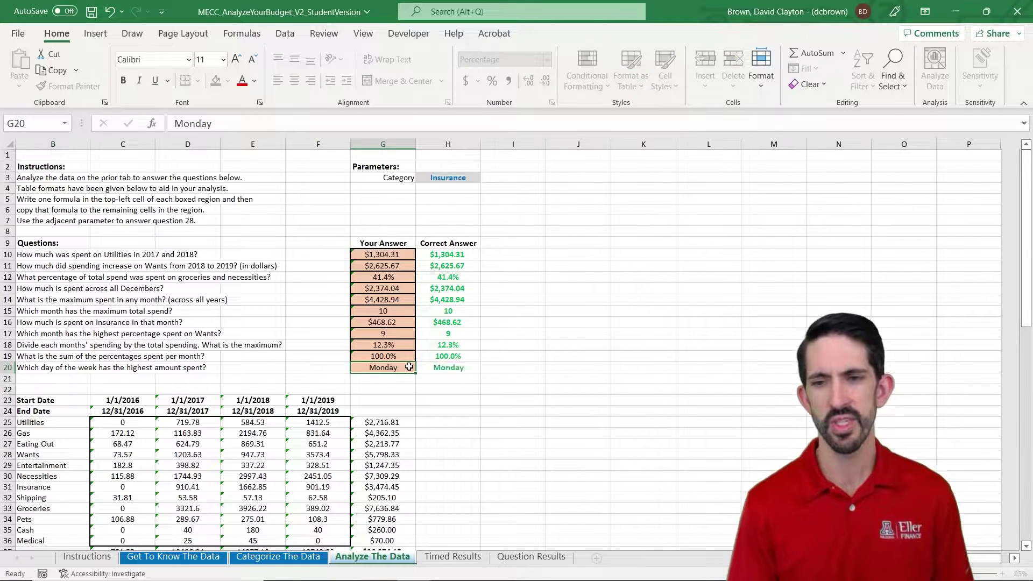
key("ctrl+Return")
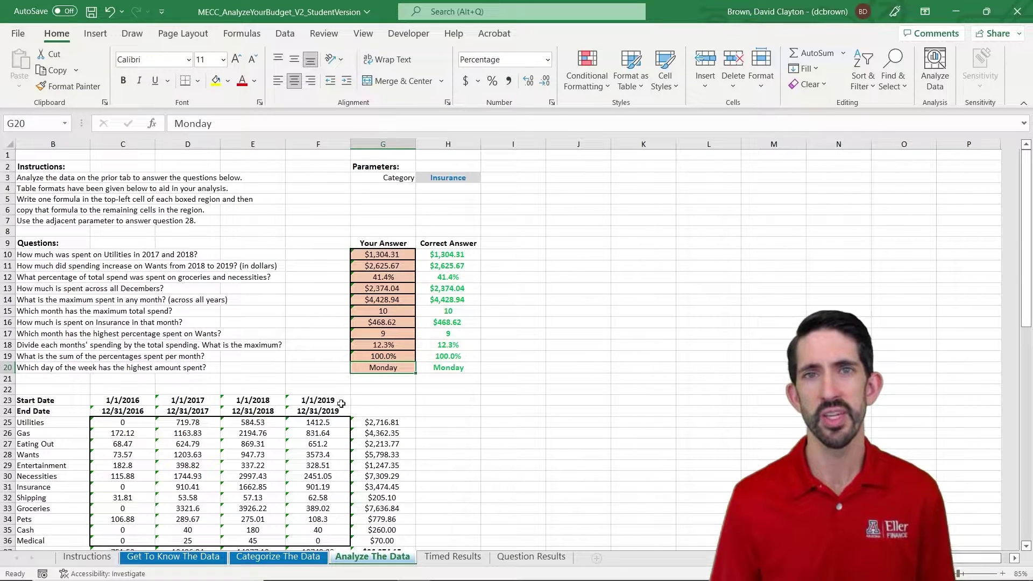
left_click(259, 445)
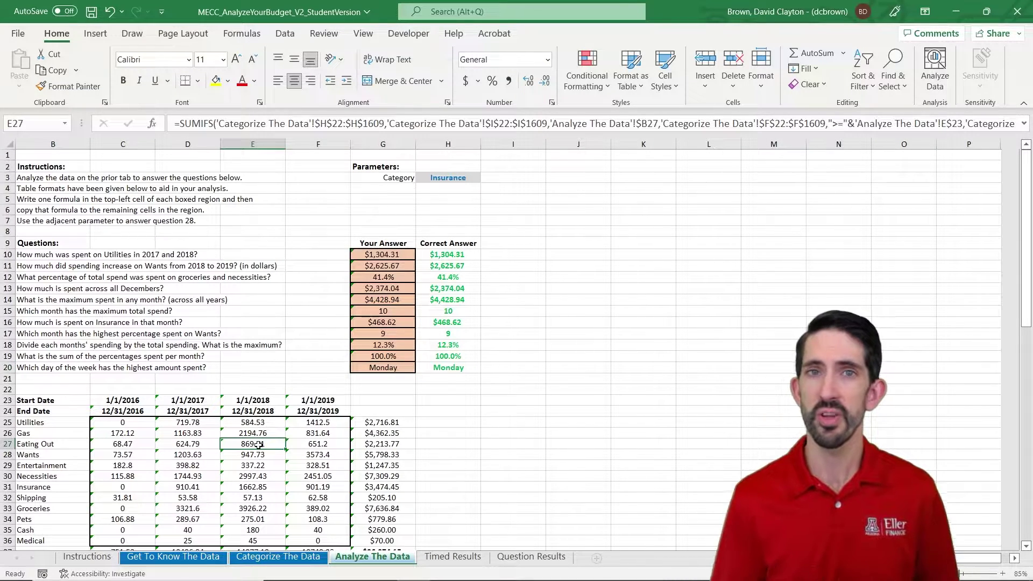
key("Down")
key("Down")
key("Down")
key("Down")
key("Down")
key("Down")
key("Down")
key("Down")
key("Down")
key("Down")
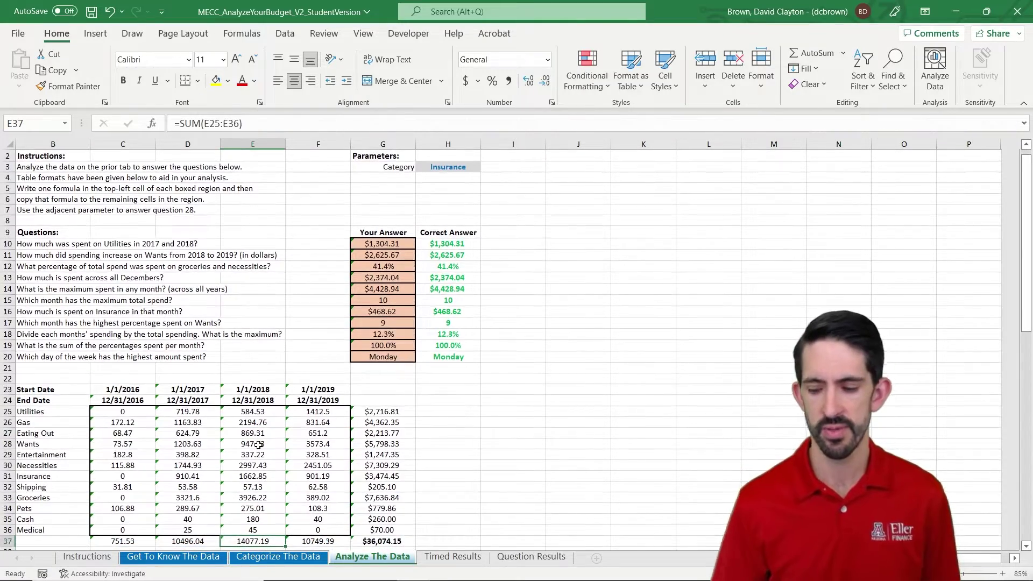
key("Page_Down")
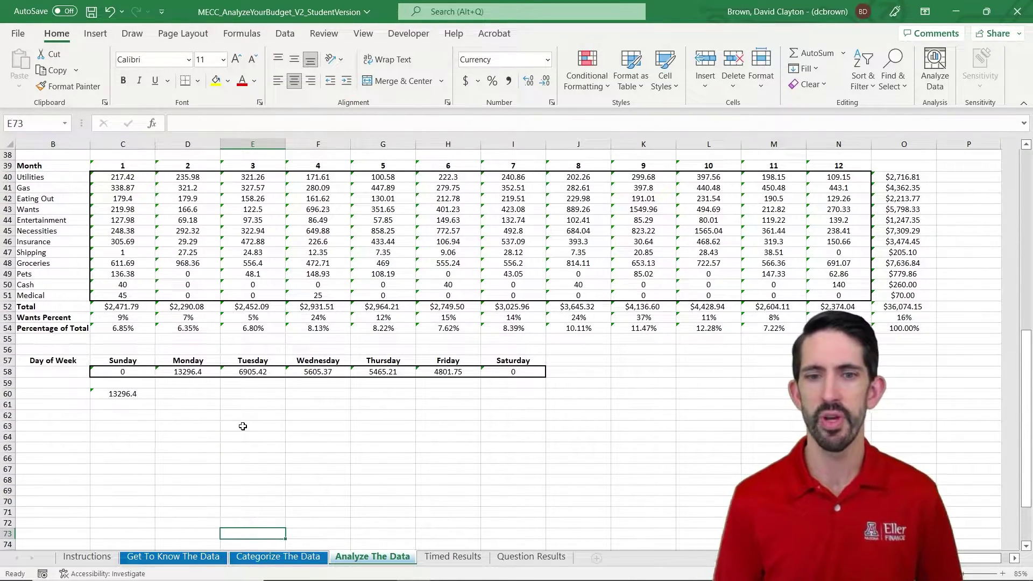
left_click(188, 372)
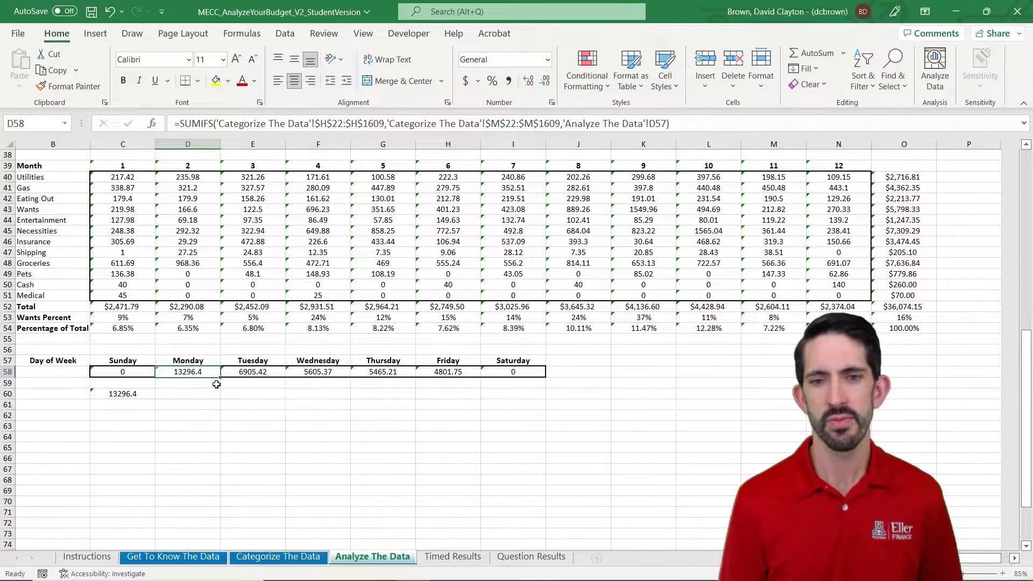
key("Right")
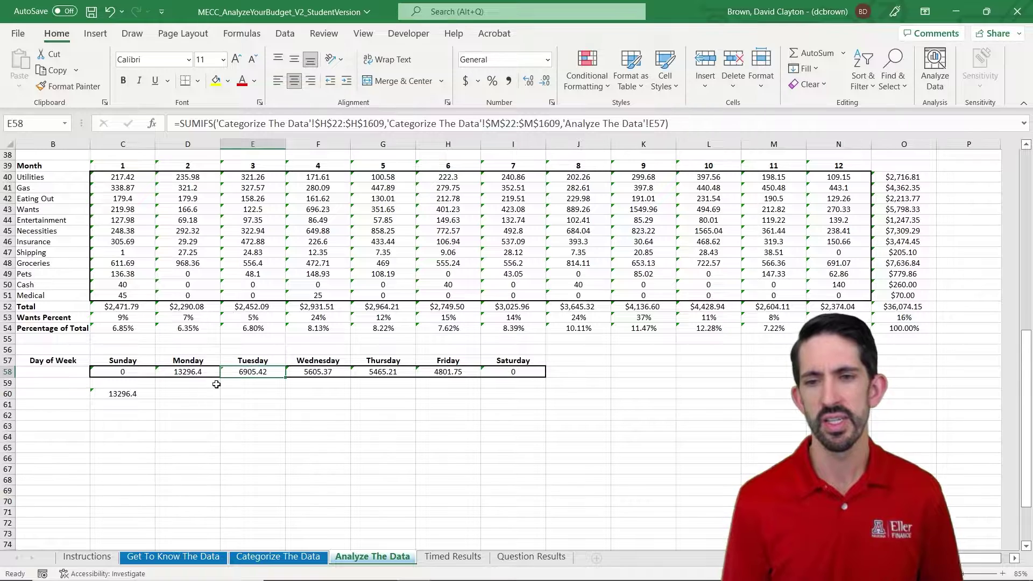
key("Right")
key("shift+Right")
key("shift+Right")
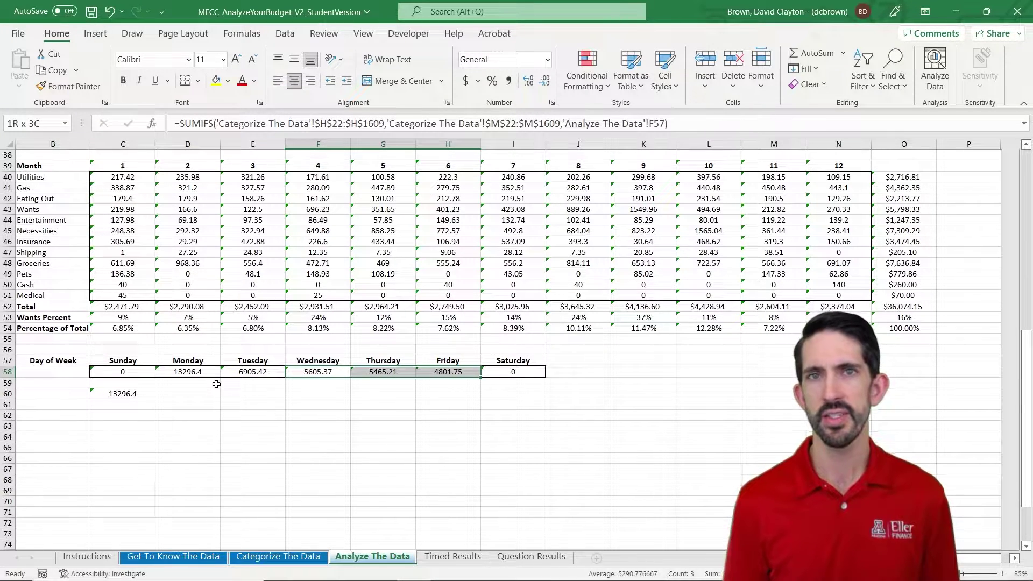
key("Right")
key("Right")
key("Right")
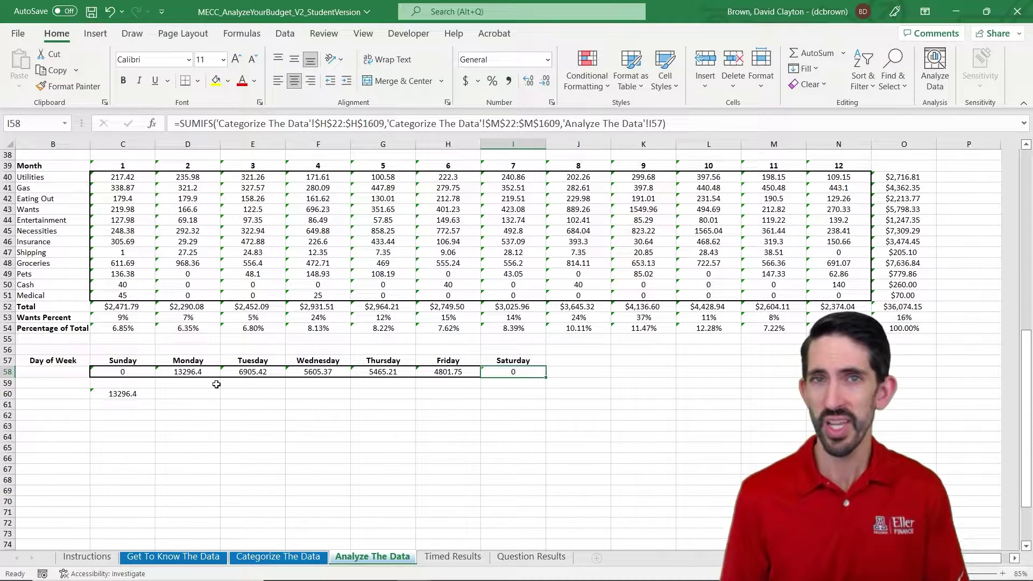
key("Left")
key("Left")
key("Left")
key("Left")
key("Left")
key("Left")
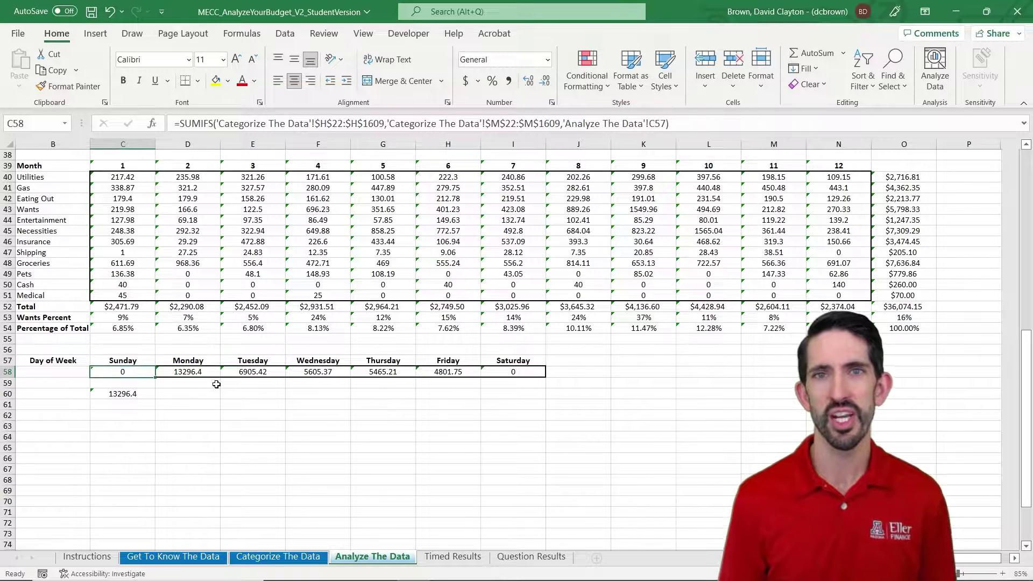
key("Right")
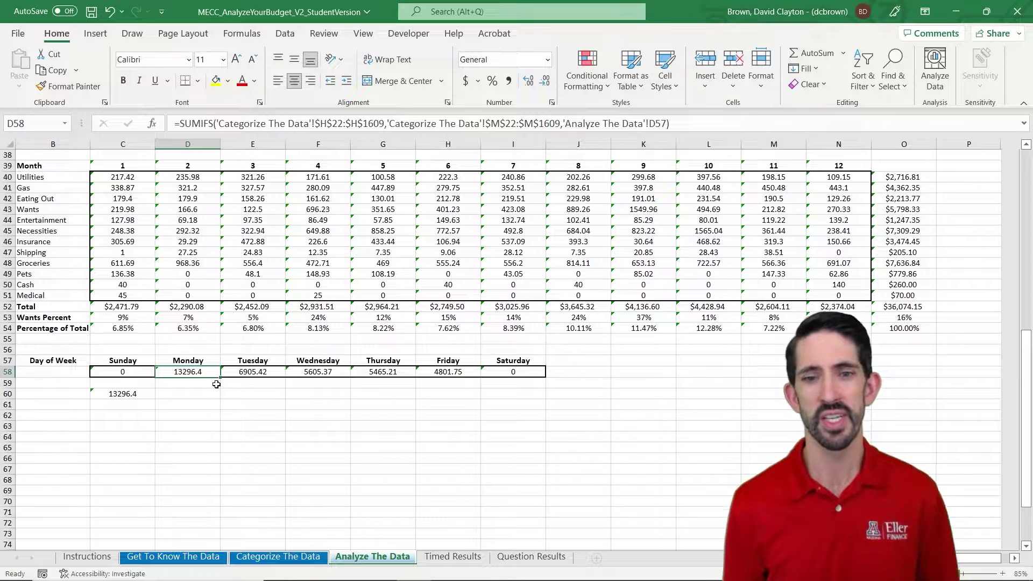
scroll(216, 384, "up", 12)
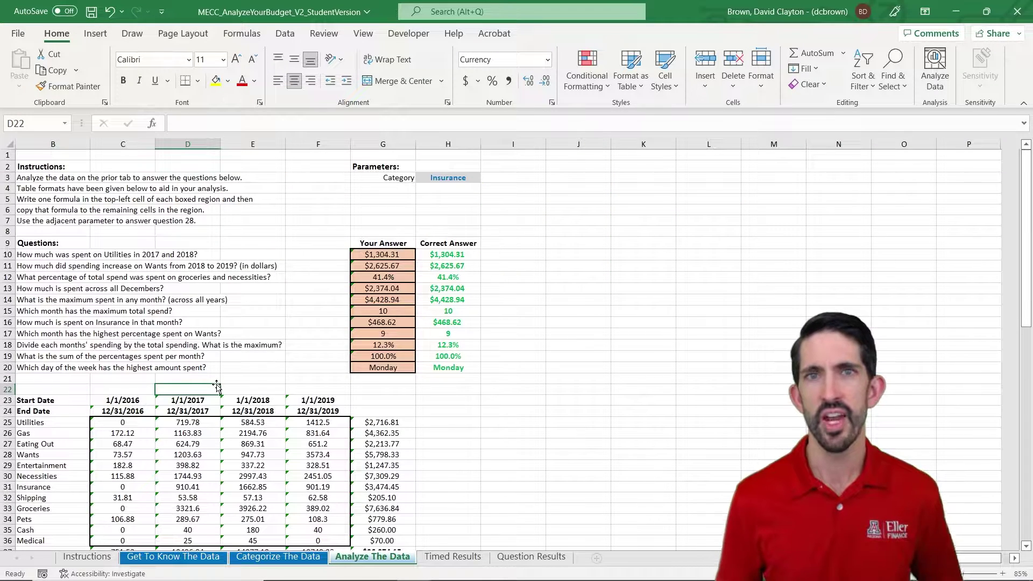
left_click(216, 387)
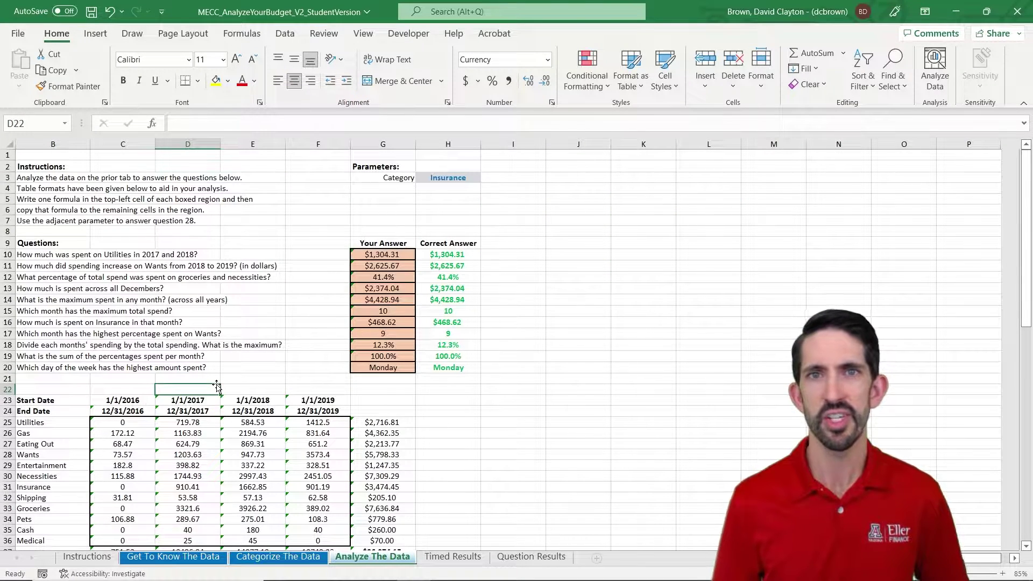